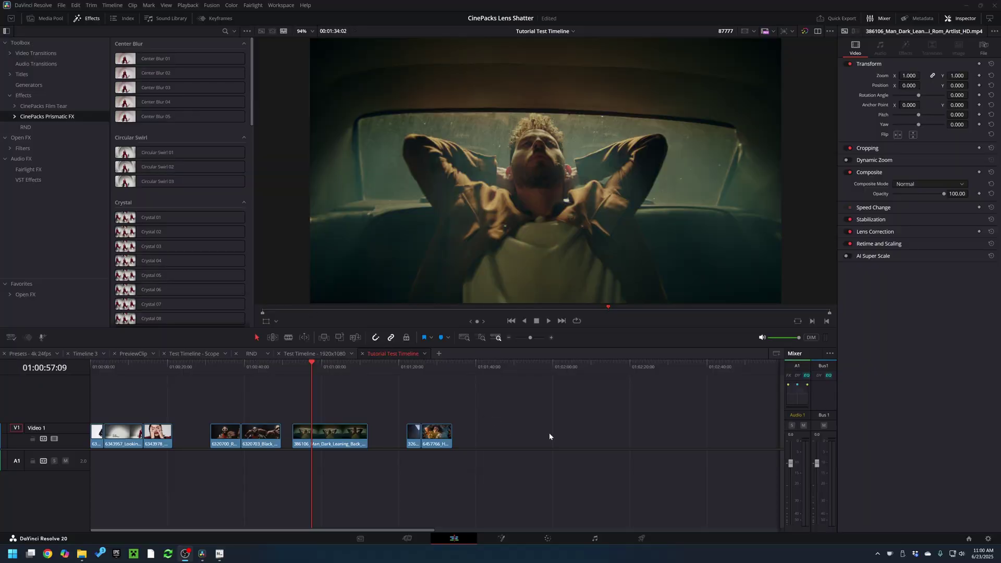
On the Fusion page, install the CinePacks Prismatic FX.drfx template bundle from the V25.06.22 folder, overwriting the existing bundle
click(502, 538)
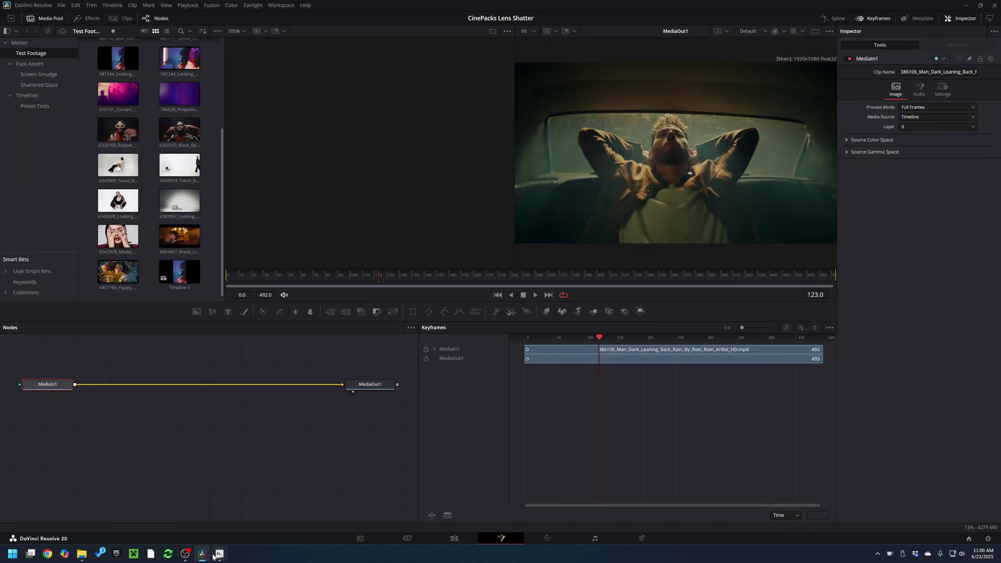
click(82, 555)
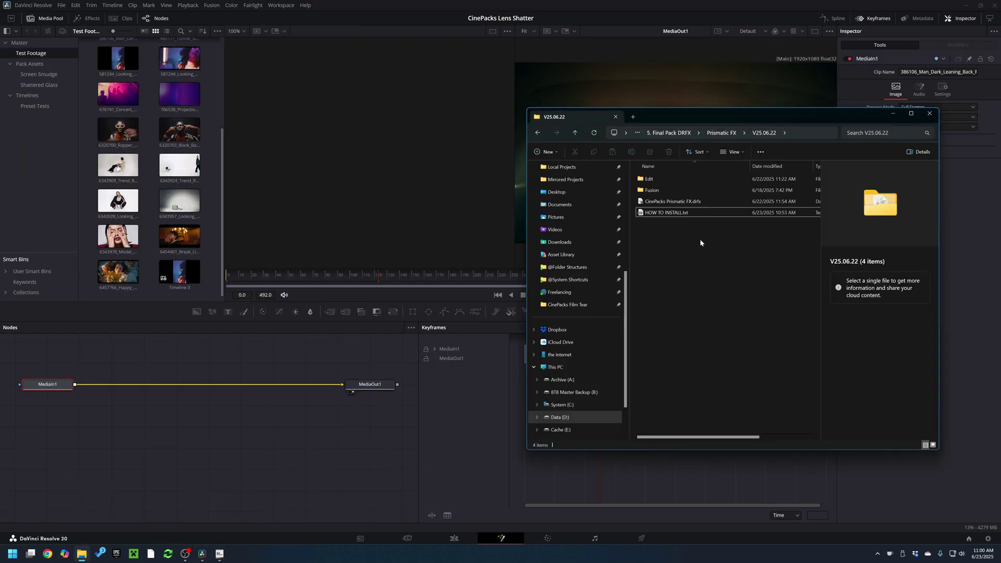
drag(703, 116, 715, 119)
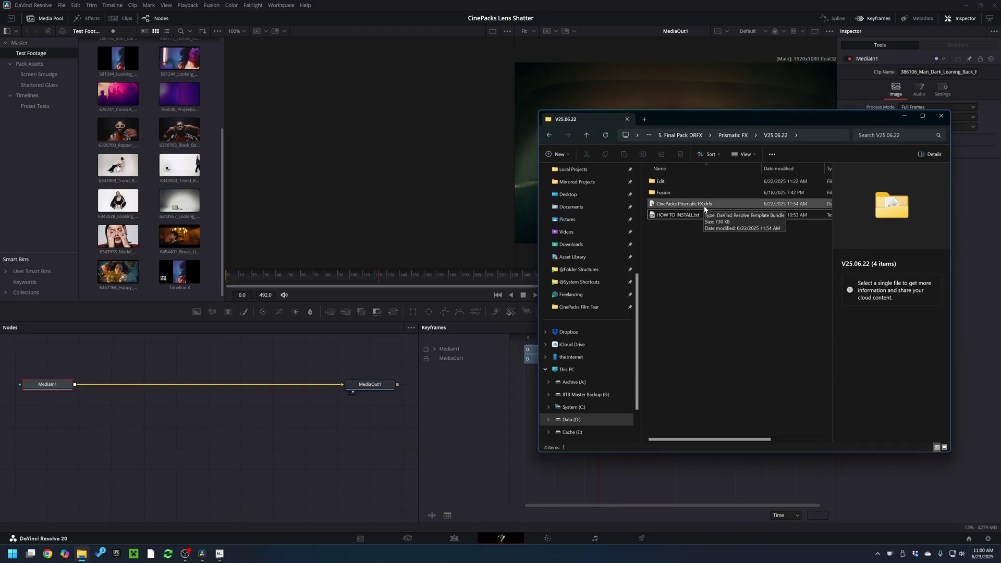
drag(743, 121, 805, 152)
drag(761, 235, 488, 433)
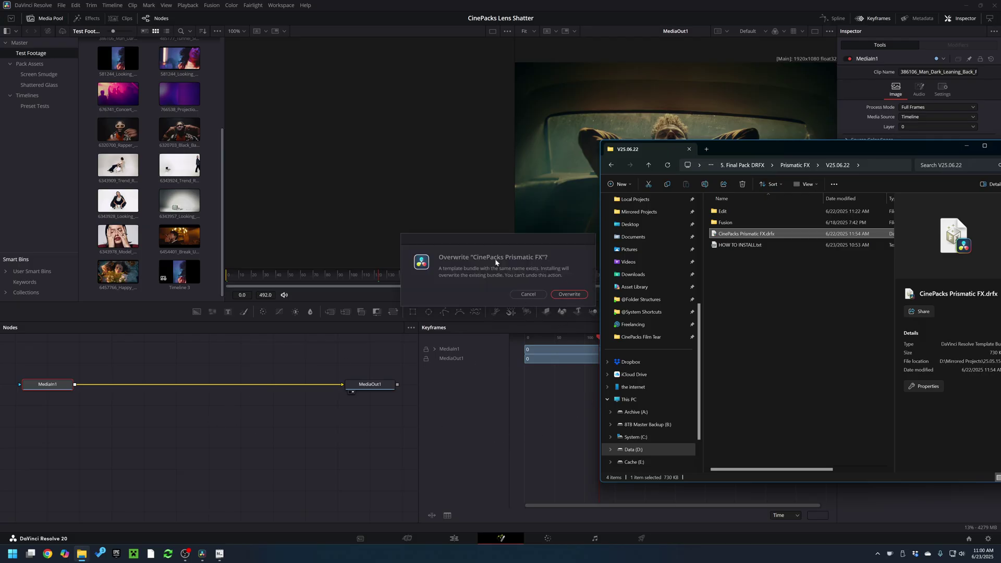
click(524, 268)
click(965, 147)
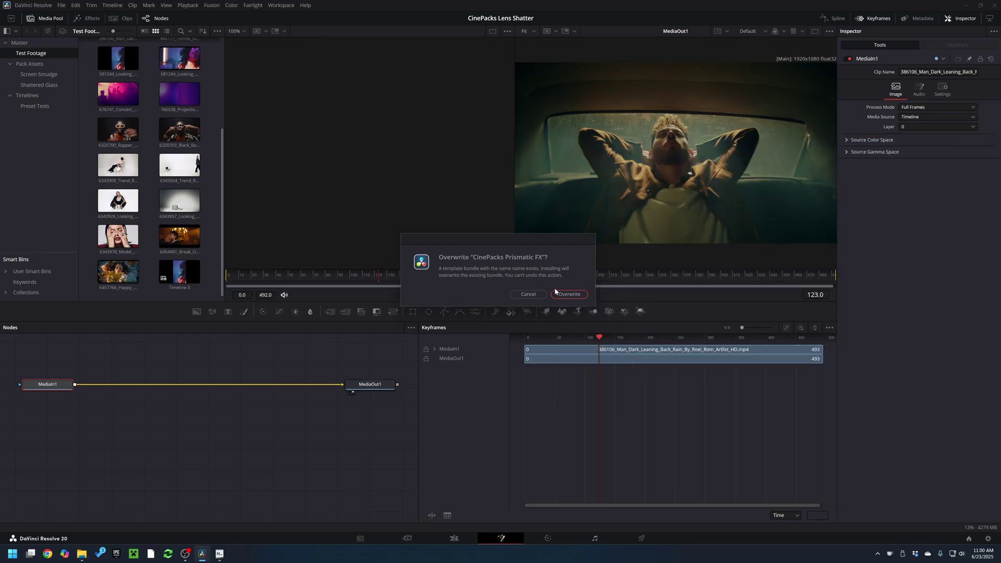
click(567, 295)
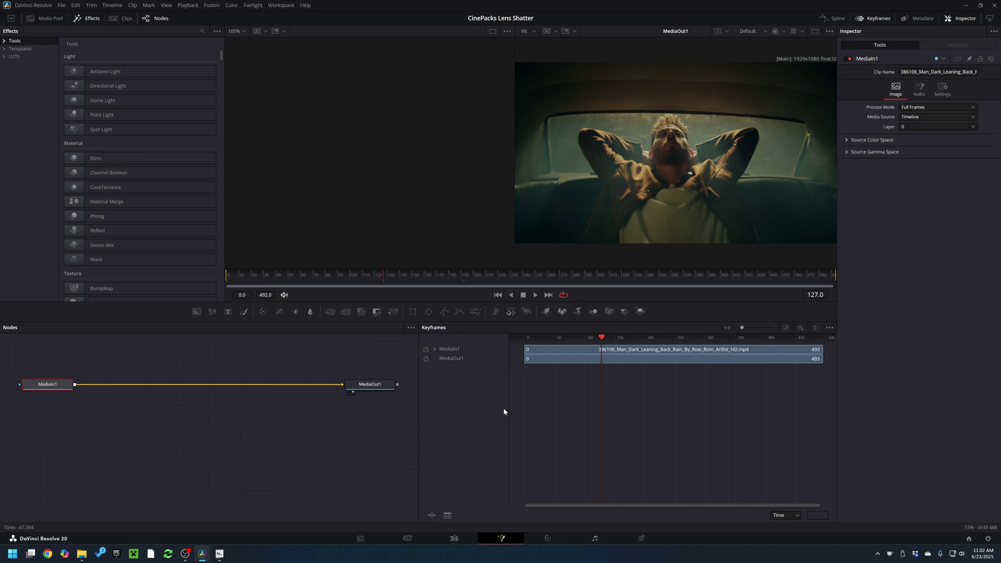
Return to the Edit page and show the CinePacks Prismatic FX presets in the effects library
click(456, 538)
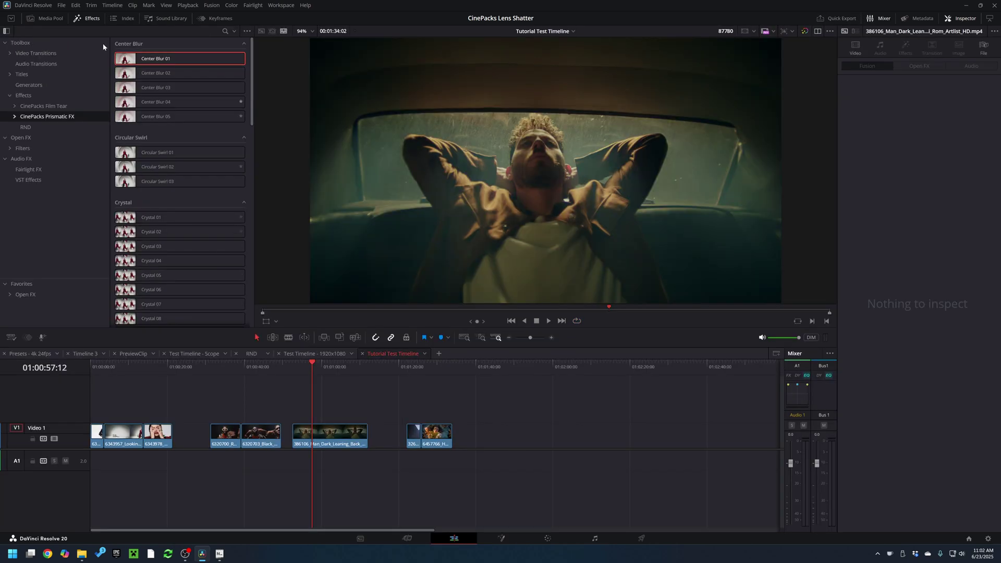
click(77, 19)
click(77, 19)
click(77, 19)
click(77, 18)
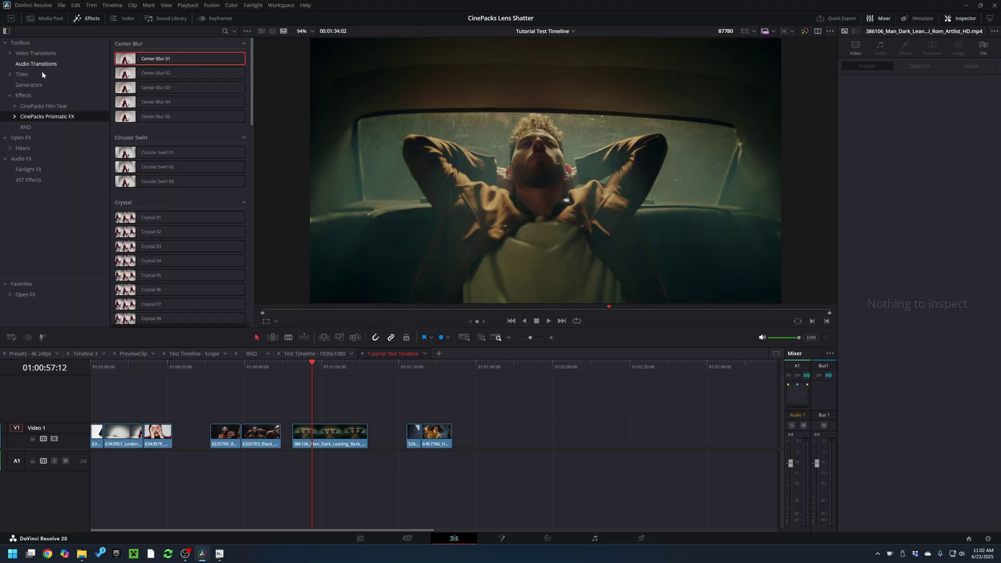
click(24, 96)
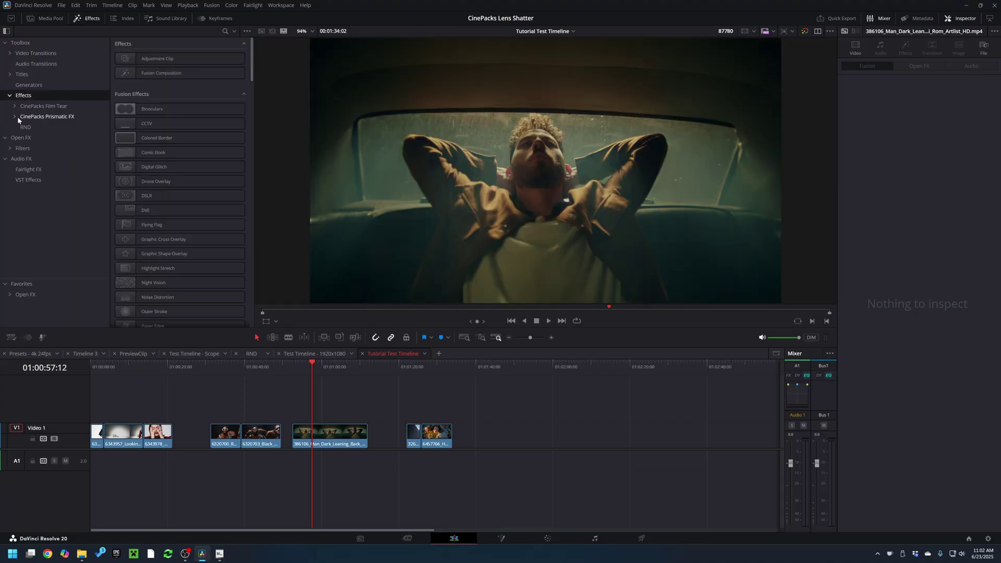
click(63, 117)
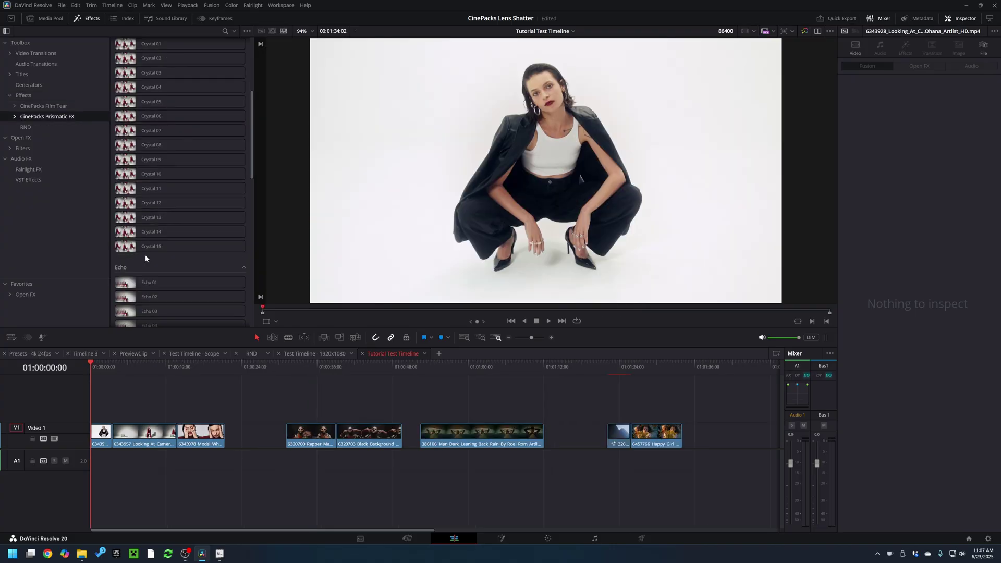
Apply the Crystal 05 effect to the first clip on Video 1 and play it back
scroll(148, 245, up, 3)
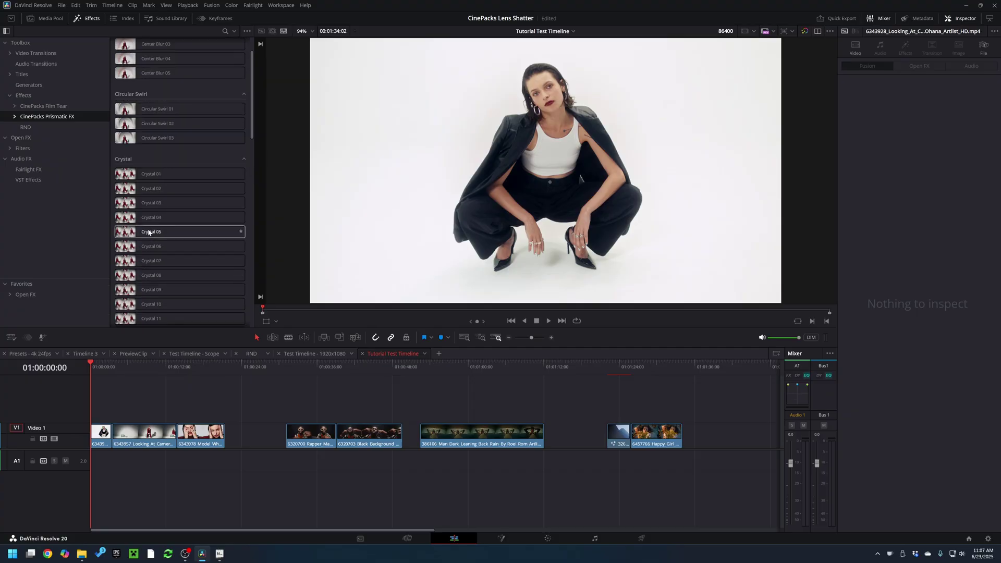
drag(149, 233, 101, 435)
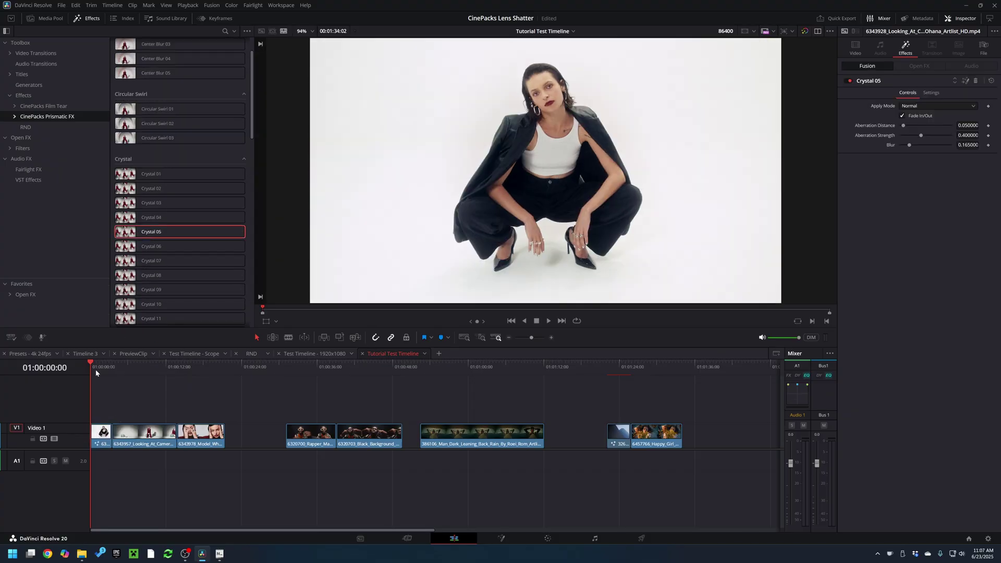
click(95, 369)
key(space)
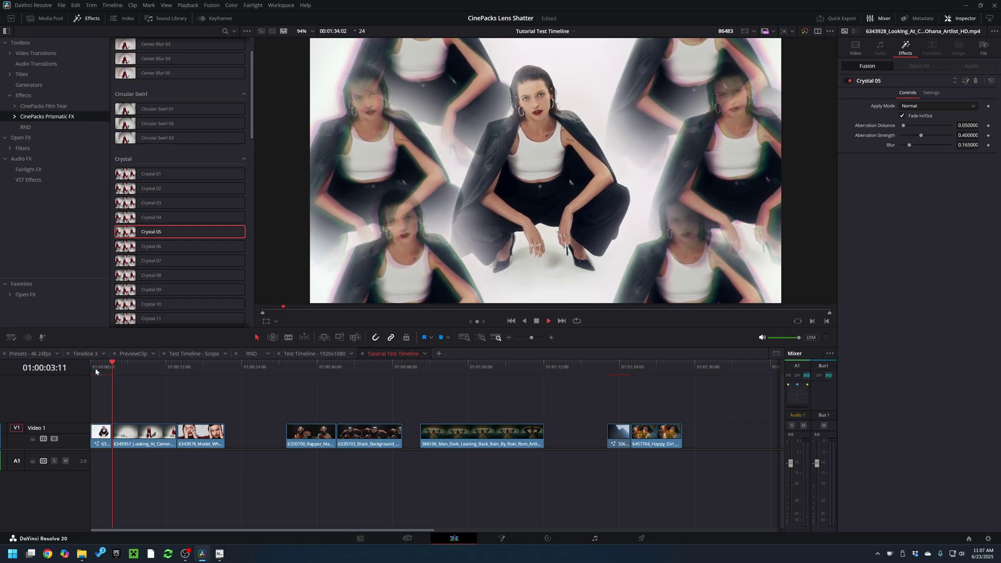
key(space)
Preview the Crystal and Echo presets on the 6320703_Black_Background clip at 01:00:43:06
drag(308, 371, 362, 373)
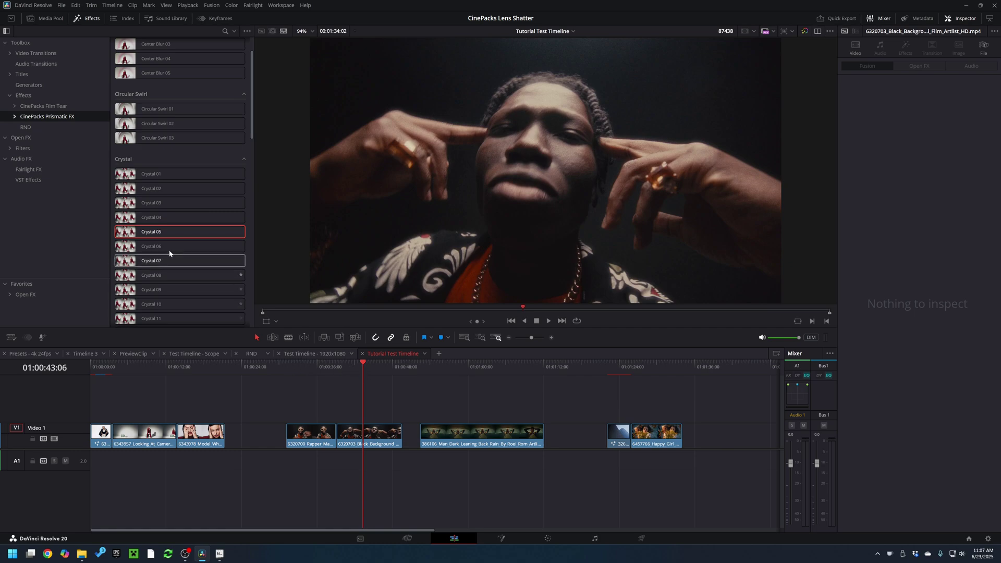
mouse_move(143, 204)
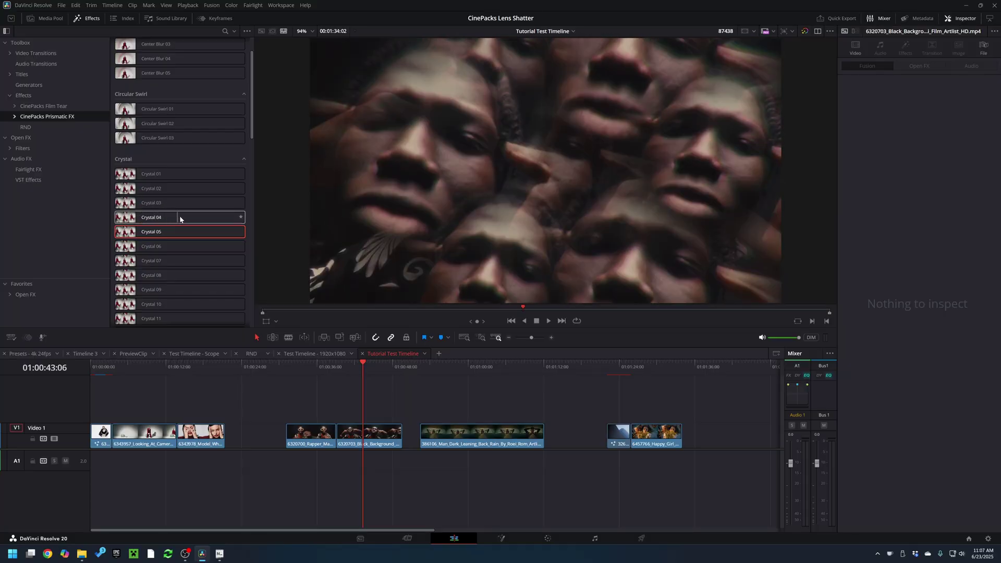
scroll(156, 250, down, 10)
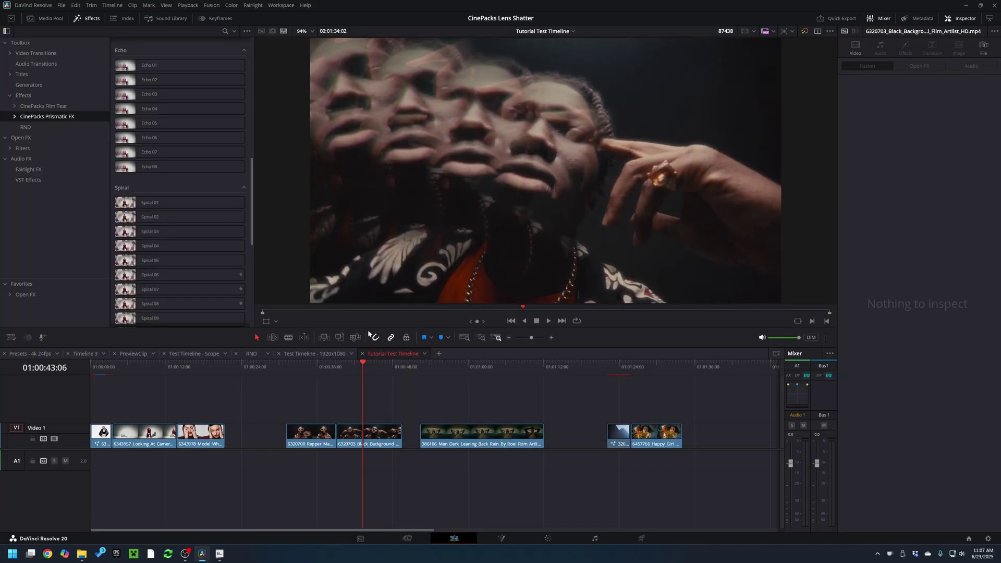
Try the Spiral 04 effect on the 6320703_Black_Background clip, scrub through it and undo it
click(374, 370)
drag(373, 371, 373, 368)
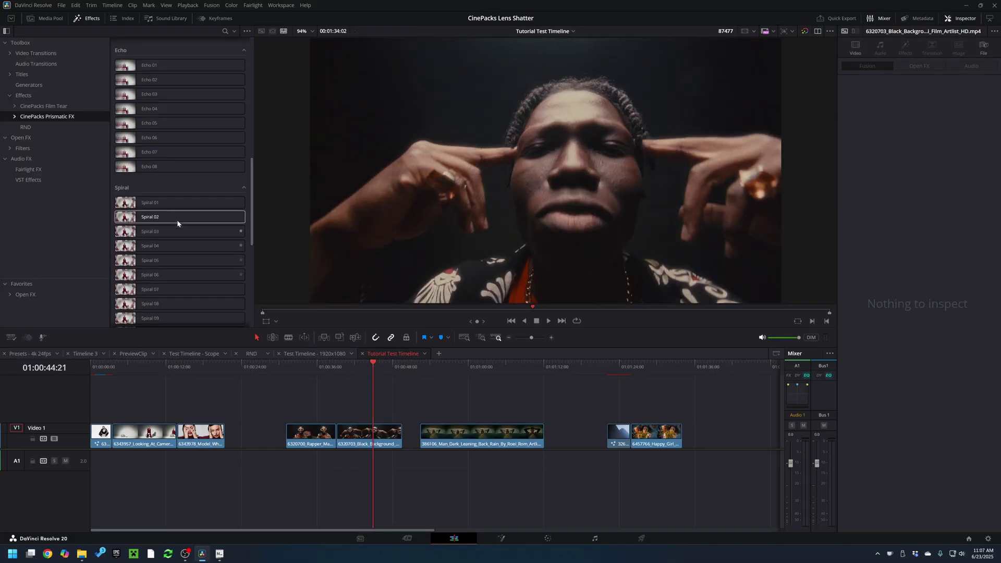
drag(151, 248, 364, 435)
click(366, 371)
drag(366, 371, 371, 370)
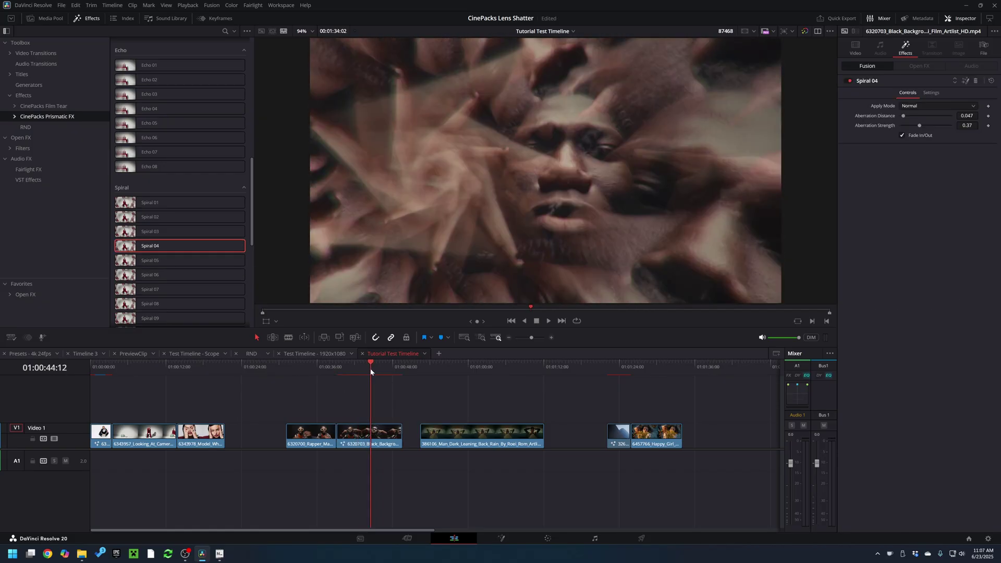
key(ctrl+z)
Apply the Spiral 17 effect to the 6320703_Black_Background clip and play through it from the preceding clip
scroll(158, 276, down, 5)
drag(151, 260, 380, 421)
click(329, 367)
key(space)
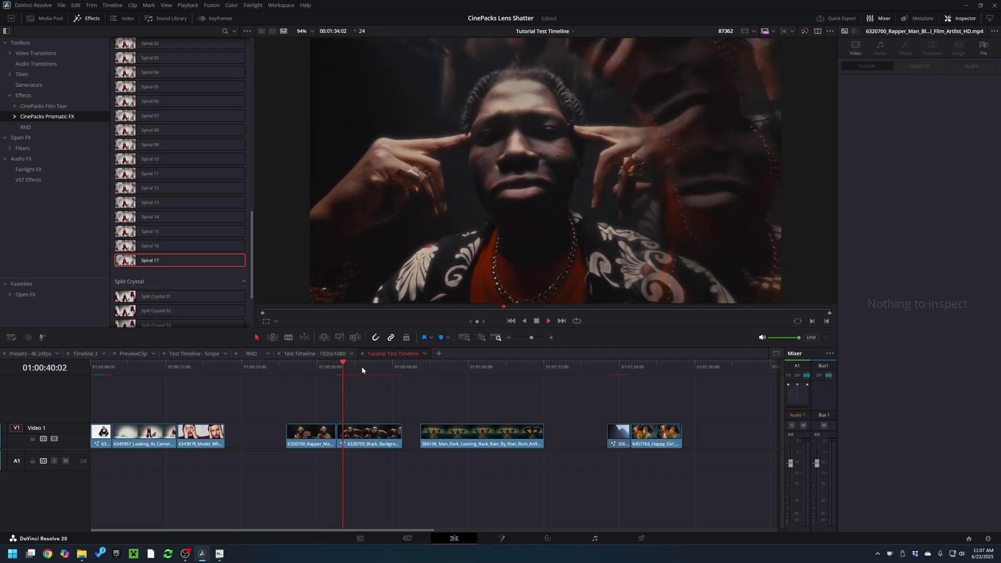
Set the render cache to Smart and play back the Spiral 17 clip from its start
click(186, 5)
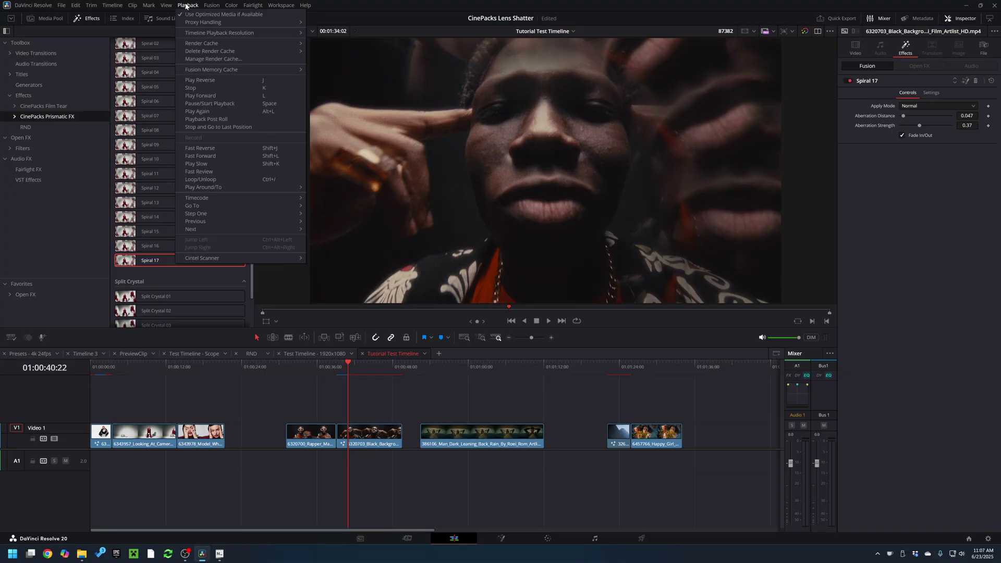
mouse_move(227, 43)
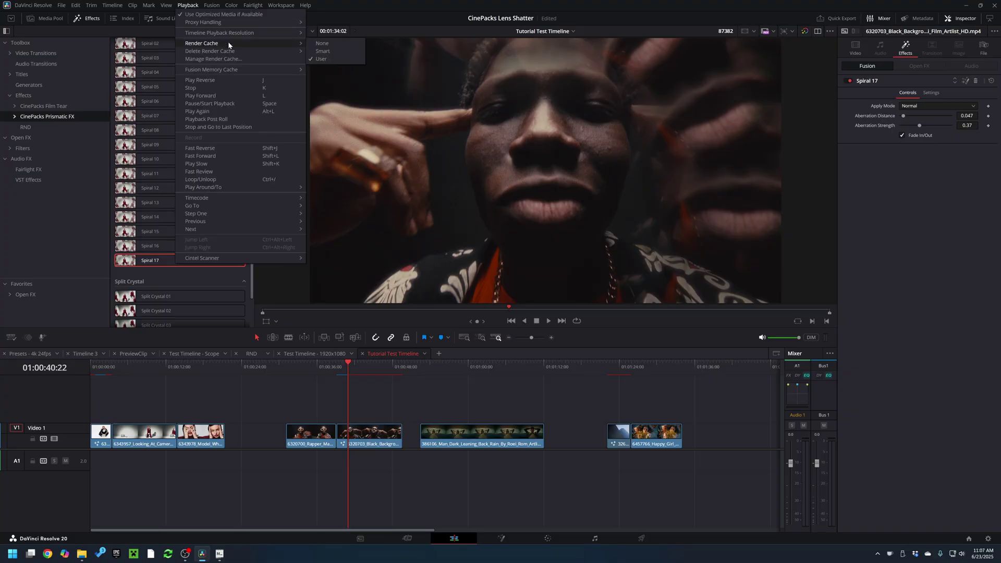
click(329, 52)
drag(348, 365, 336, 364)
key(space)
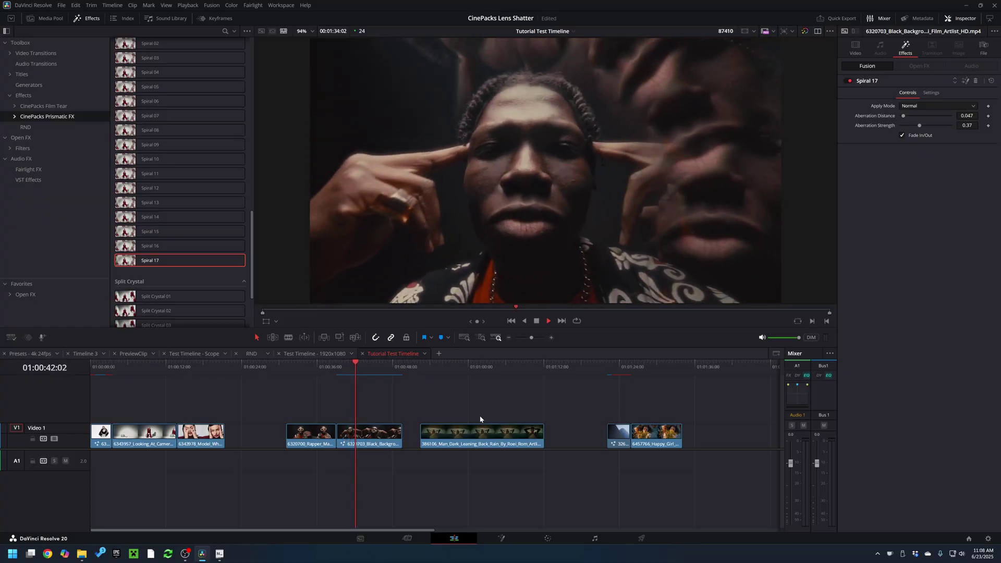
key(space)
Select the 326963_Parkour clip and play it back from its start to check its Crystal 04 effect
scroll(509, 402, right, 5)
click(463, 369)
click(470, 431)
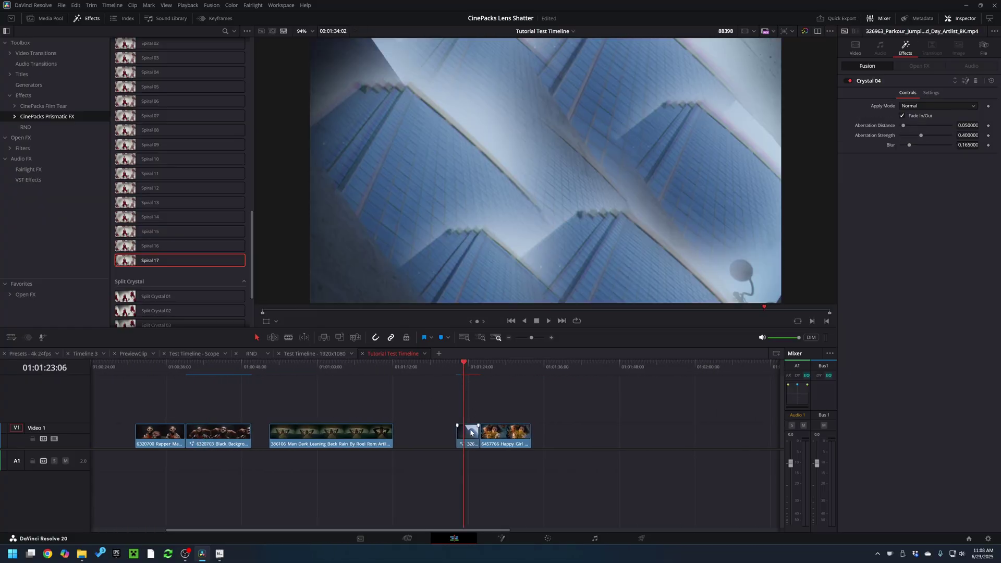
click(458, 368)
key(space)
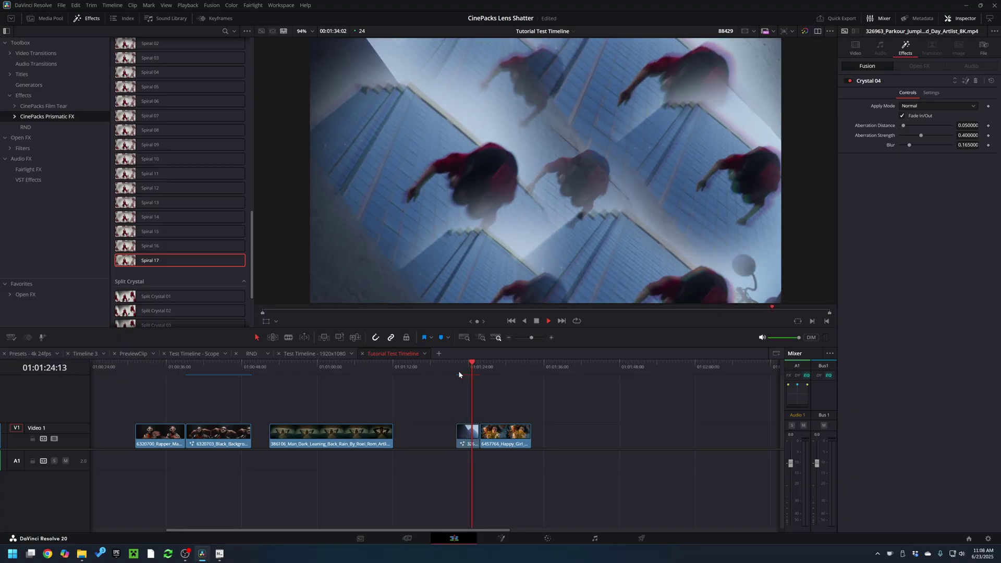
click(458, 370)
key(space)
Set the scaling of the 326963_Parkour clip to Project Settings
click(468, 434)
click(856, 49)
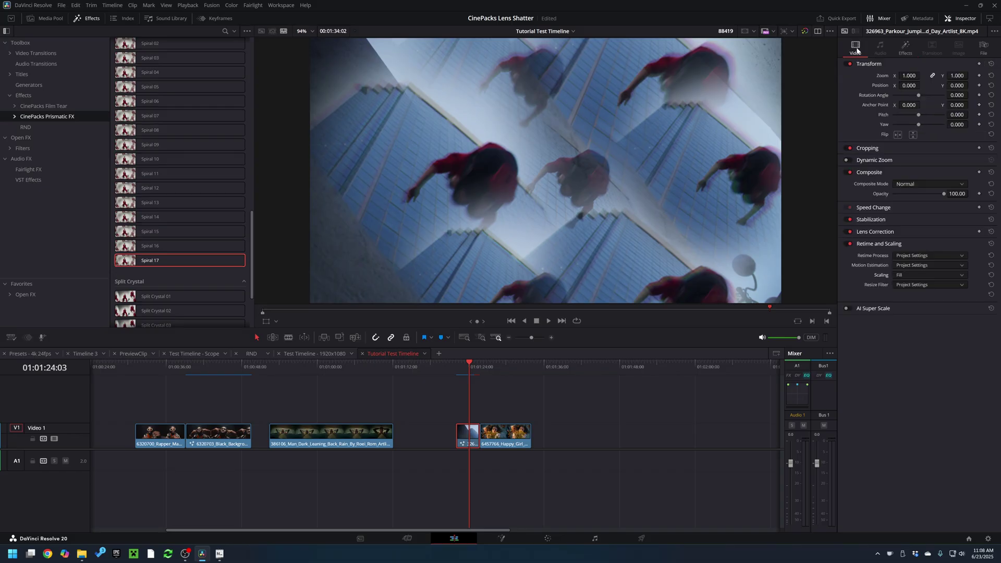
click(912, 275)
click(917, 285)
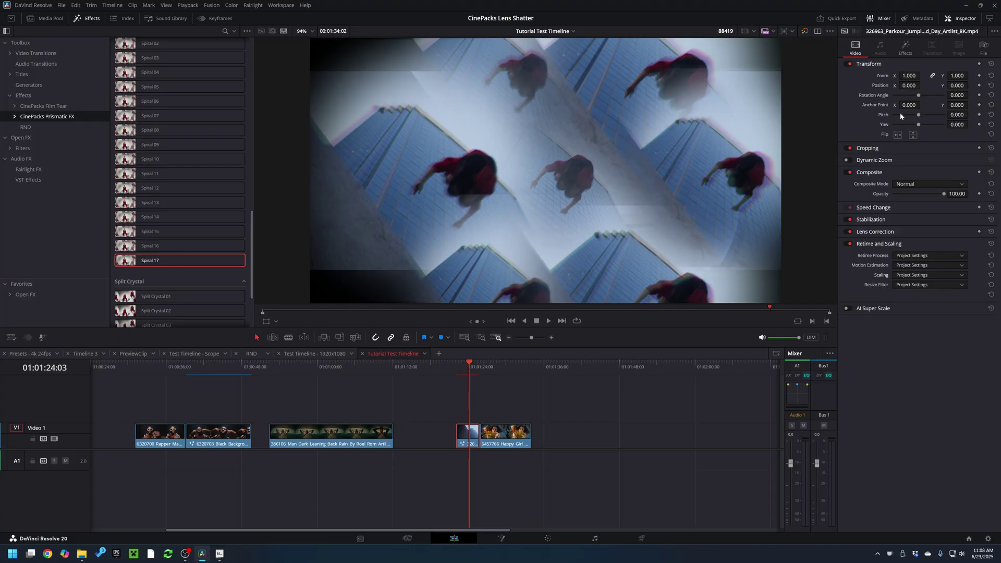
Turn the Crystal 04 effect off and on again to compare the parkour clip with and without it
click(905, 48)
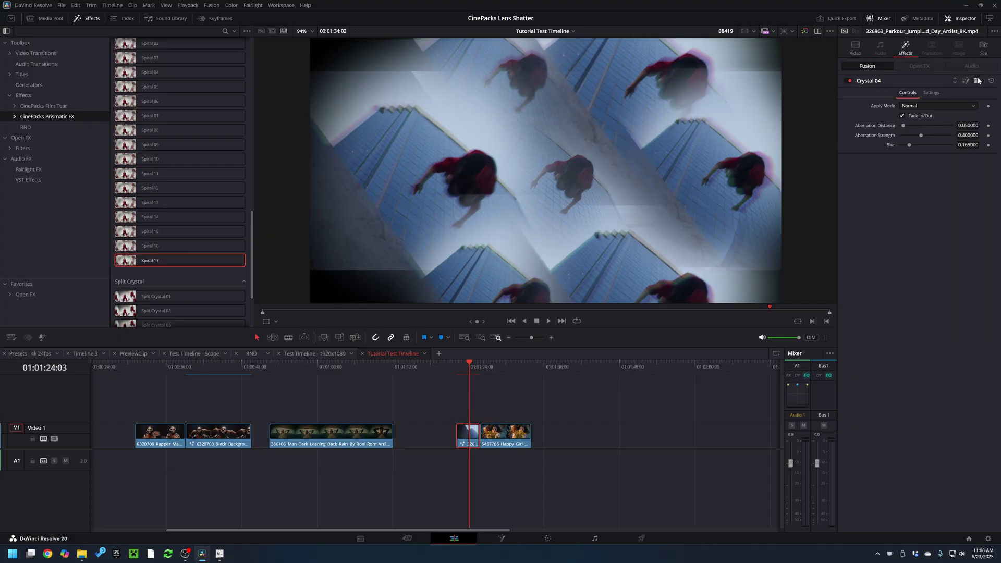
click(848, 81)
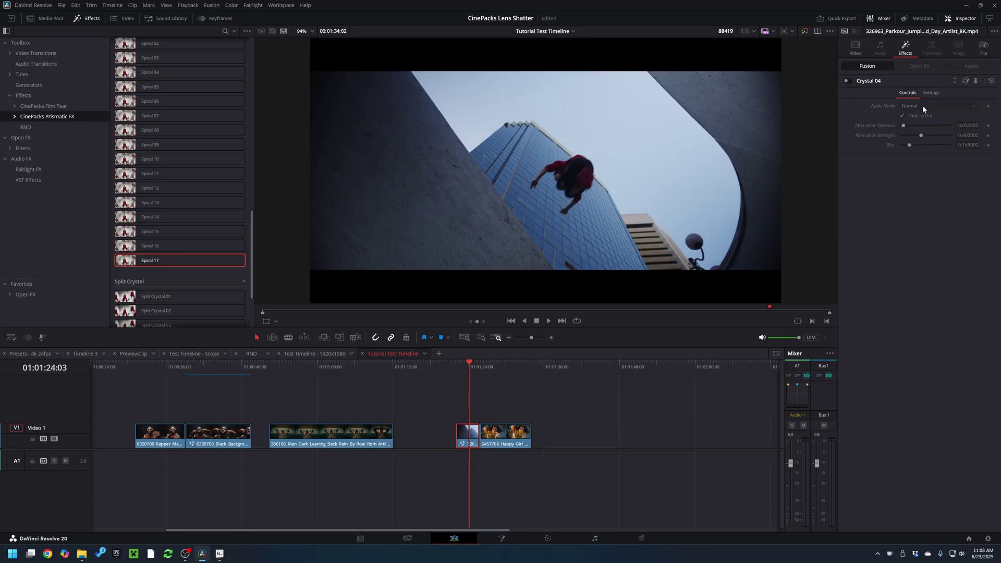
click(848, 81)
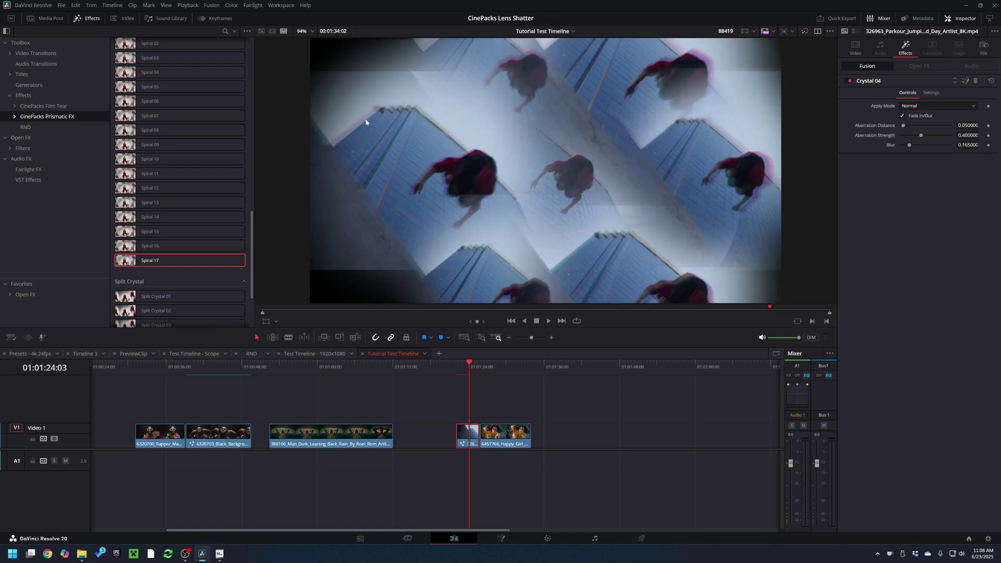
Set the parkour clip's scaling to Fill
click(856, 52)
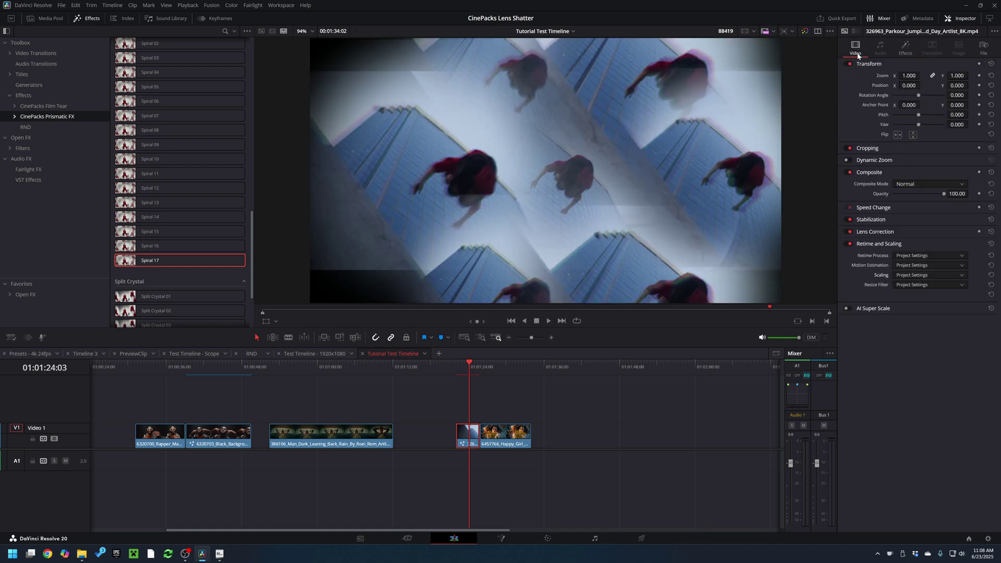
click(913, 278)
click(914, 311)
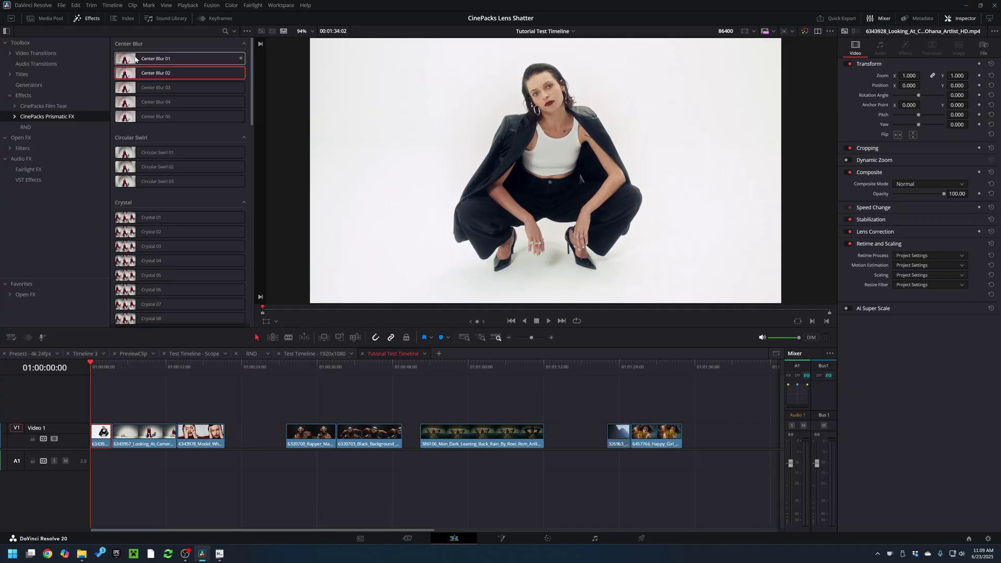
Try the Center Blur 02 effect on the first clip, scrub through it and undo it
drag(138, 72, 101, 435)
drag(91, 368, 99, 368)
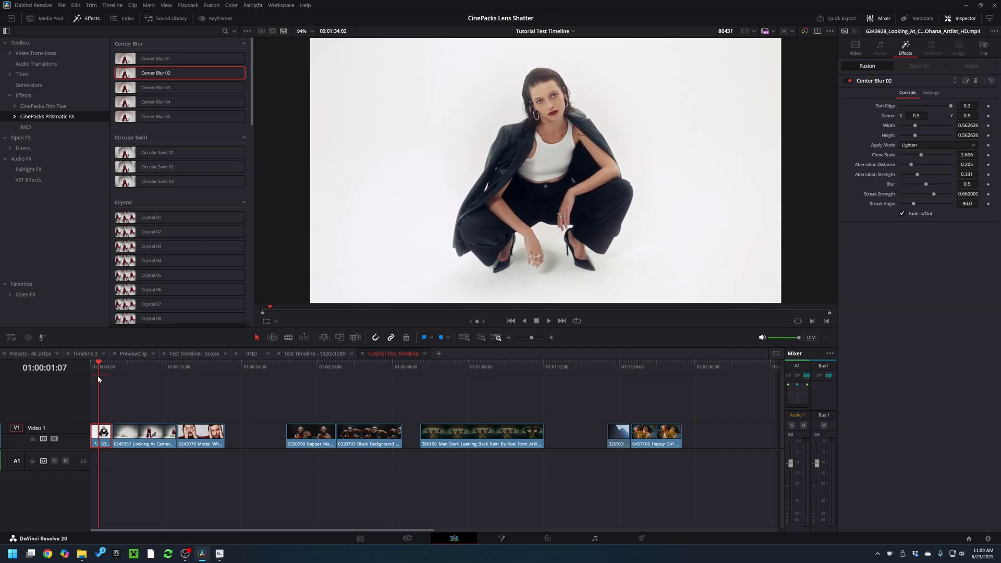
key(ctrl+z)
Apply the Center Blur 01 effect to the 6343978_Model clip and scrub through the result
drag(189, 366, 202, 366)
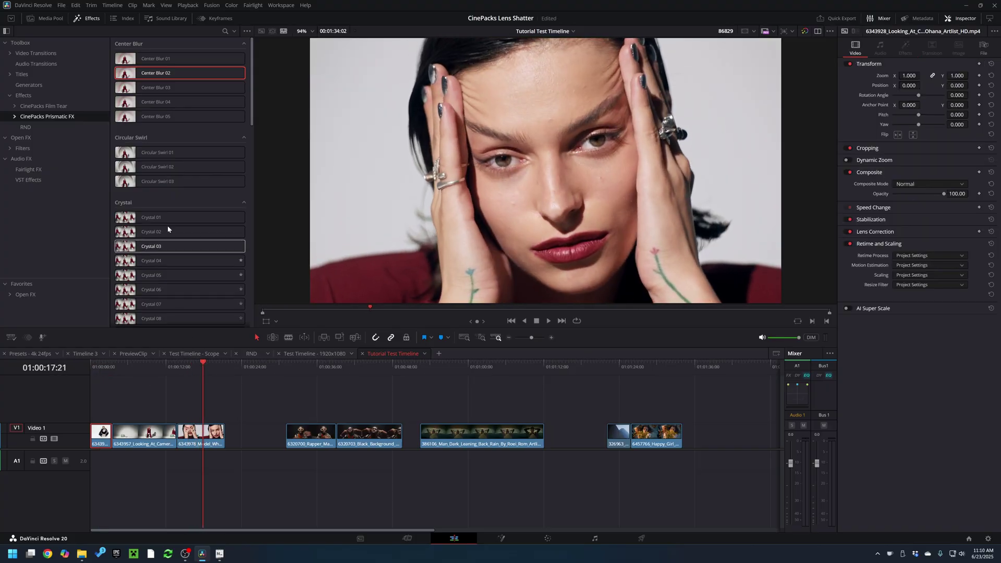
drag(156, 59, 212, 441)
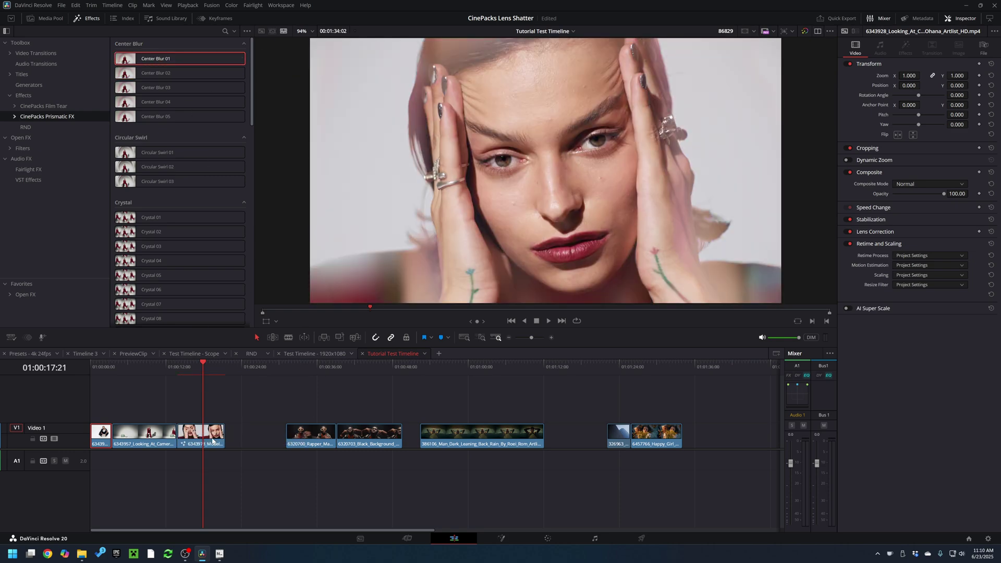
drag(200, 371, 190, 371)
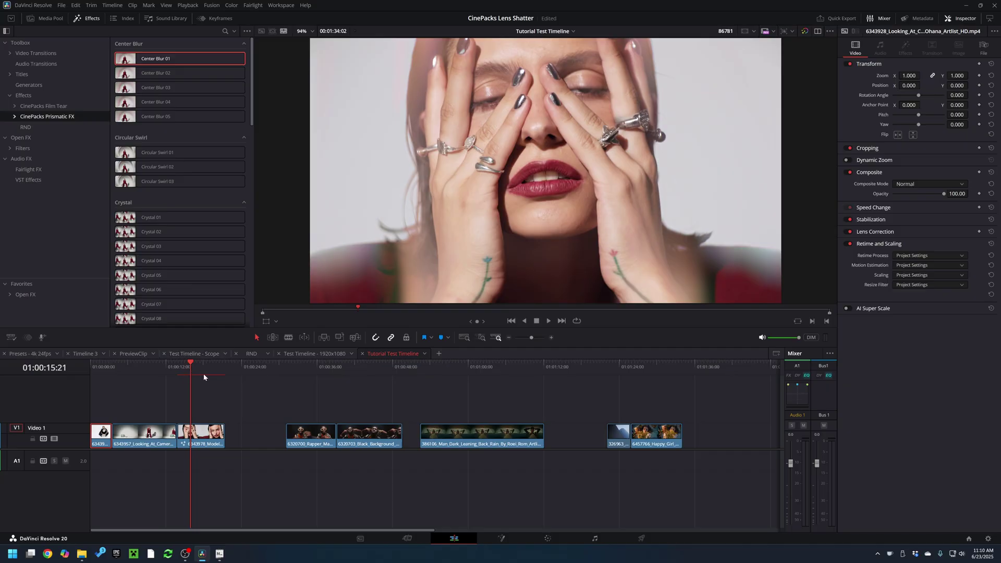
Play and scrub through the 6343978_Model clip to review Center Blur 01, and open the effect's controls
key(space)
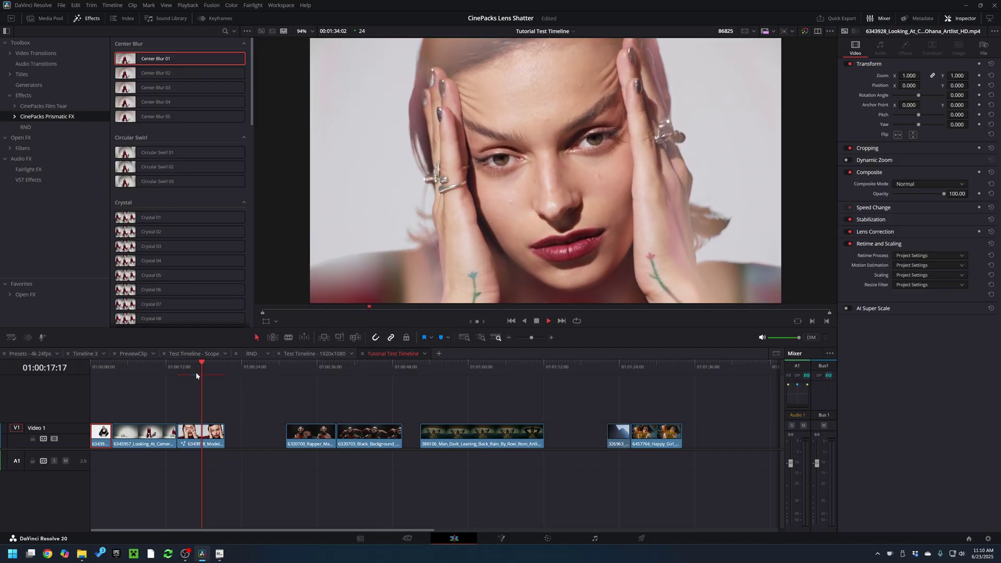
drag(208, 361, 197, 366)
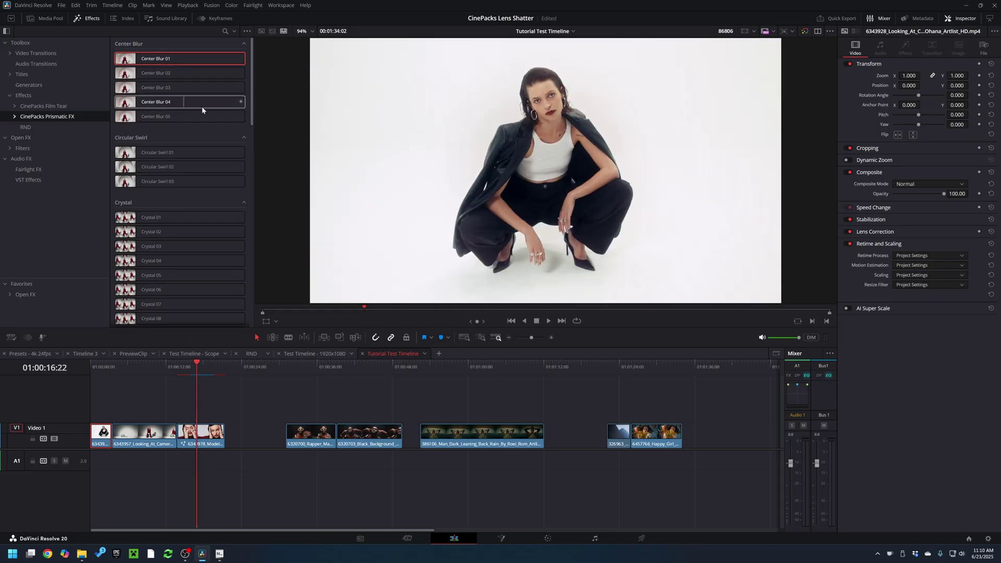
click(208, 444)
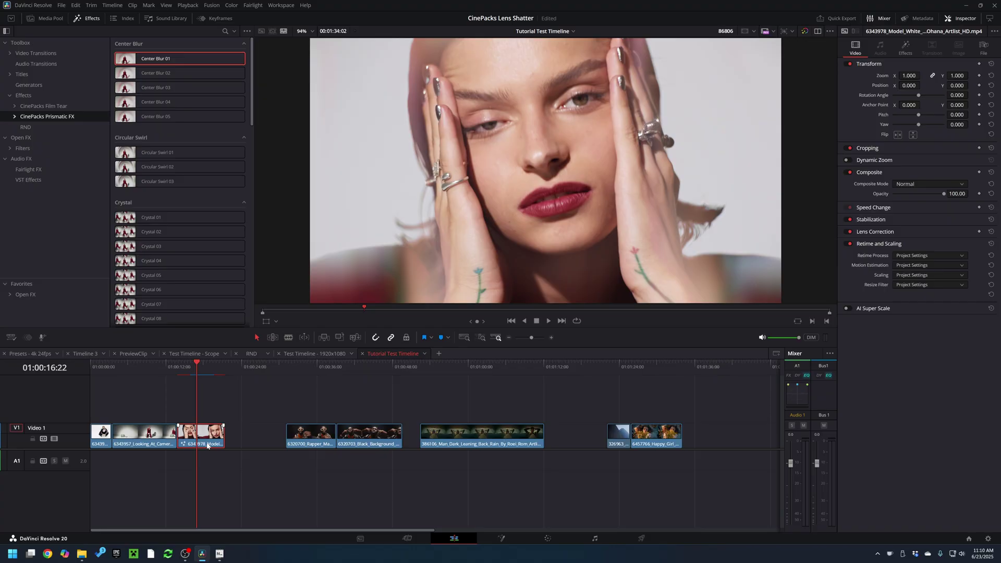
click(906, 49)
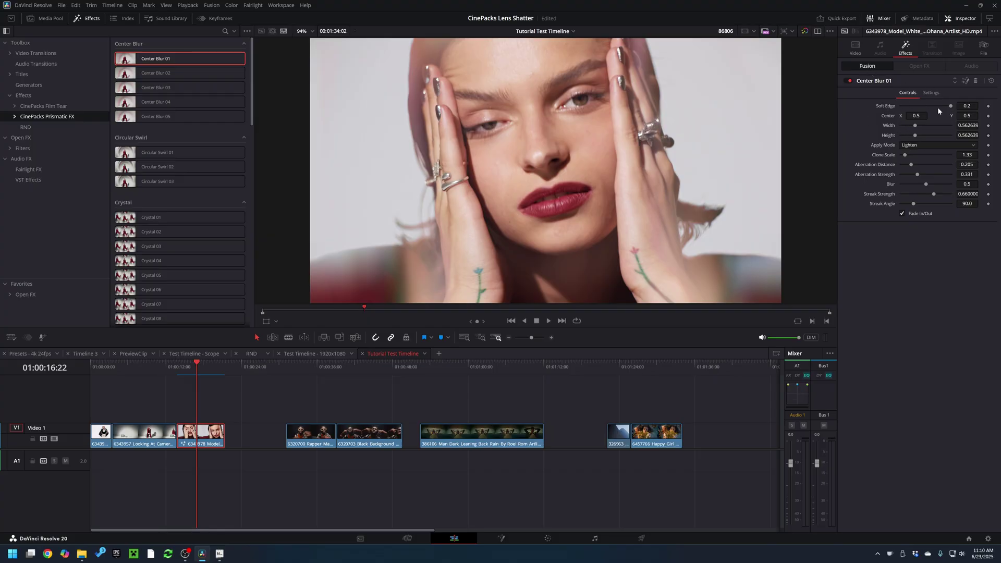
Try Center Blur 01's Soft Edge at 0 and 0.2, and shift its center to X 0.526 and Y 0.505
drag(949, 107, 889, 108)
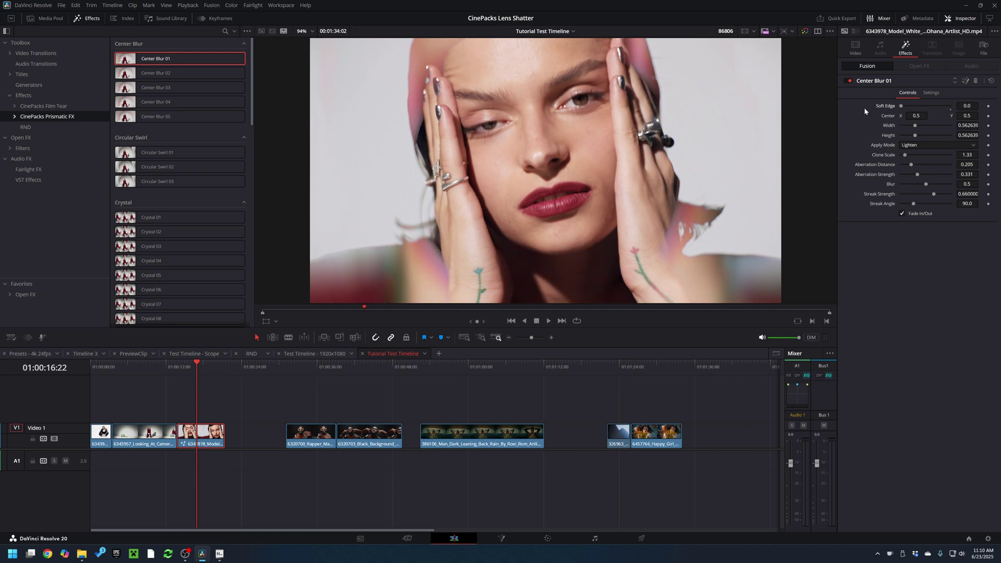
drag(924, 113, 957, 105)
drag(916, 115, 911, 115)
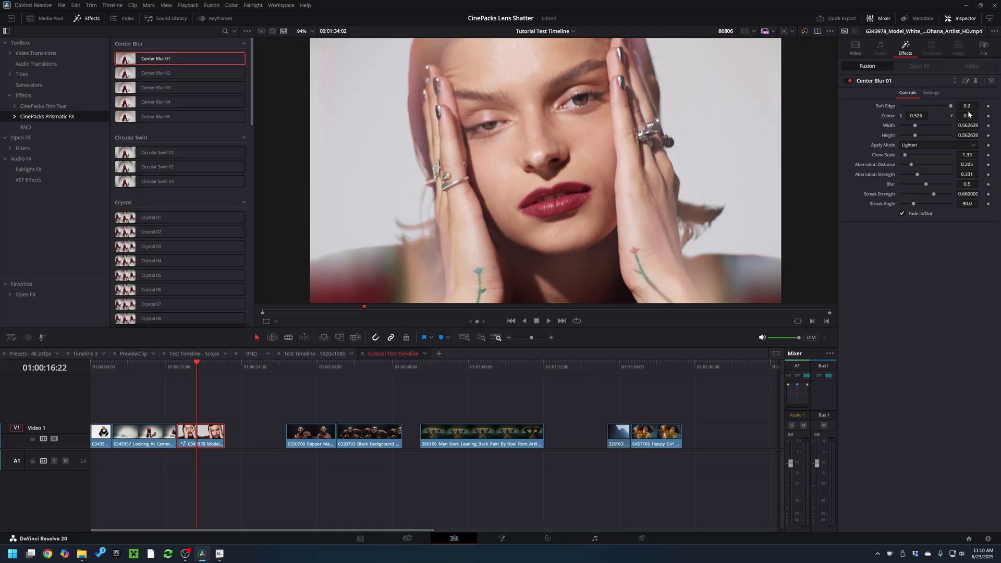
drag(967, 116, 970, 116)
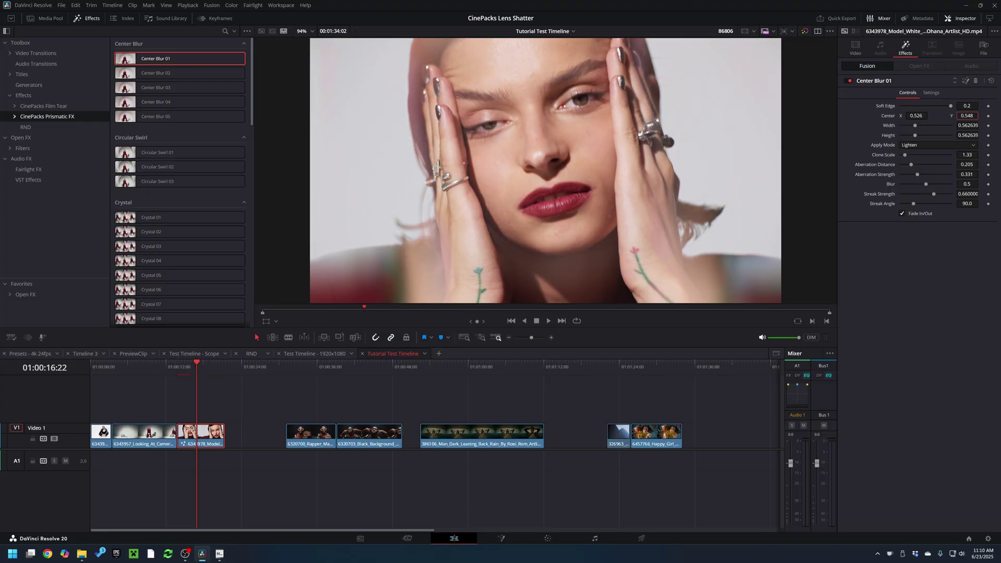
Set Center Blur 01's Soft Edge to 0, trying a larger mask before reducing its width to 0.425 and height to 0.315
drag(910, 126, 928, 126)
drag(917, 135, 848, 113)
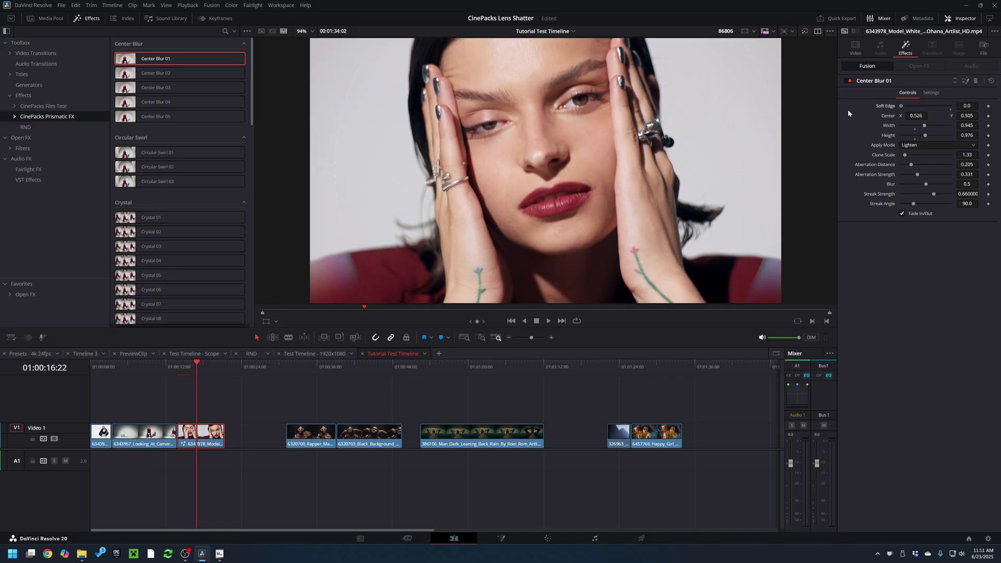
drag(913, 125, 908, 126)
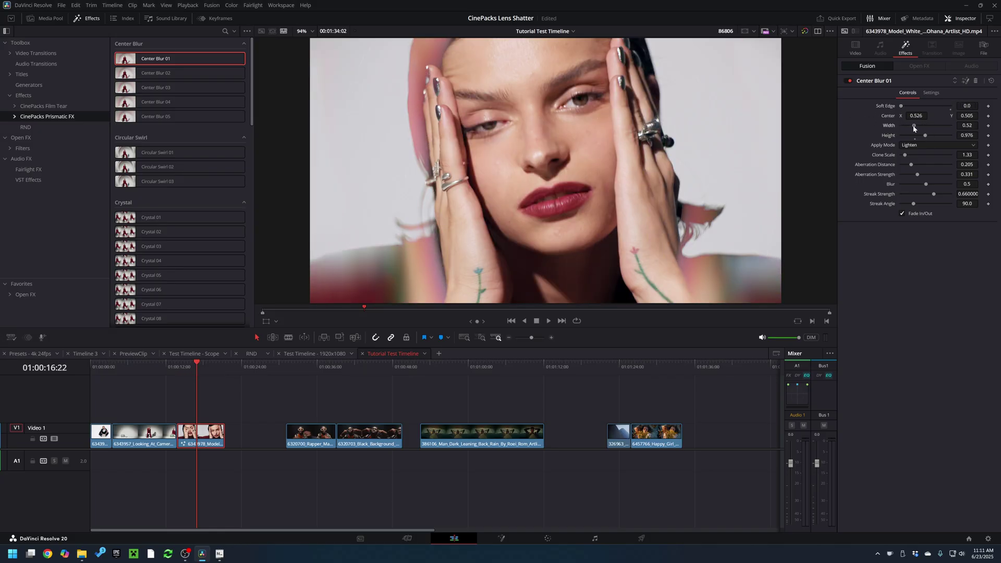
drag(917, 134, 908, 136)
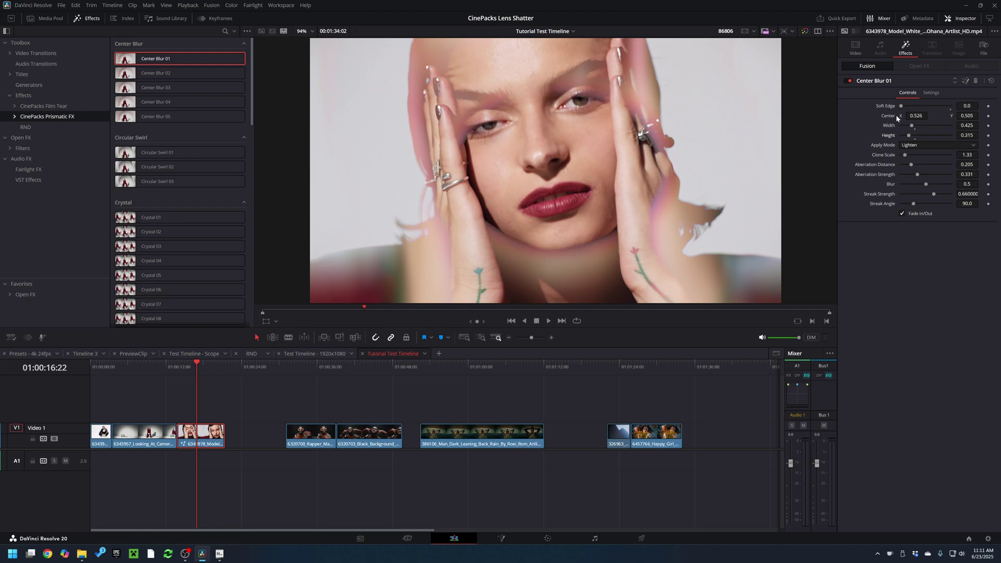
Enable the Fusion Overlay and use it to enlarge the blur mask to about 0.54 by 0.52 and center it near 0.53, 0.53
click(277, 322)
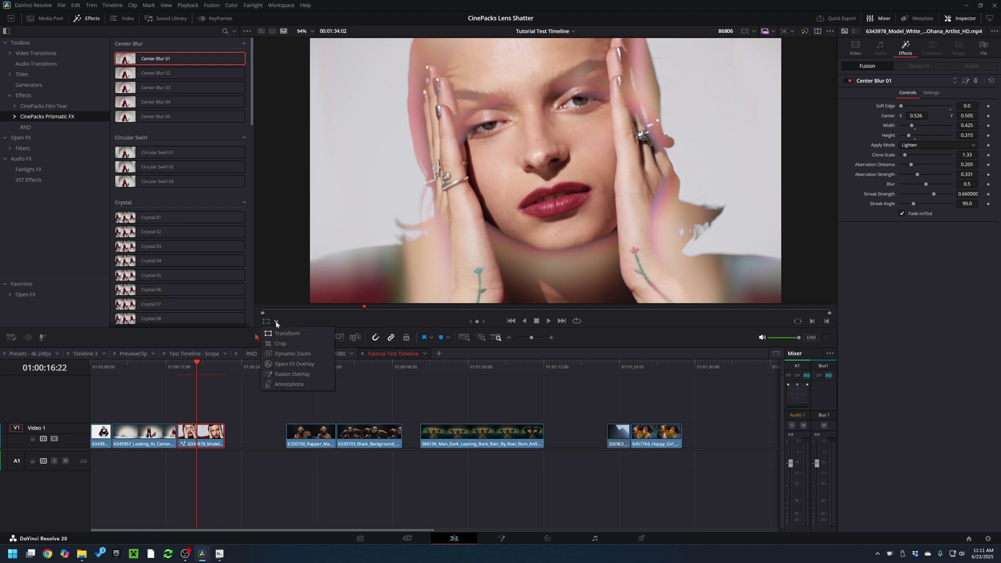
click(294, 374)
drag(557, 169, 547, 211)
drag(604, 130, 562, 66)
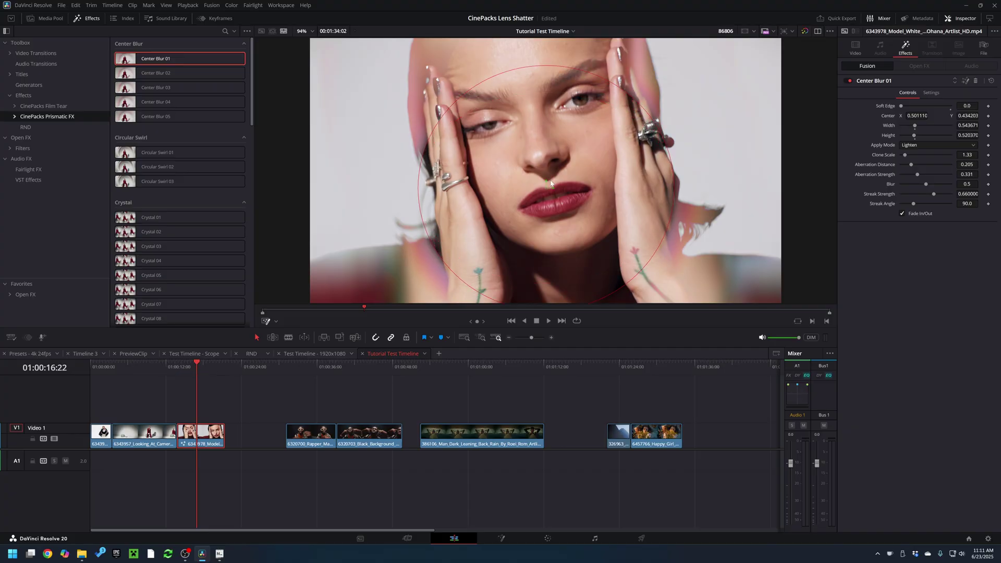
drag(548, 191, 559, 165)
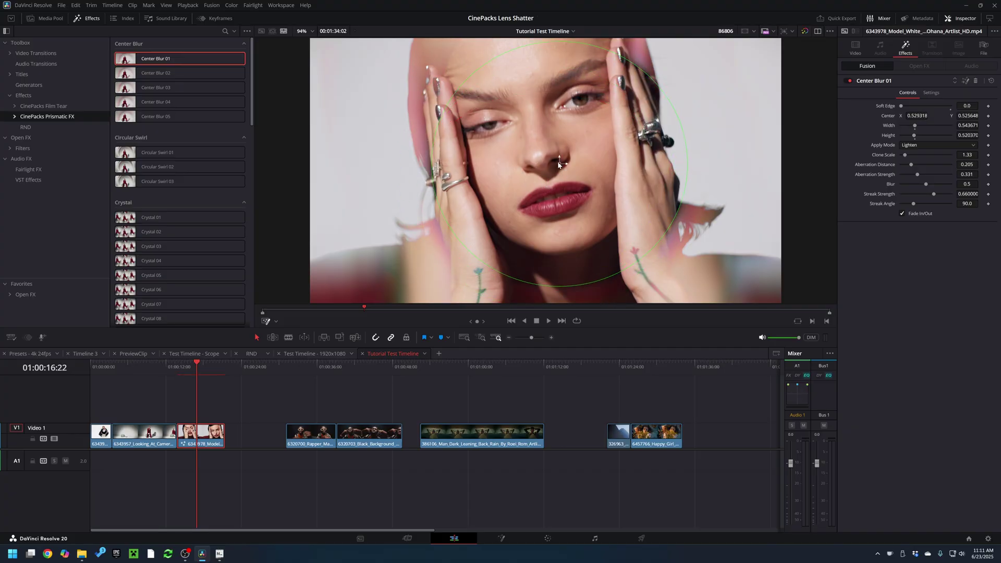
Try the Multiply apply mode on Center Blur 01 and raise its Soft Edge to about 0.0945
click(928, 146)
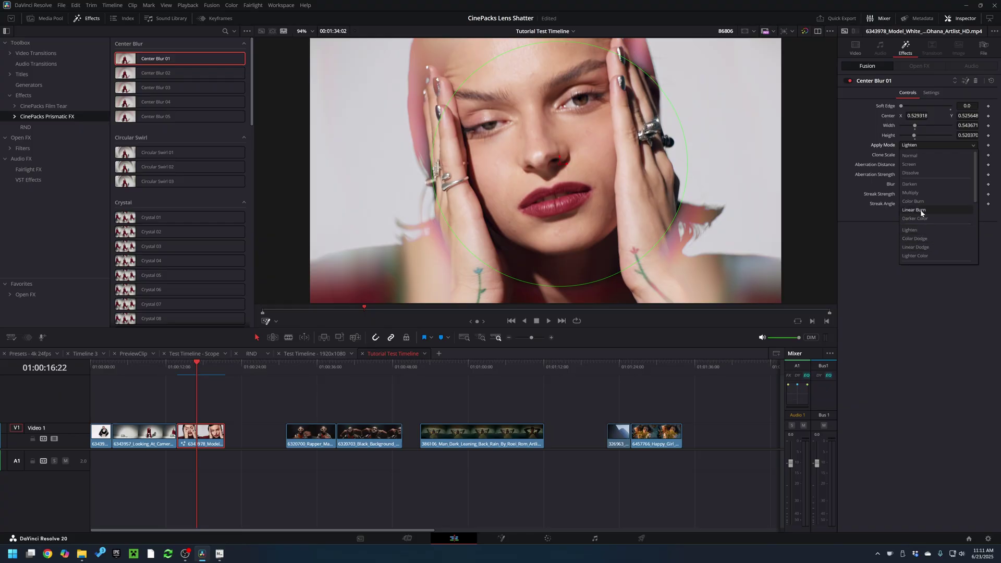
click(913, 192)
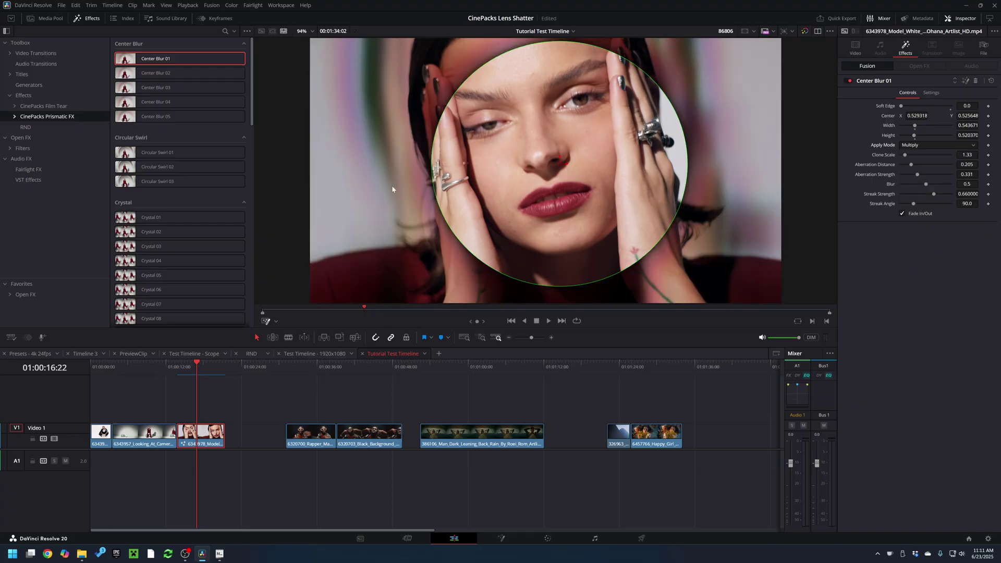
drag(901, 106, 925, 106)
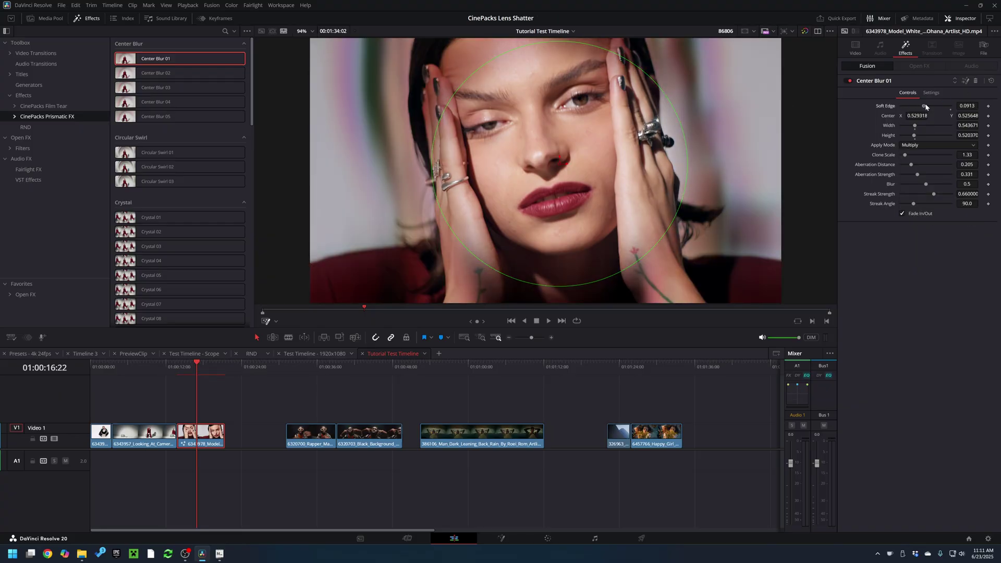
Try the Difference apply mode on Center Blur 01 and move the mask's center to about X 0.508, Y 0.583
click(914, 148)
scroll(921, 219, down, 5)
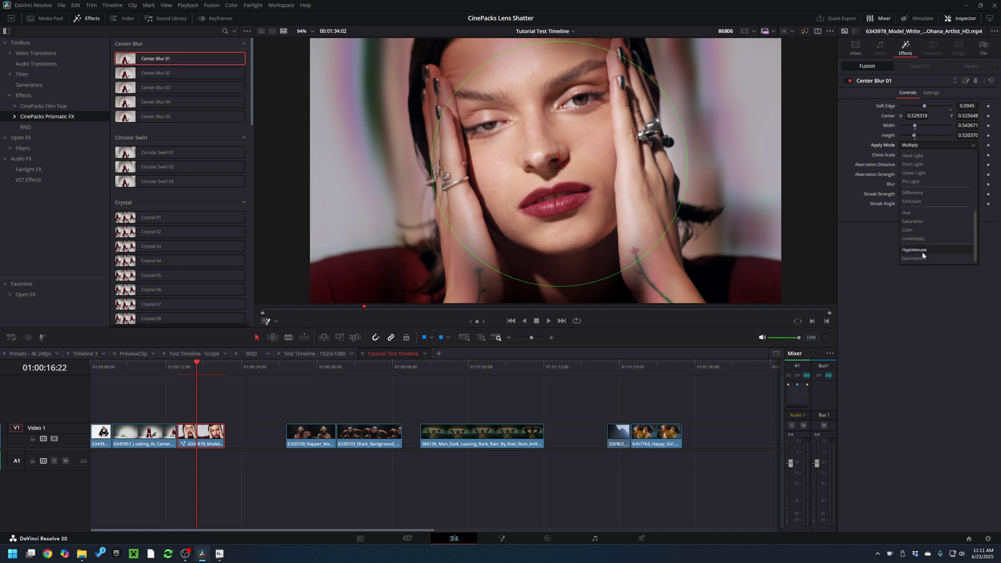
scroll(920, 223, up, 1)
click(920, 216)
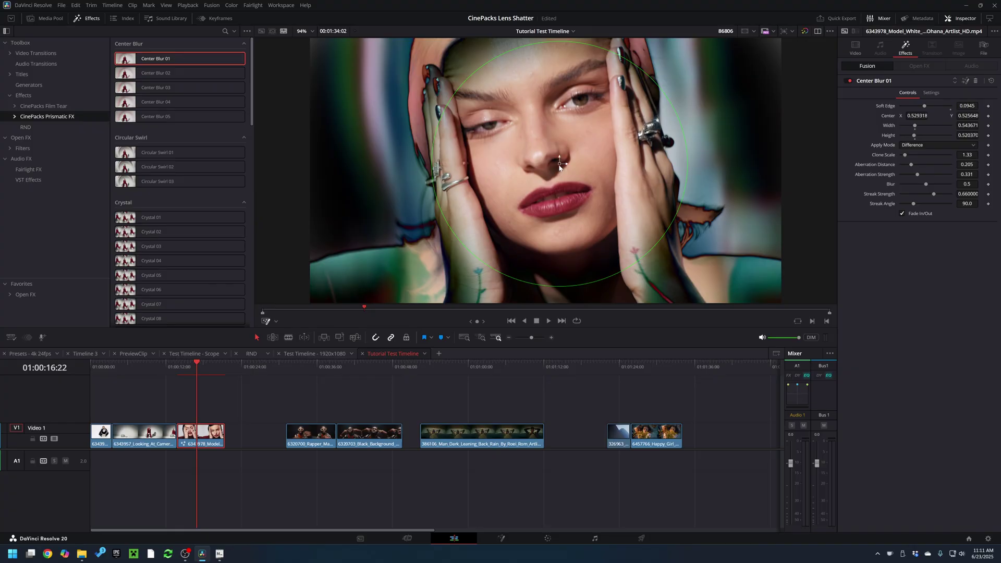
drag(559, 164, 549, 148)
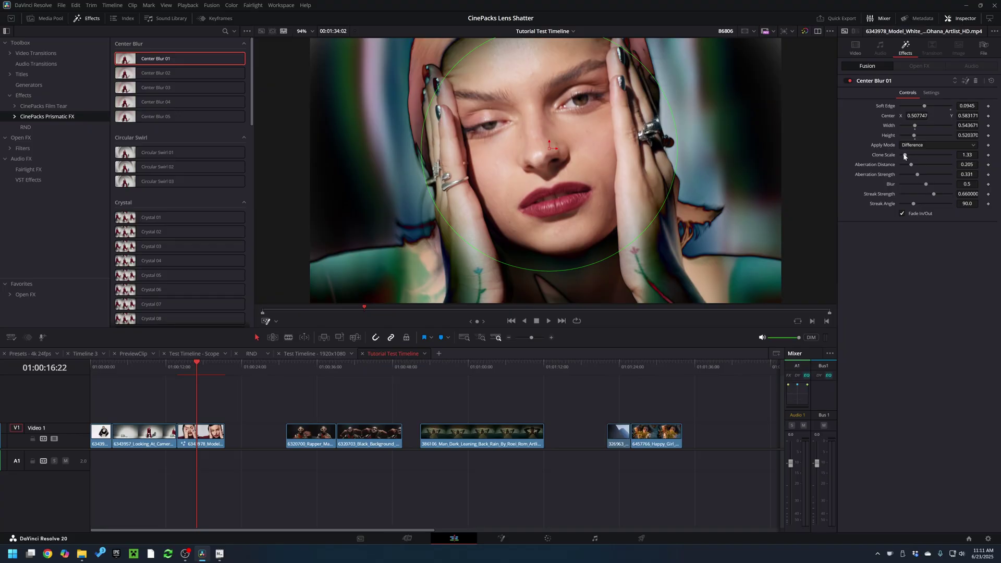
Set Center Blur 01's Clone Scale to 1.283 and its apply mode to Lighten
click(921, 145)
click(873, 159)
mouse_move(905, 156)
mouse_down()
mouse_move(916, 147)
mouse_move(905, 148)
mouse_up()
click(928, 145)
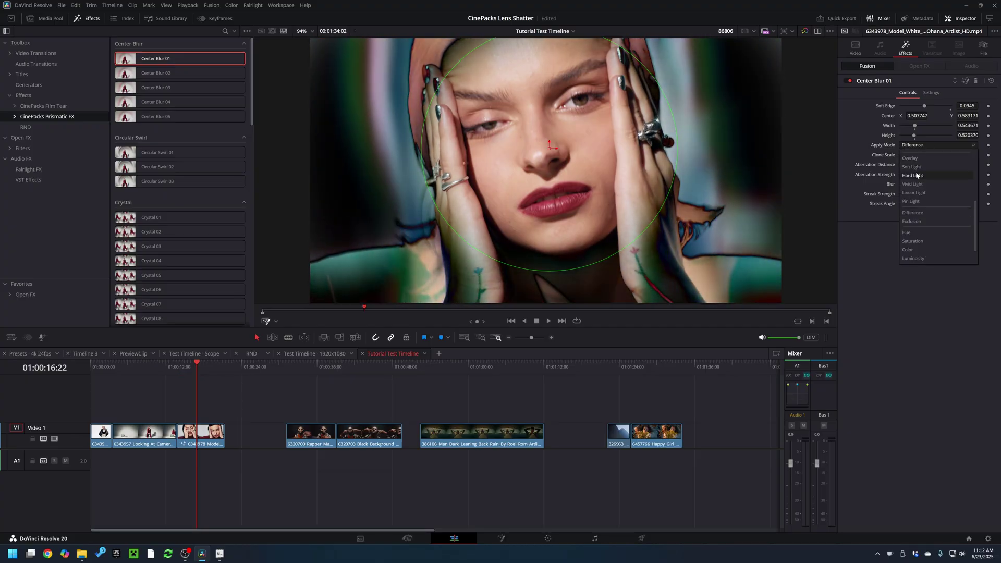
click(928, 231)
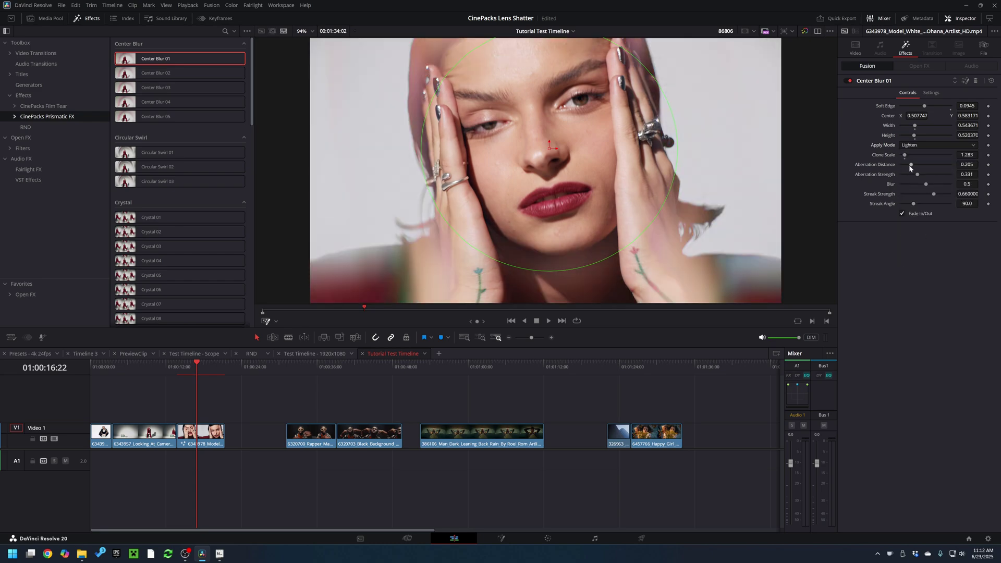
Set Aberration Distance to 0.055, Aberration Strength to 0.244, Blur to 0, Streak Strength to 0.094, Streak Angle to 136.1 and Clone Scale to 1.882
mouse_move(911, 166)
mouse_down()
mouse_move(928, 165)
mouse_move(894, 186)
mouse_move(916, 178)
mouse_move(900, 166)
mouse_move(940, 192)
mouse_move(904, 195)
mouse_move(922, 204)
mouse_up()
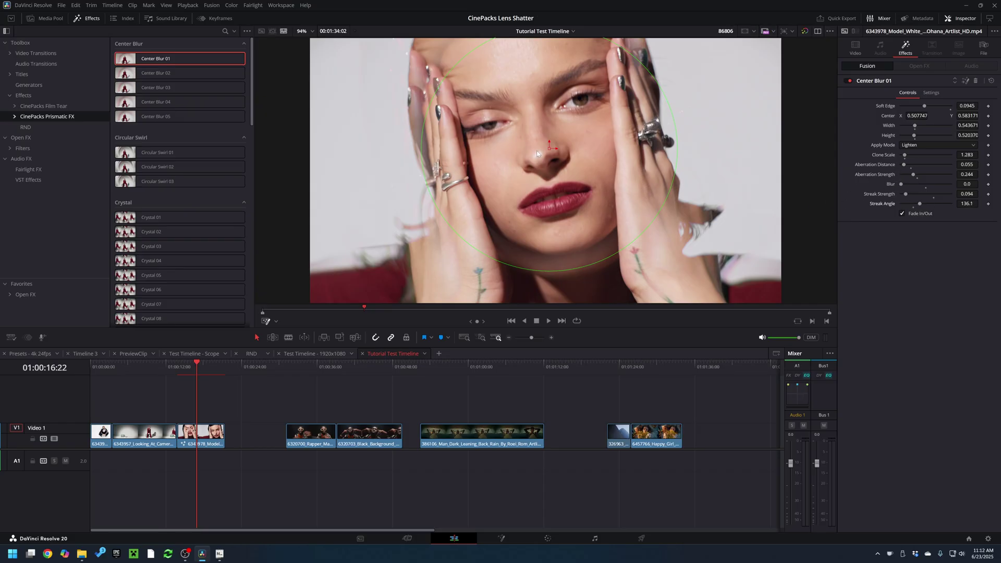
drag(907, 156, 914, 156)
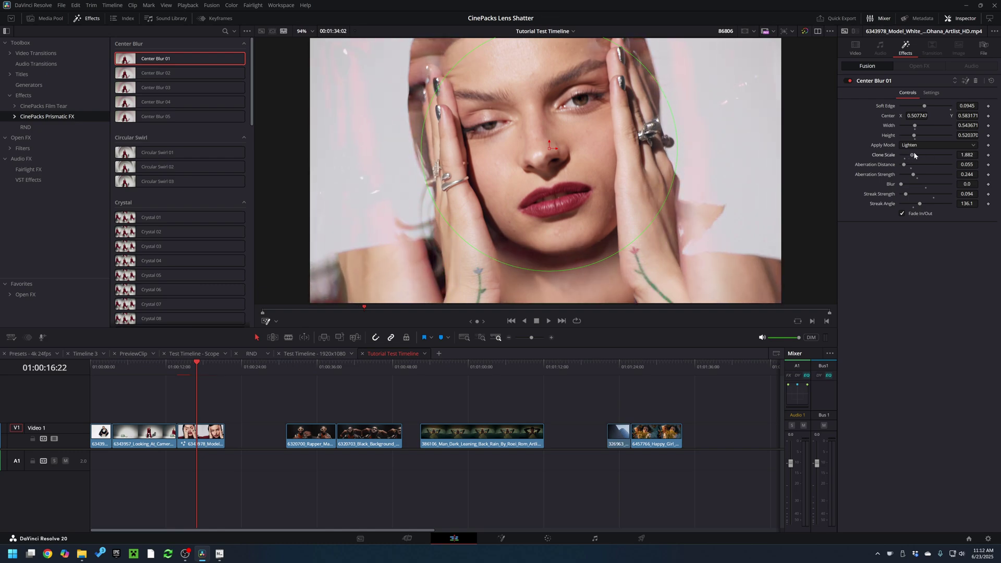
Play part of the 6343978_Model clip to review the adjusted Center Blur 01 effect
click(188, 364)
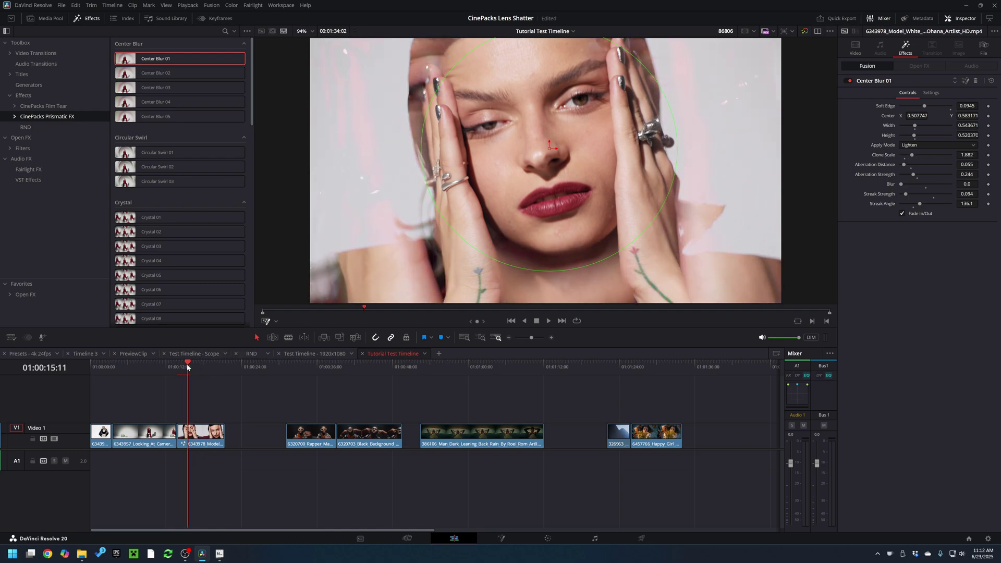
key(space)
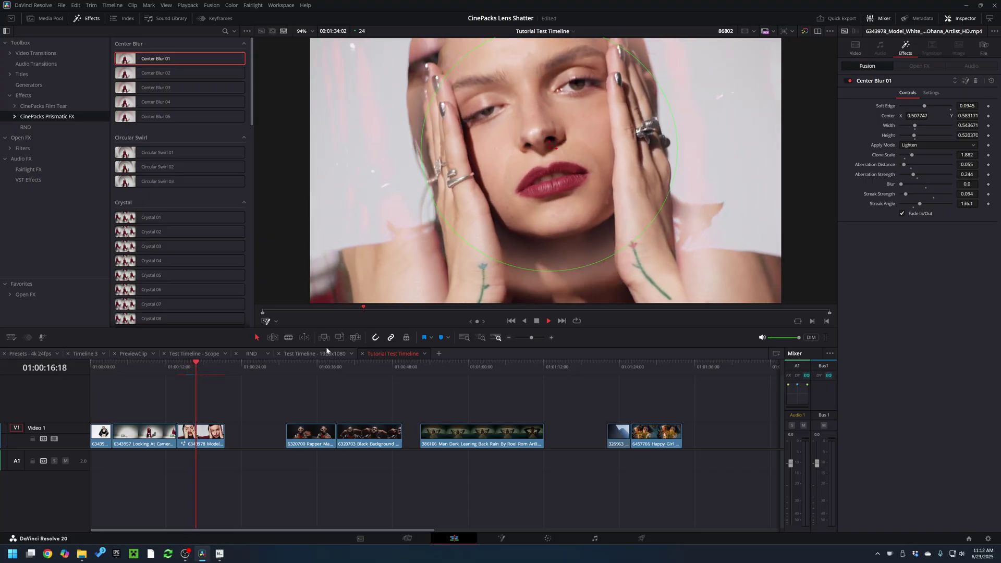
key(space)
scroll(157, 234, down, 2)
scroll(178, 268, up, 2)
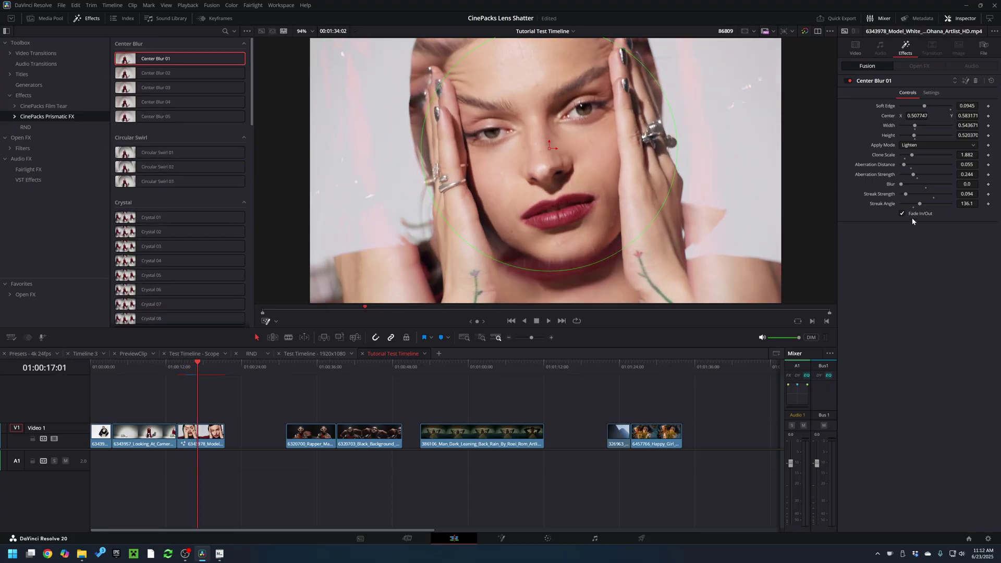
Replay the start and end of the 6343978_Model clip to examine how the effect fades in and out
click(177, 370)
key(space)
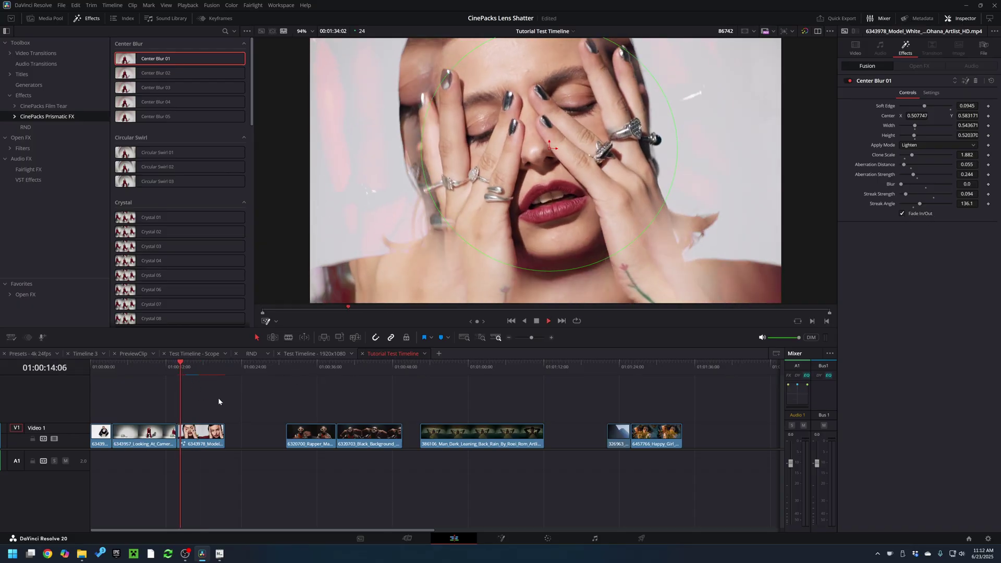
click(176, 367)
key(space)
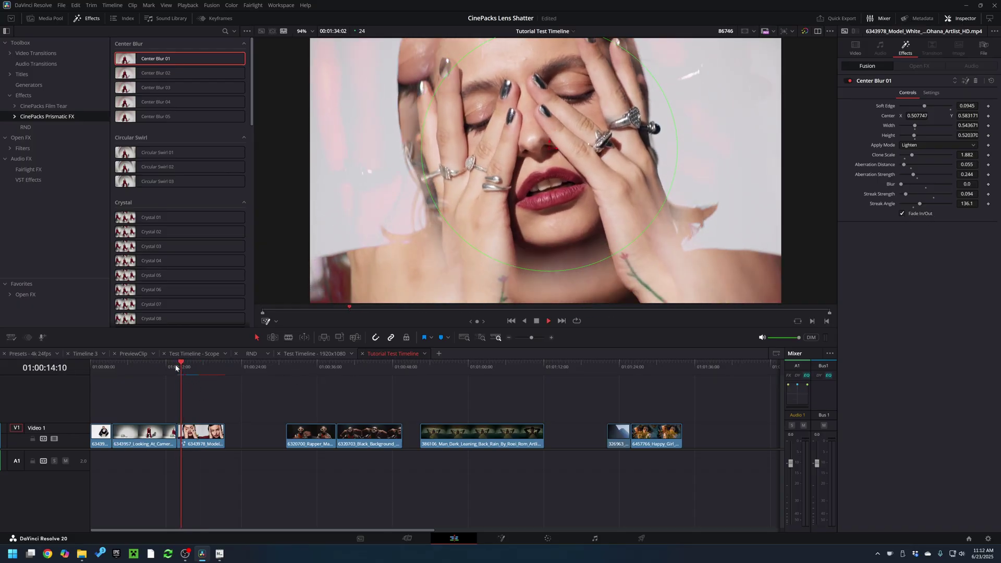
click(175, 368)
click(209, 367)
key(space)
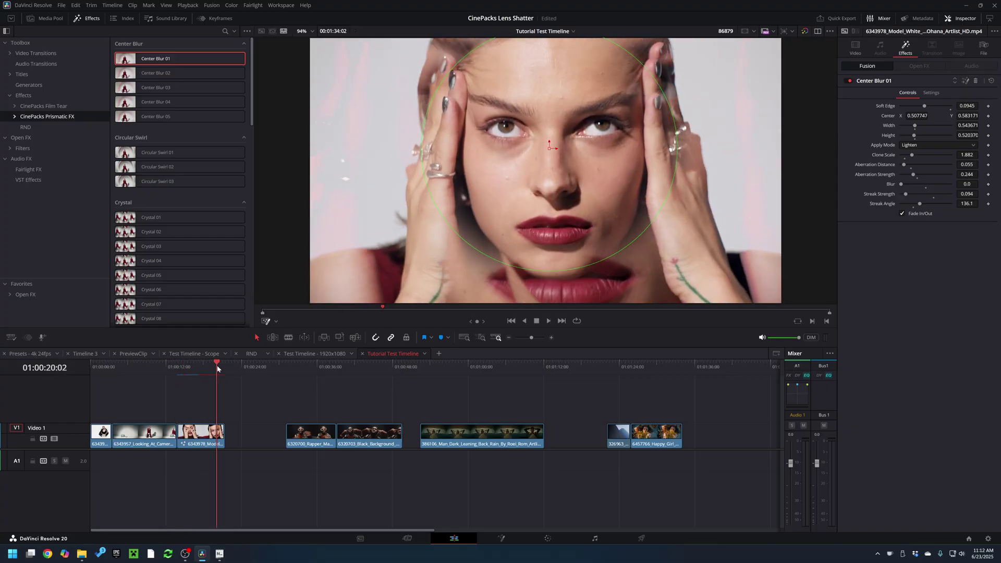
drag(200, 368, 189, 368)
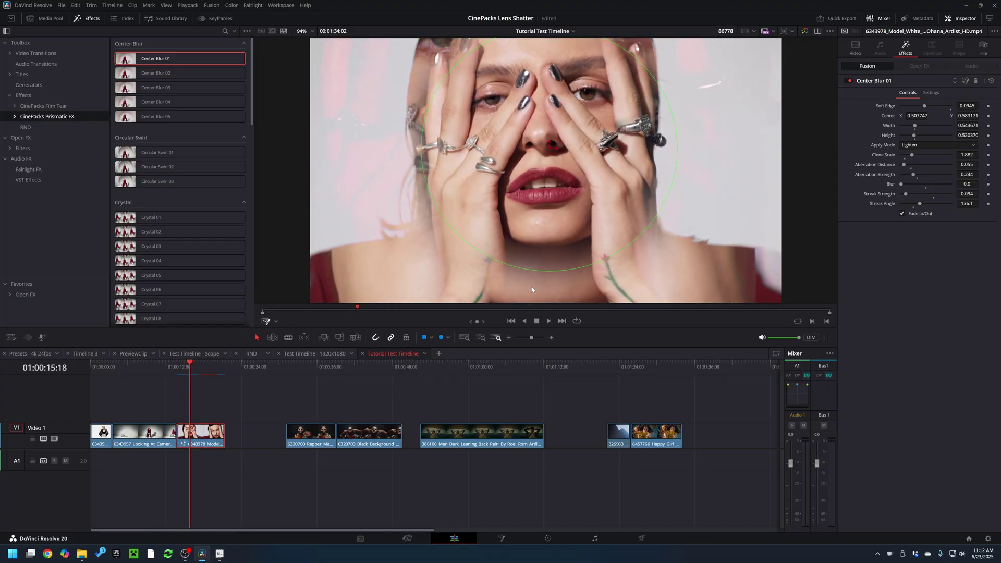
Turn off Fade In/Out for Center Blur 01 and play the 6343978_Model clip from its start
click(901, 213)
click(178, 365)
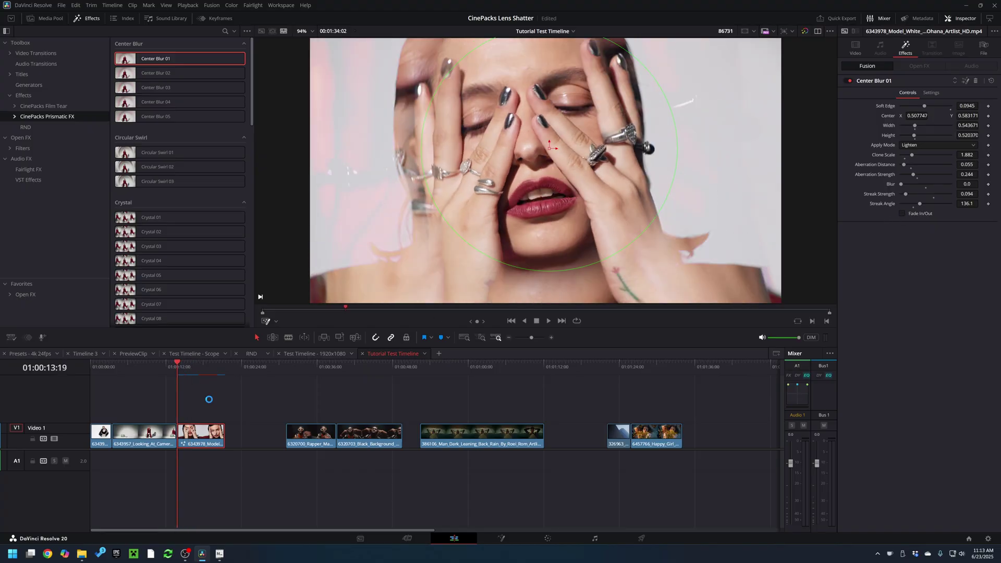
key(space)
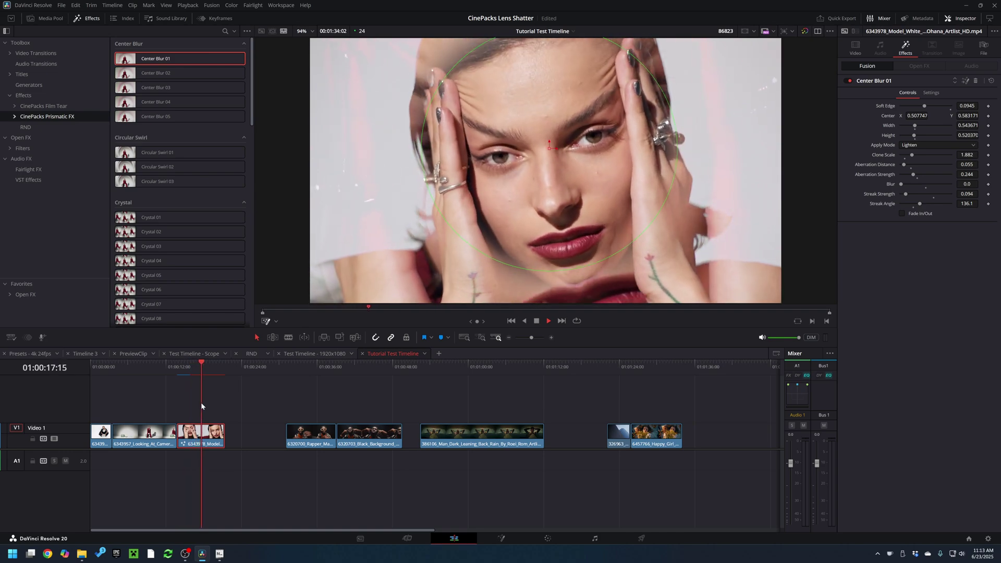
key(space)
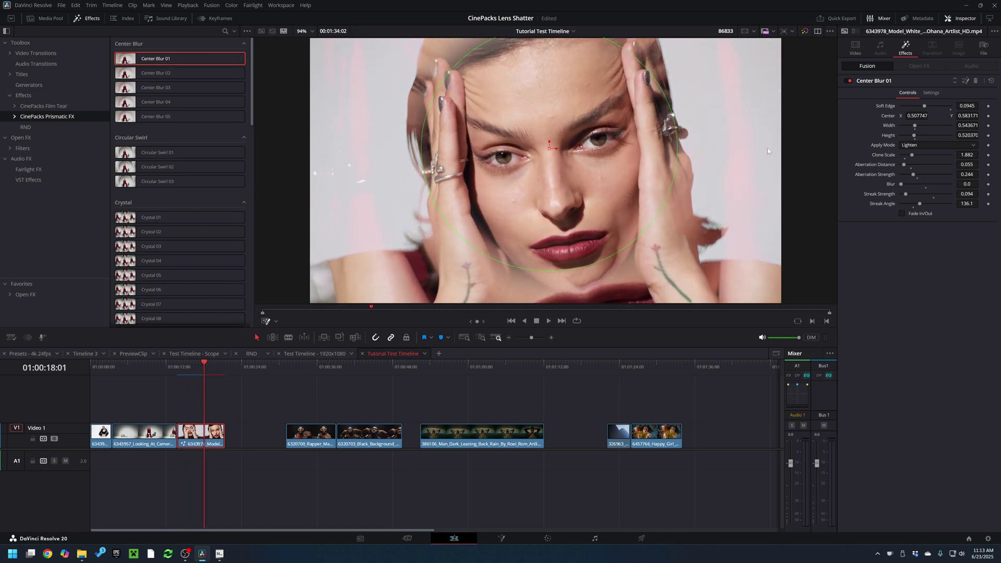
Remove Center Blur 01 from the model clip, apply Circular Swirl 01 to the 6343957_Looking_At clip and scrub through it
click(975, 82)
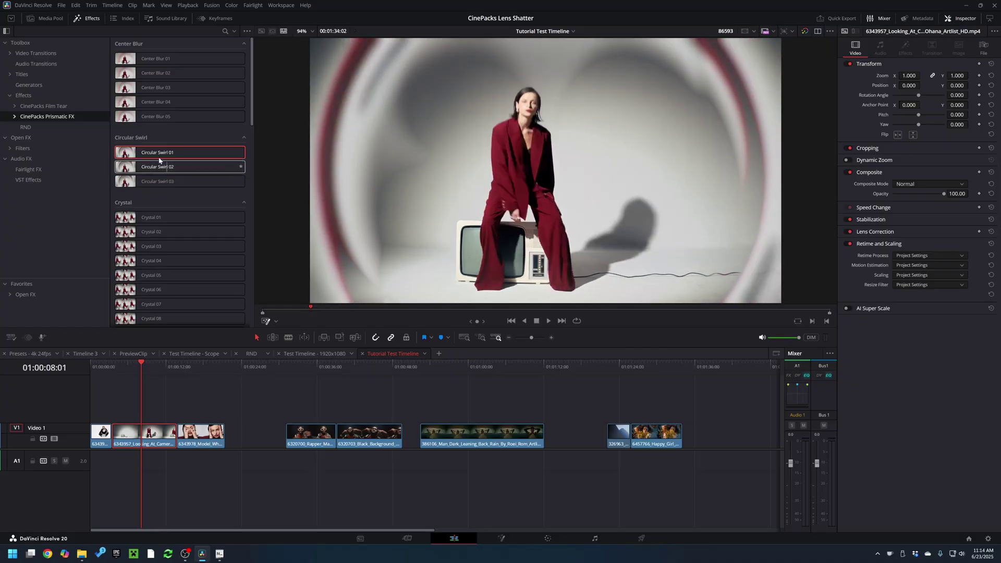
drag(150, 155, 148, 435)
drag(140, 360, 138, 367)
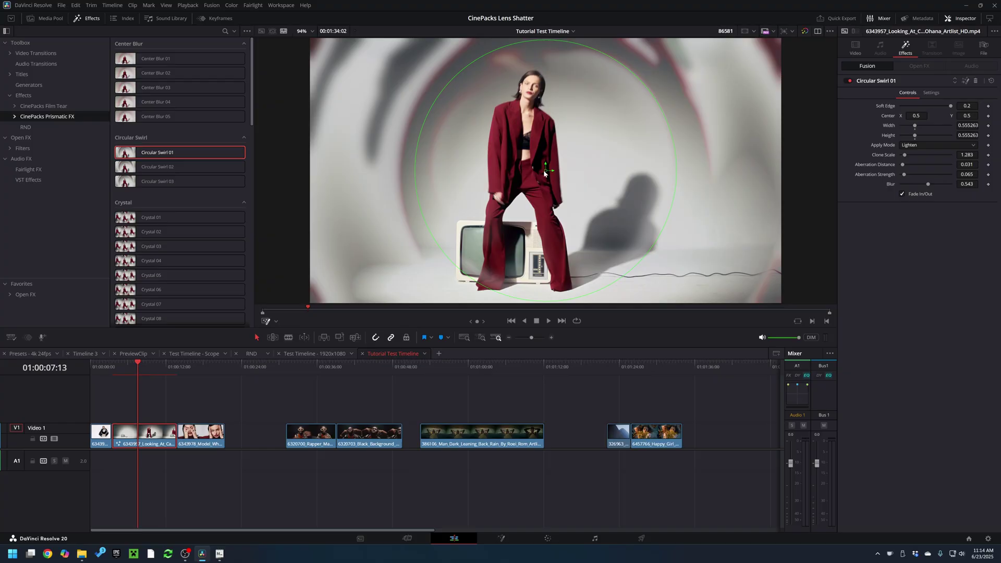
Move the Circular Swirl 01 center to about X 0.127, Y 0.515 and enlarge its width and height to about 0.654
drag(546, 172, 365, 170)
drag(473, 98, 491, 87)
drag(365, 170, 371, 170)
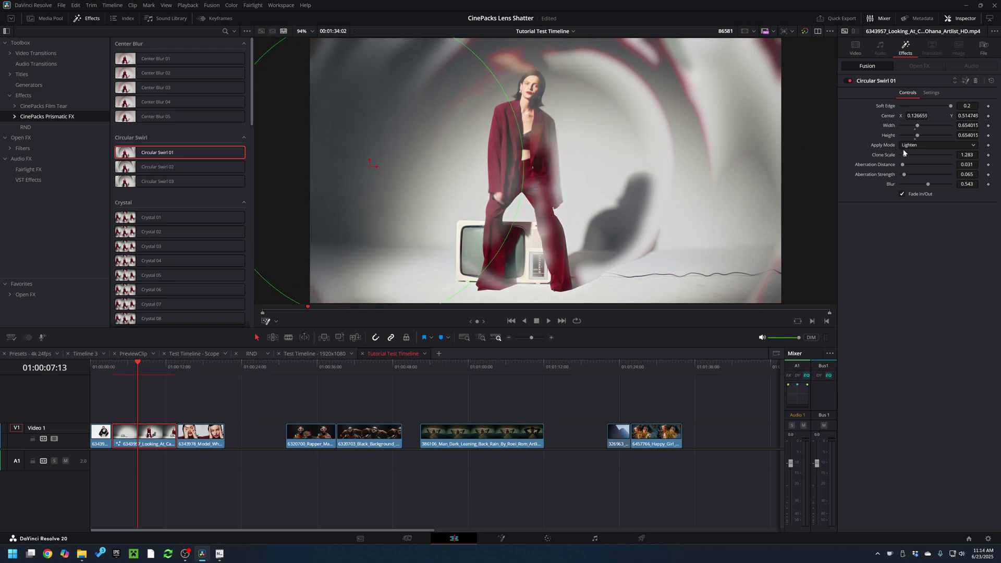
Set Circular Swirl 01 to Linear Burn, aberration distance 0.039, aberration strength 0.268 and blur 0.764, and play the clip from its start
click(918, 145)
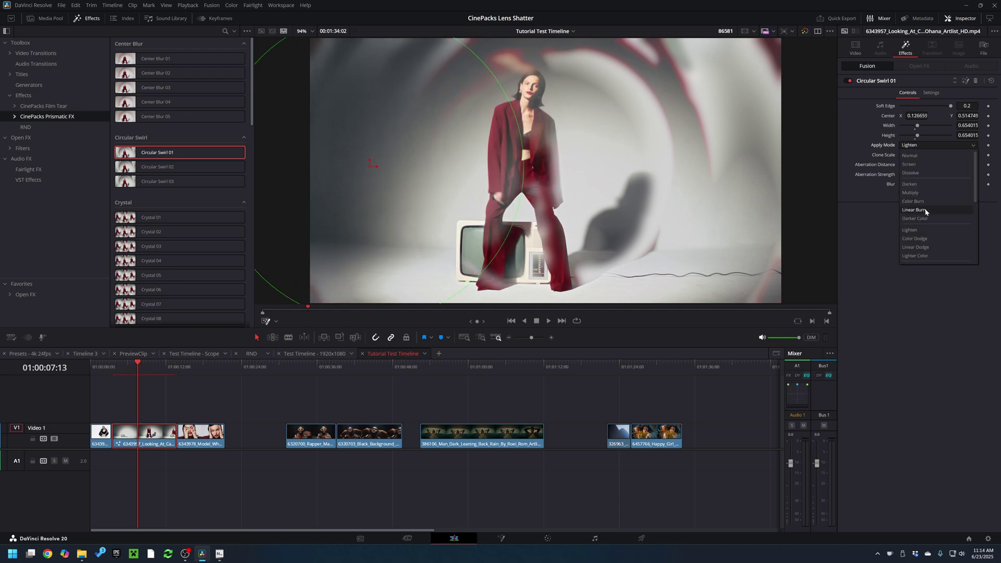
click(906, 217)
mouse_move(904, 156)
mouse_down()
mouse_move(934, 157)
mouse_move(904, 158)
mouse_move(911, 178)
mouse_up()
click(936, 184)
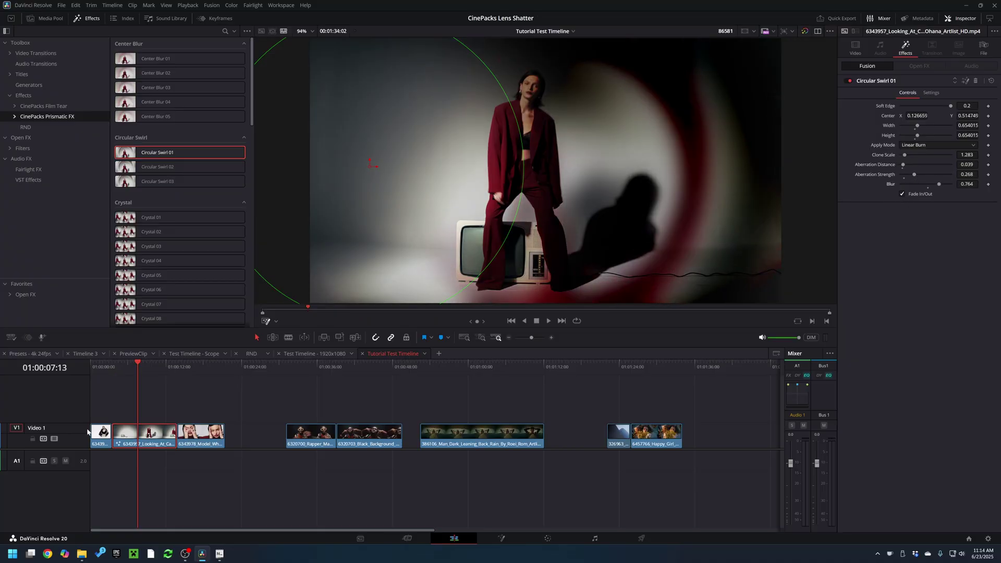
click(112, 367)
key(space)
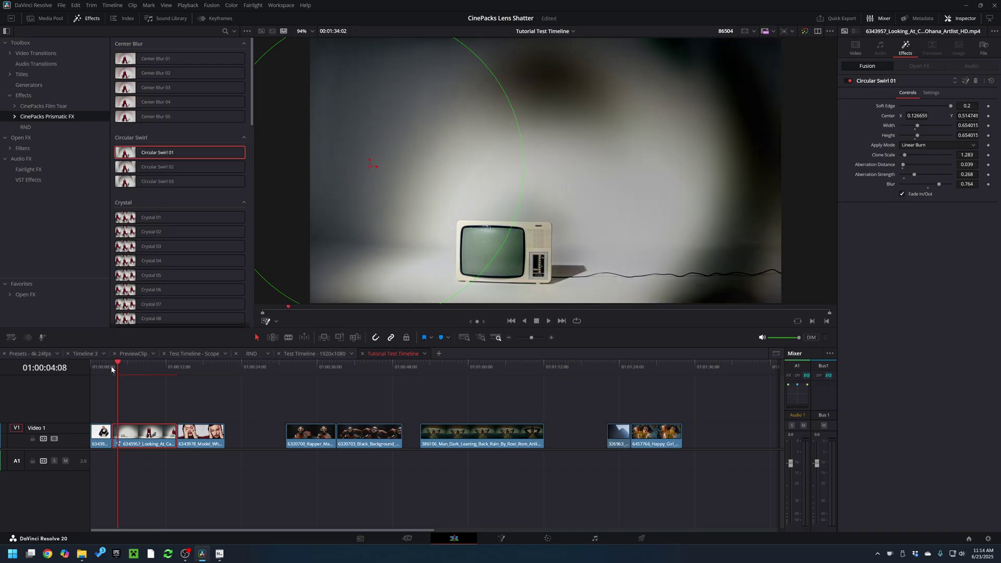
Replace Circular Swirl 01 with Crystal 01 on the 6343957_Looking_At clip and play it from near its start
scroll(155, 208, down, 3)
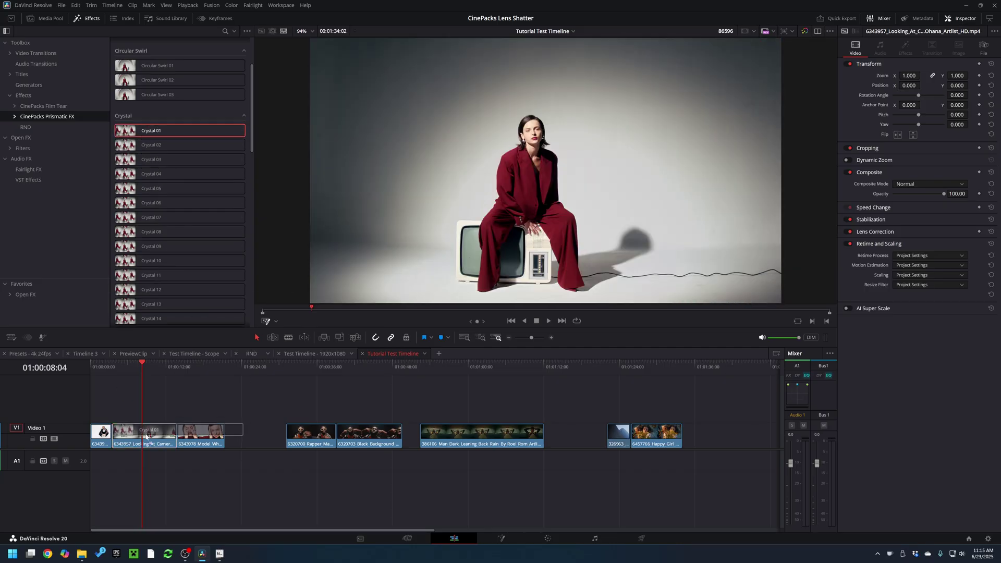
drag(147, 438, 148, 437)
click(123, 370)
key(space)
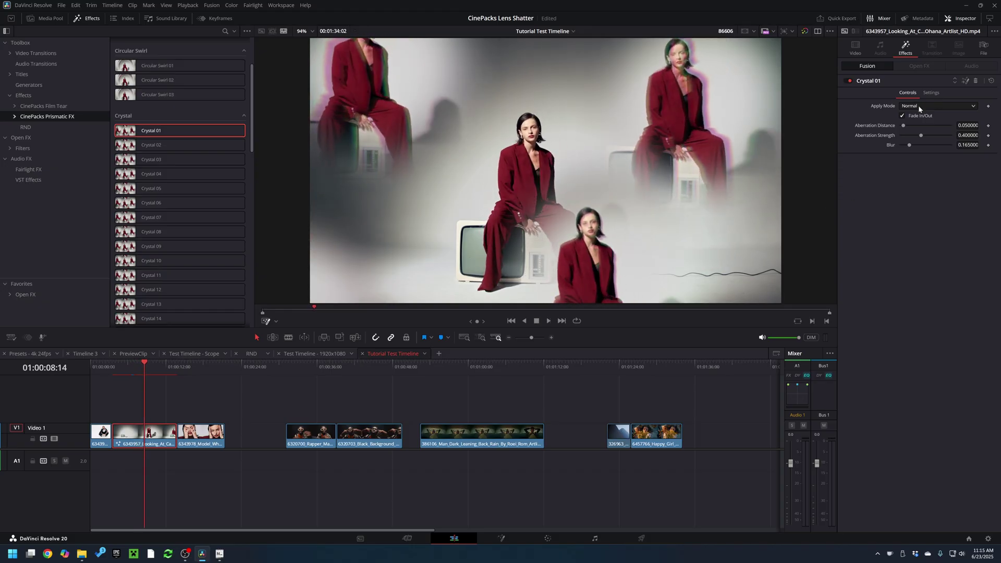
Try the Darken, Color Burn and Linear Dodge apply modes on Crystal 01 and return it to Normal
click(918, 105)
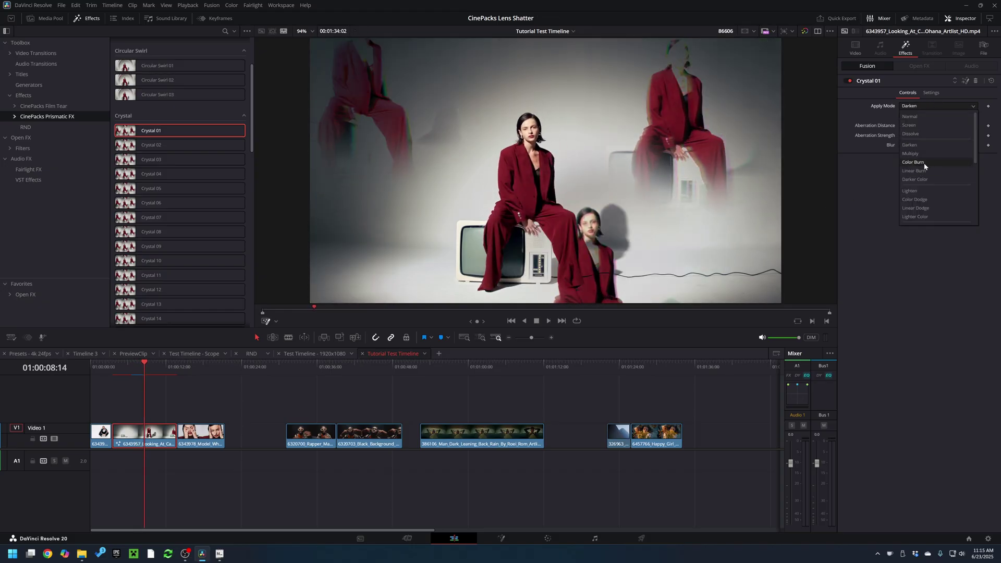
click(923, 163)
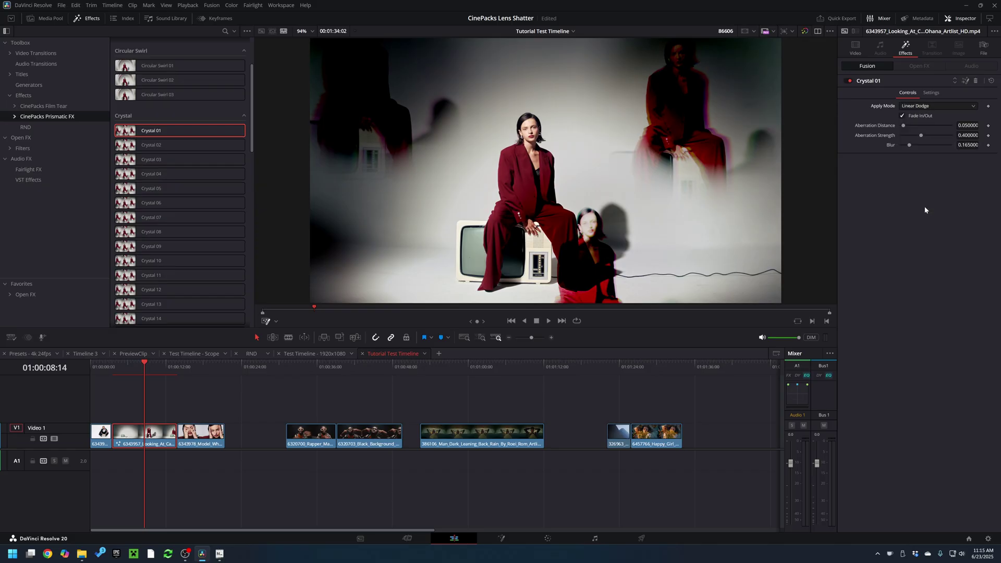
mouse_move(146, 361)
mouse_down()
mouse_move(132, 366)
mouse_move(142, 367)
mouse_up()
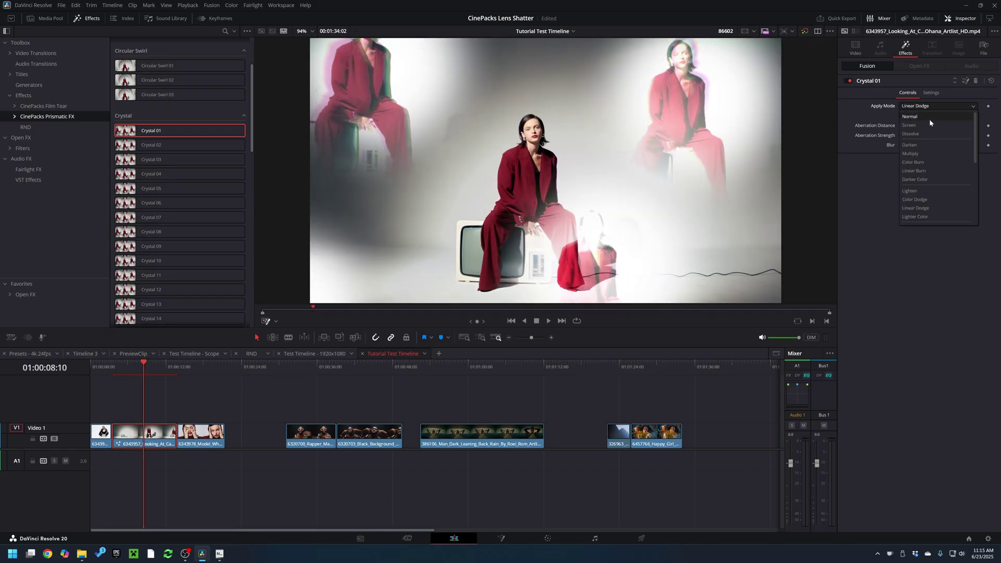
key(Return)
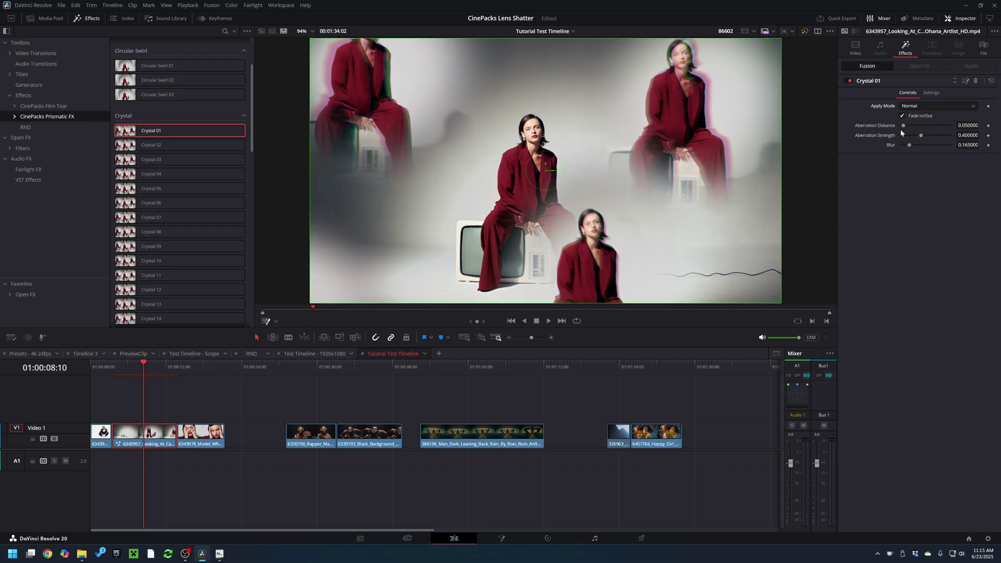
Set Crystal 01's aberration distance to 0.15, aberration strength to 1.0 and blur to 0.197, playing the clip to check the look
drag(903, 127, 989, 138)
drag(904, 127, 907, 132)
click(121, 365)
key(space)
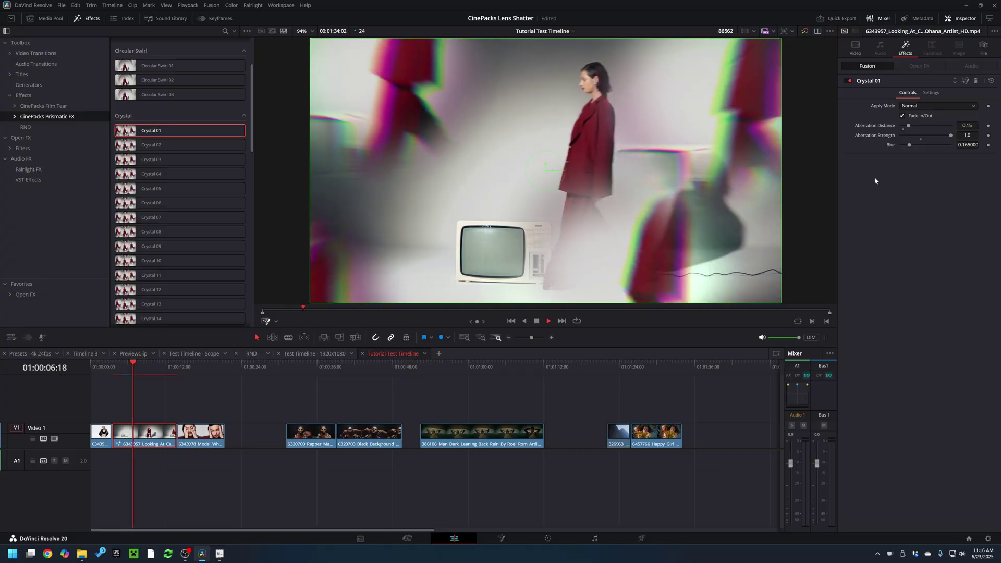
mouse_move(909, 144)
mouse_down()
mouse_move(929, 147)
mouse_move(909, 149)
mouse_up()
key(space)
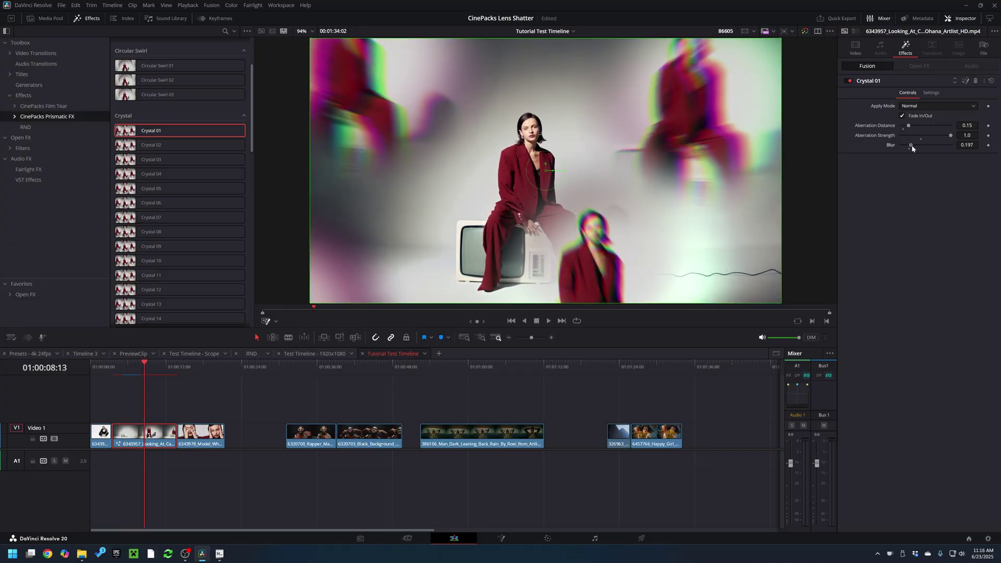
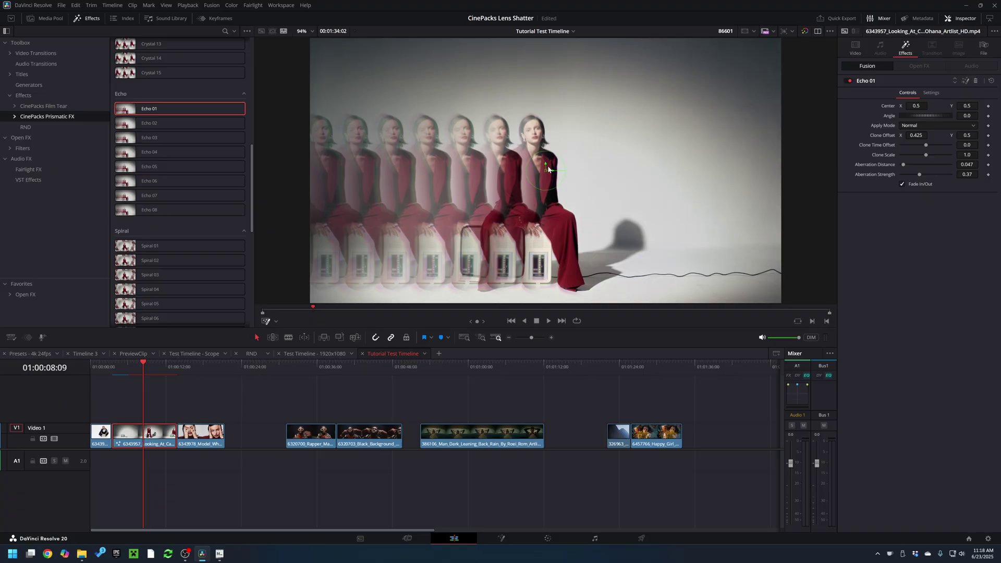
Move the Echo 01 center to about X 0.471, Y 0.575 on the seated model and try out its angle control
mouse_move(546, 174)
mouse_down()
mouse_move(548, 160)
mouse_move(510, 151)
mouse_move(405, 152)
mouse_move(367, 192)
mouse_move(413, 207)
mouse_move(459, 257)
mouse_move(458, 247)
mouse_move(481, 236)
mouse_move(599, 260)
mouse_move(767, 275)
mouse_move(599, 209)
mouse_move(534, 138)
mouse_move(532, 155)
mouse_up()
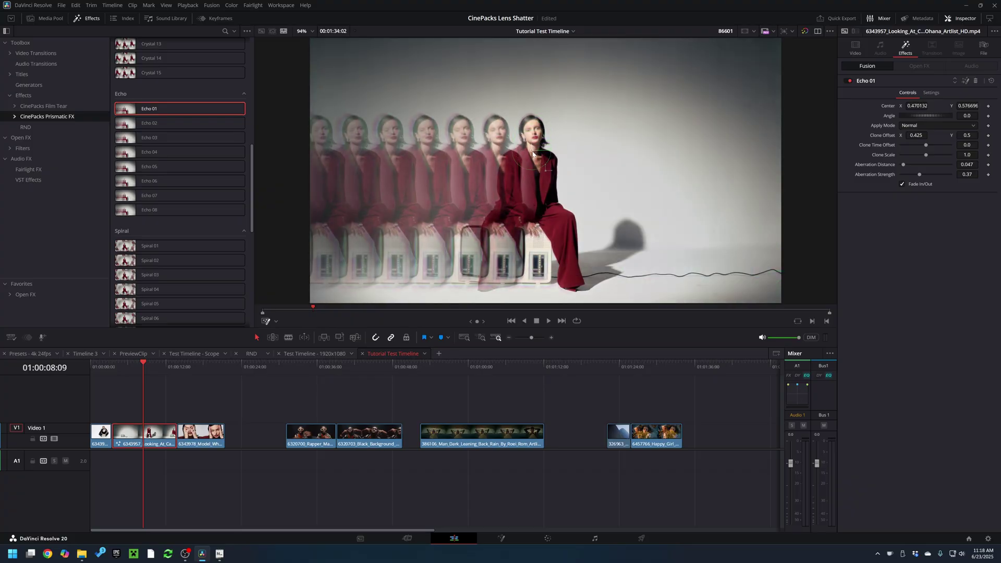
drag(917, 105, 921, 105)
drag(922, 119, 901, 118)
drag(532, 152, 532, 153)
Try the Color Burn apply mode on Echo 01 and undo it
click(907, 125)
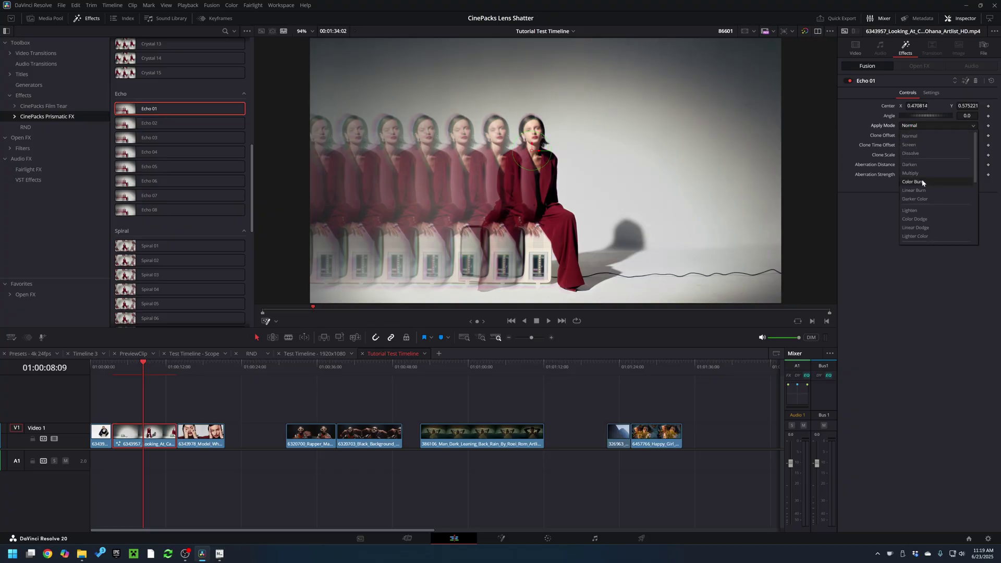
click(922, 183)
key(ctrl+z)
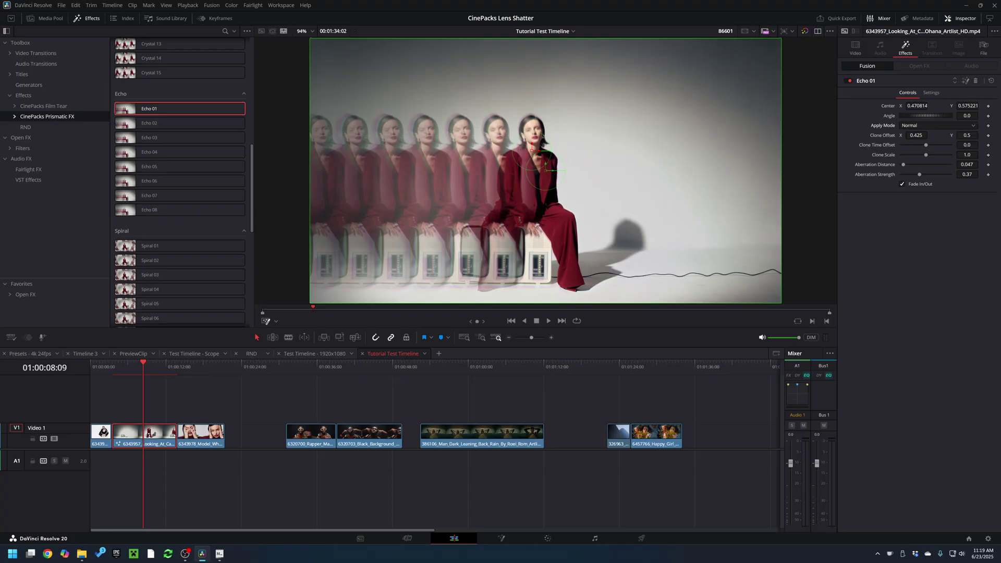
Try a shifted clone offset and a clone time offset of 3.33 on Echo 01, playing and scrubbing the clip to compare
mouse_move(916, 135)
mouse_down()
mouse_move(886, 135)
mouse_move(946, 135)
mouse_move(930, 135)
mouse_up()
drag(928, 147, 943, 147)
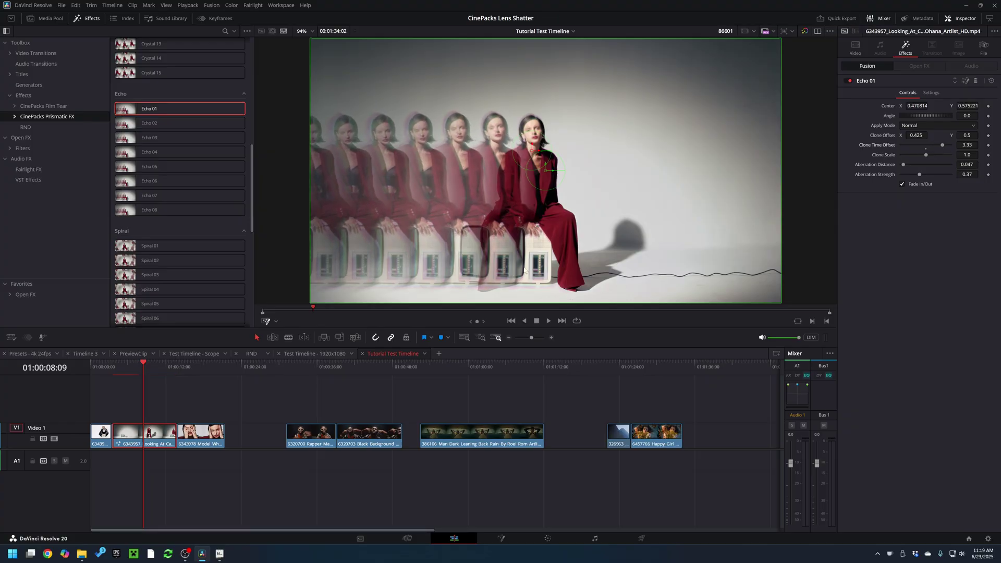
click(131, 367)
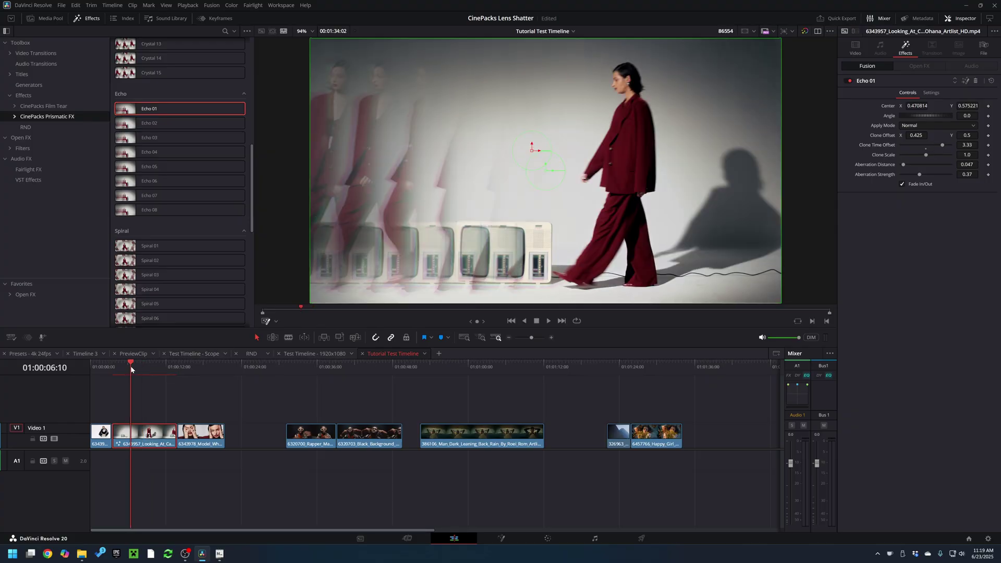
click(120, 368)
key(space)
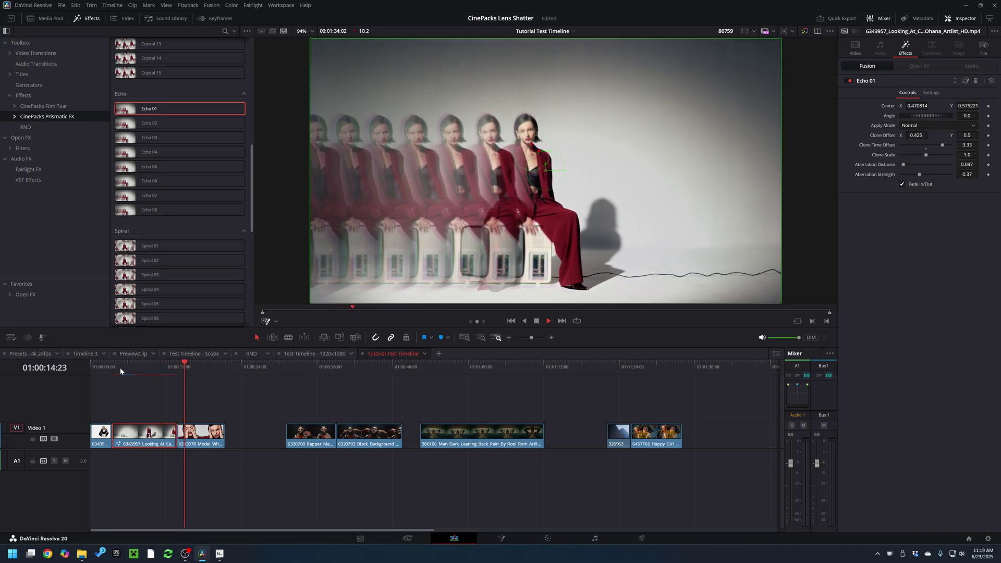
drag(121, 368, 130, 372)
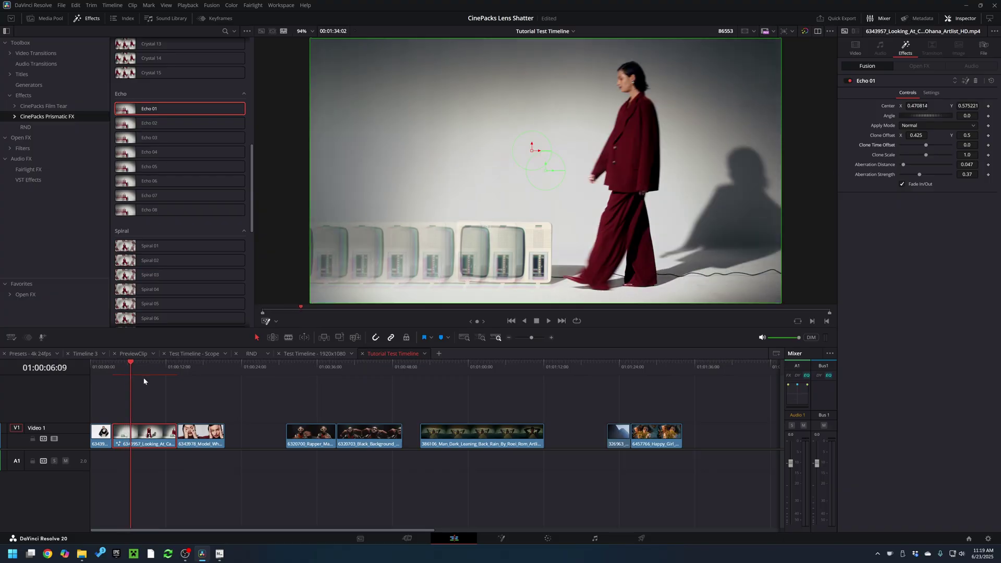
Set Echo 01's clone scale to 1.19 with the model seated in view and play part of the clip
click(158, 366)
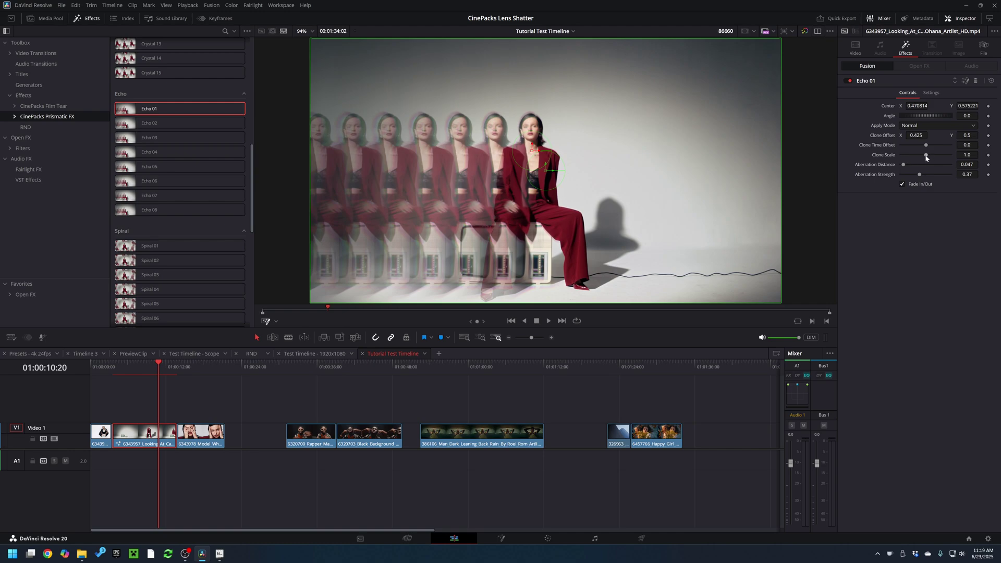
drag(927, 157, 927, 157)
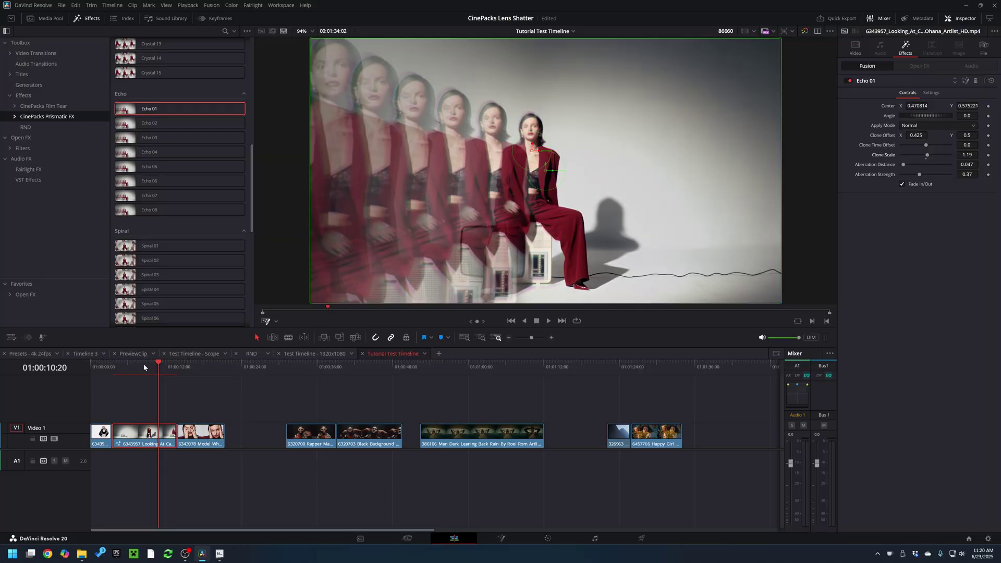
key(/)
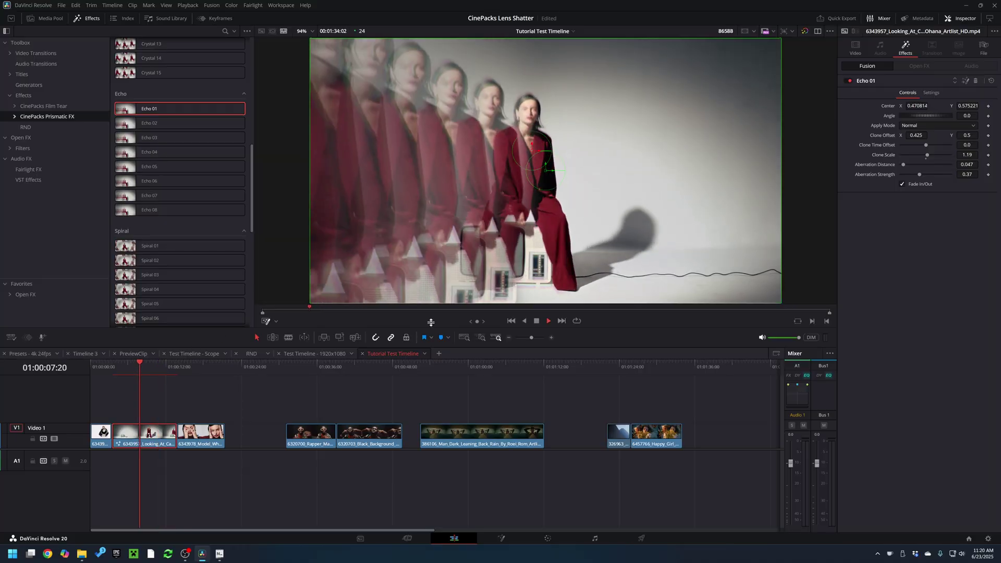
key(space)
Set Echo 01's aberration distance to 0.173 and strength to 0.465, turn off Fade In/Out, and play the clip from its start
drag(902, 164, 918, 184)
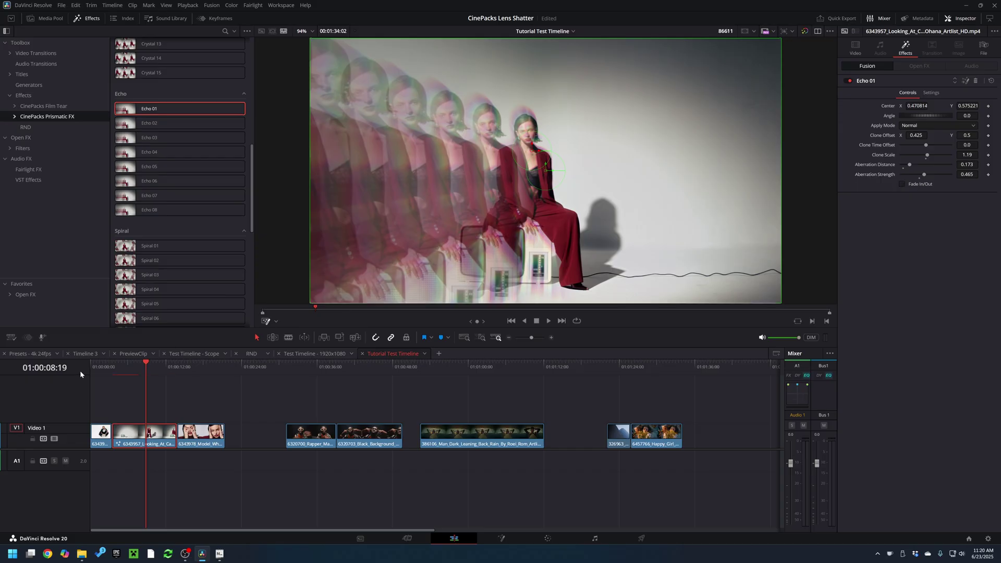
click(114, 366)
key(space)
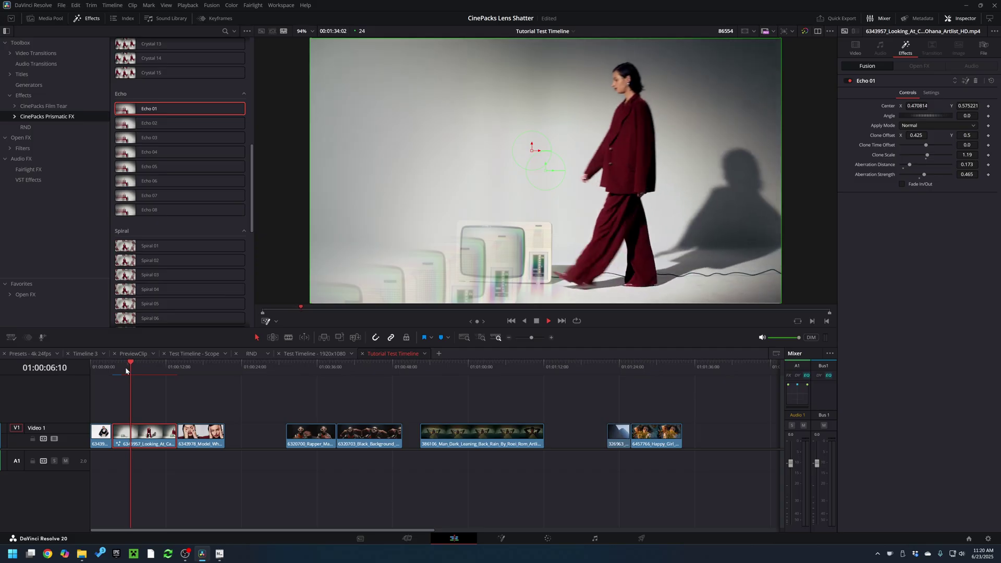
Remove Echo 01, preview the Crystal and Spiral effects in the library, and apply Spiral 11 to the 6343957_Looking_At clip
scroll(156, 172, down, 3)
mouse_move(156, 160)
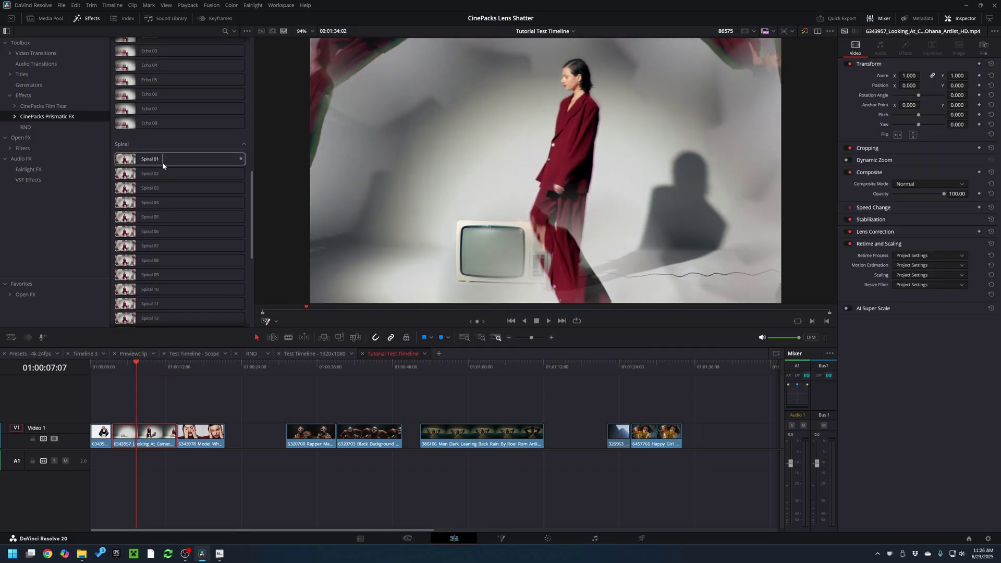
scroll(163, 181, up, 5)
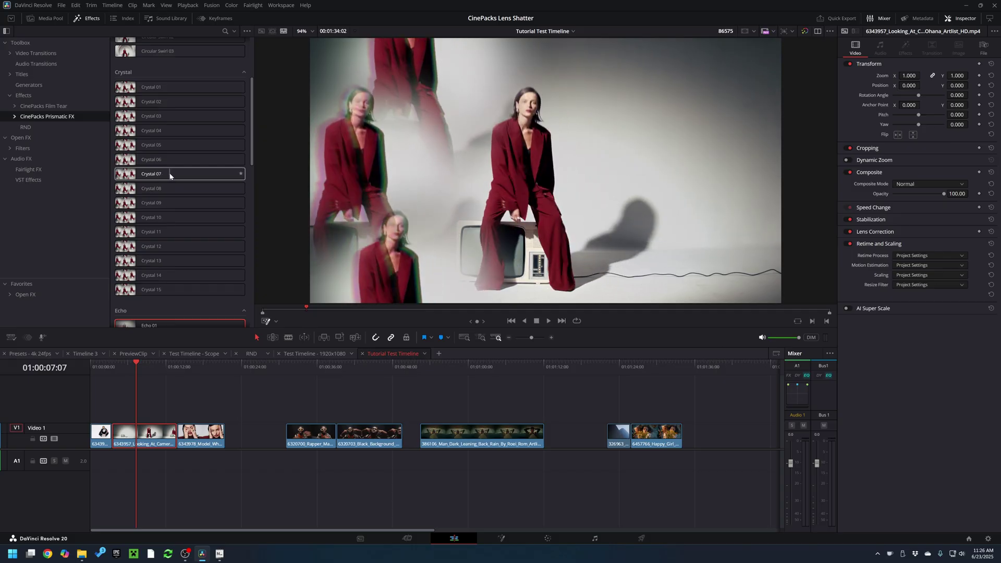
scroll(172, 176, down, 5)
scroll(152, 247, down, 2)
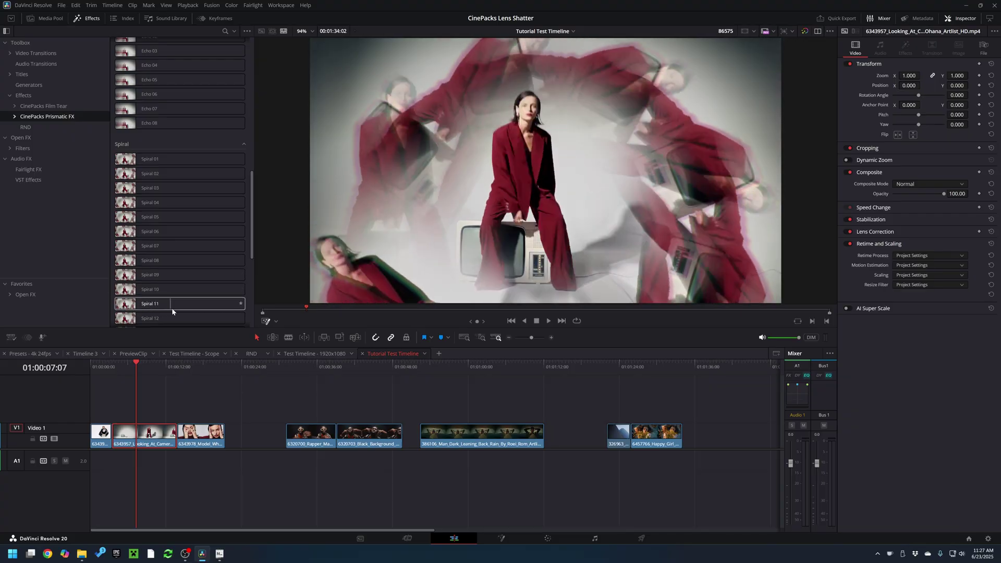
drag(156, 305, 156, 443)
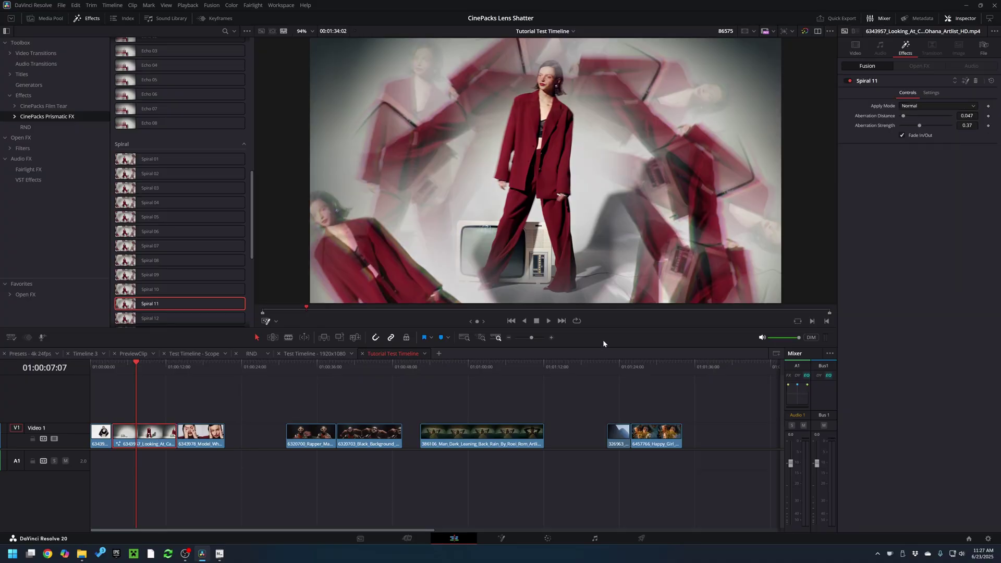
Set Spiral 11's apply mode to Screen, aberration distance to 0.236 and aberration strength to 0.15
click(920, 105)
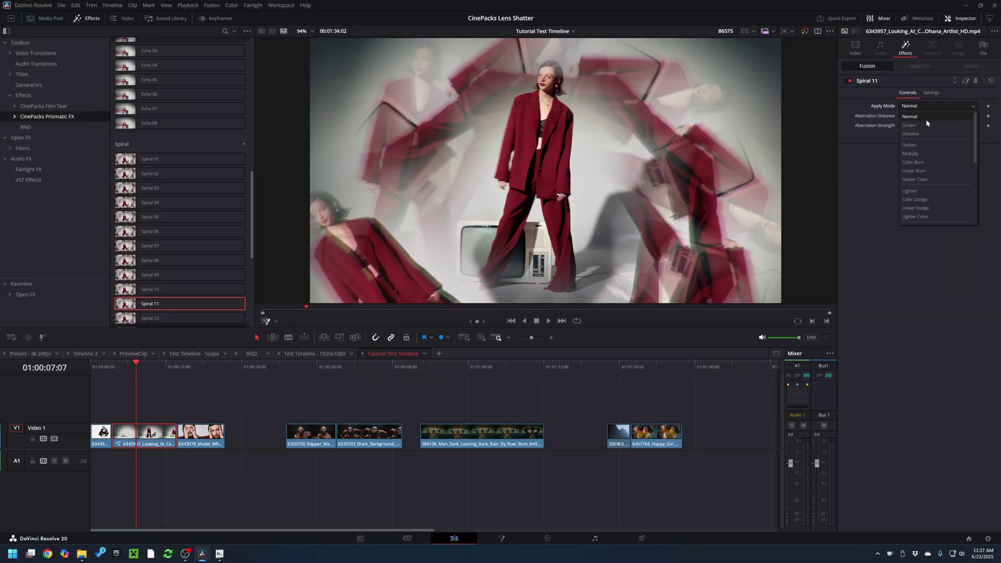
click(924, 126)
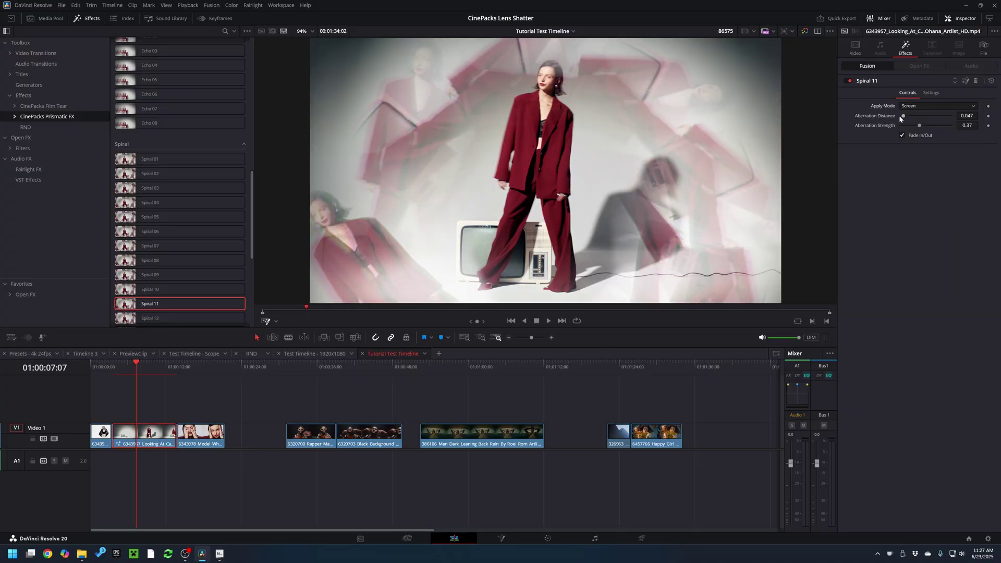
drag(908, 117, 913, 128)
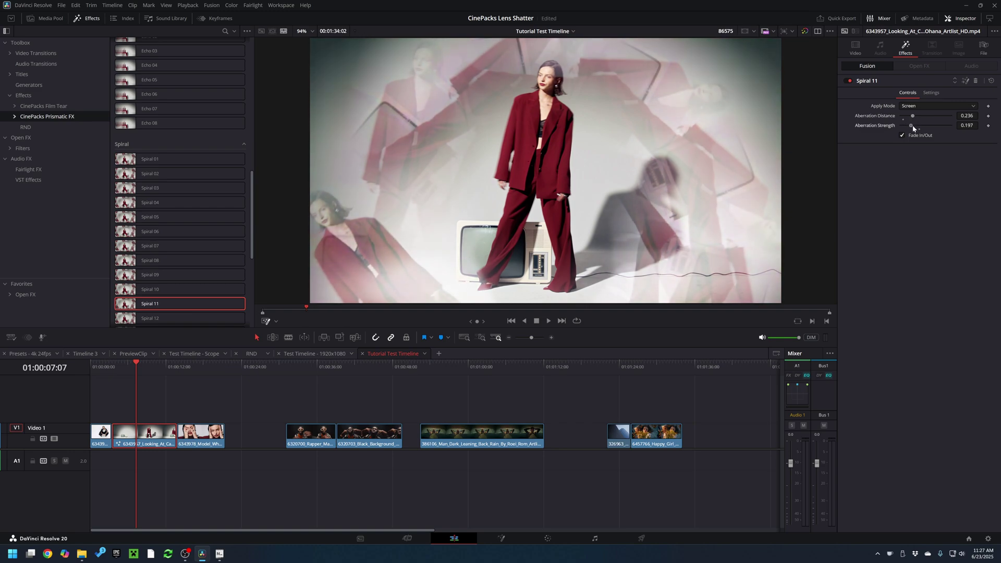
Remove Spiral 11 from the 6343957_Looking_At clip and apply Split Crystal 05 in its place
scroll(195, 251, down, 5)
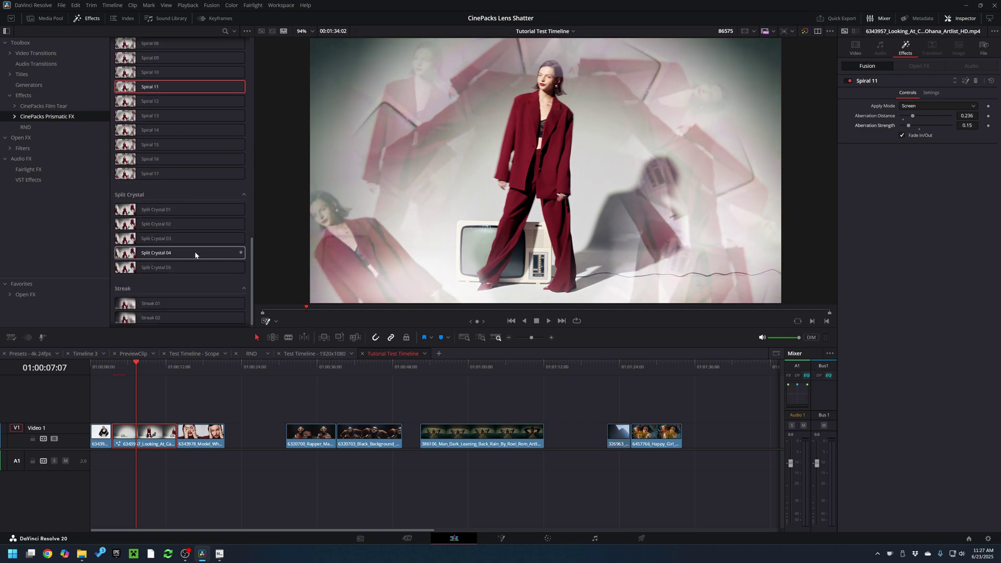
key(ctrl+z)
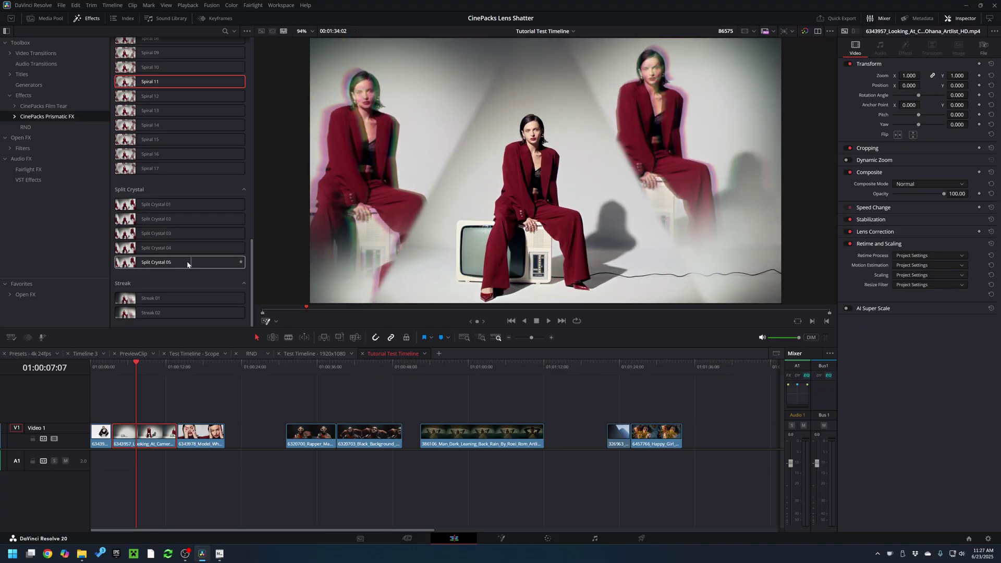
drag(185, 262, 154, 434)
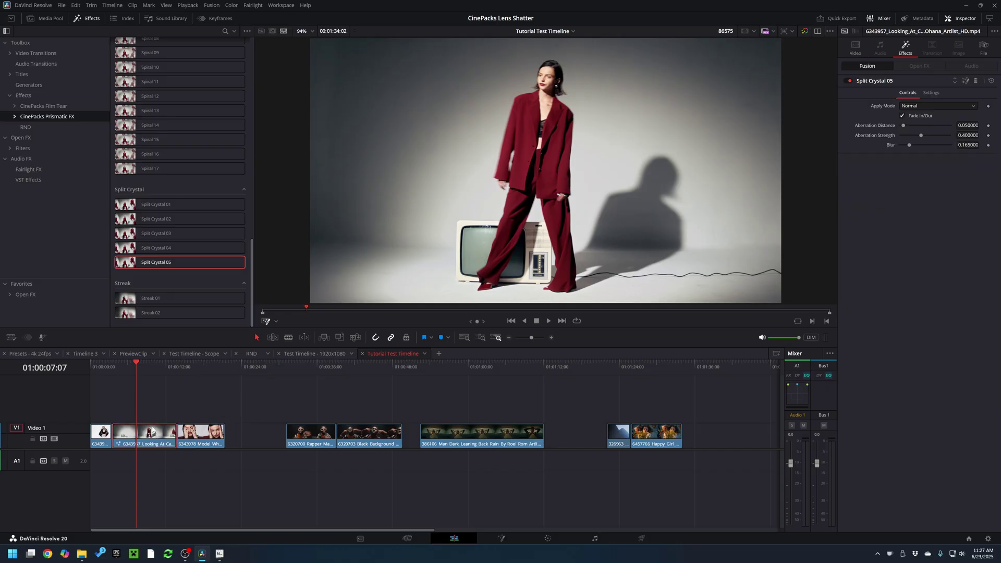
Scrub through Split Crystal 05 on the 6343957_Looking_At clip, replace it with Streak 01 and scrub through the new effect
drag(130, 369, 153, 370)
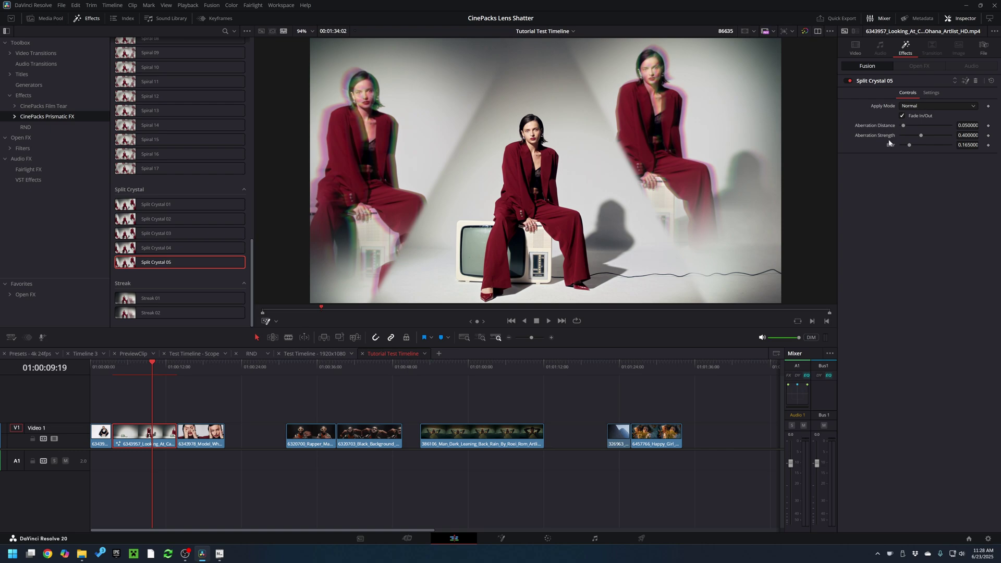
key(ctrl+z)
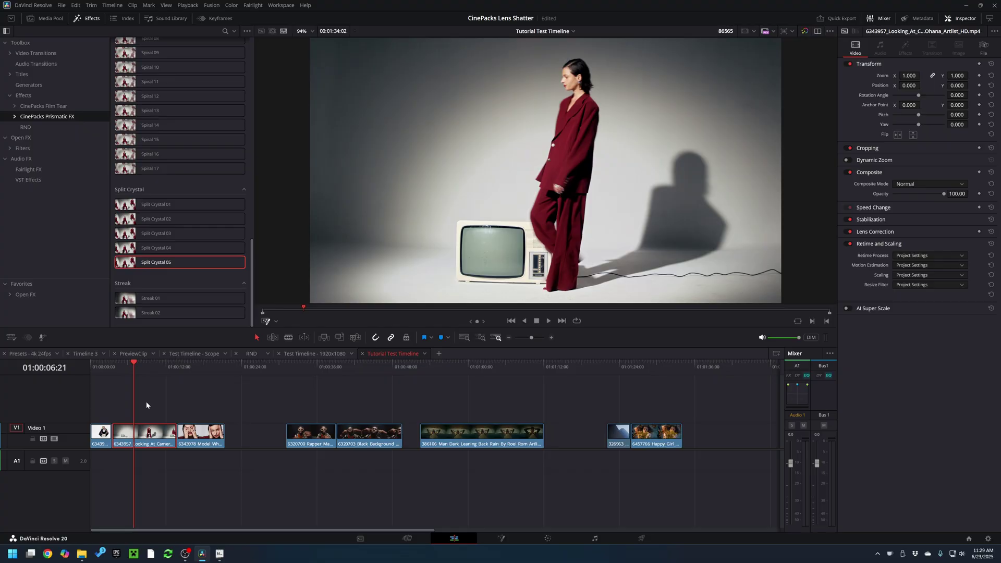
mouse_move(151, 298)
mouse_down()
mouse_move(168, 345)
mouse_move(149, 435)
mouse_up()
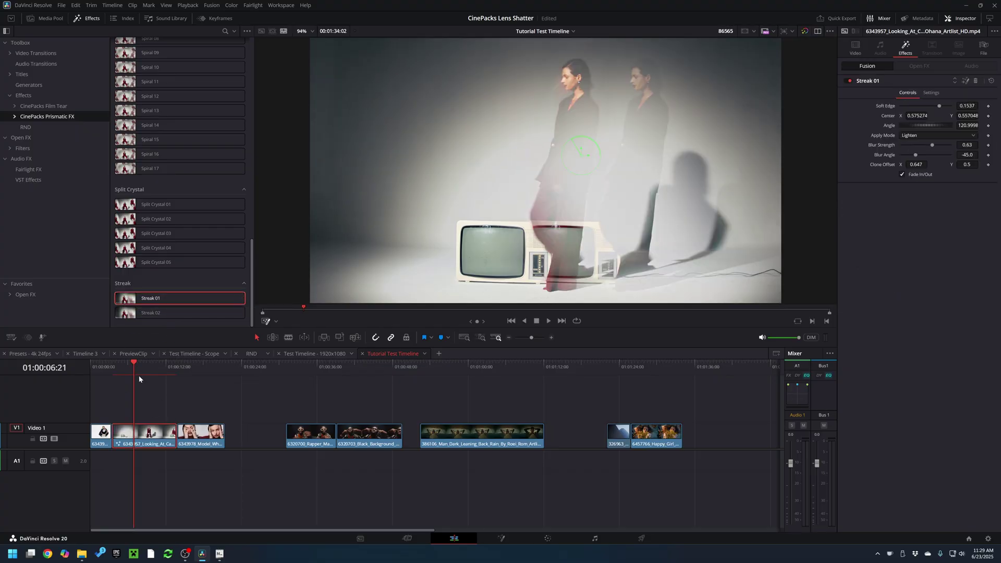
drag(134, 366, 152, 367)
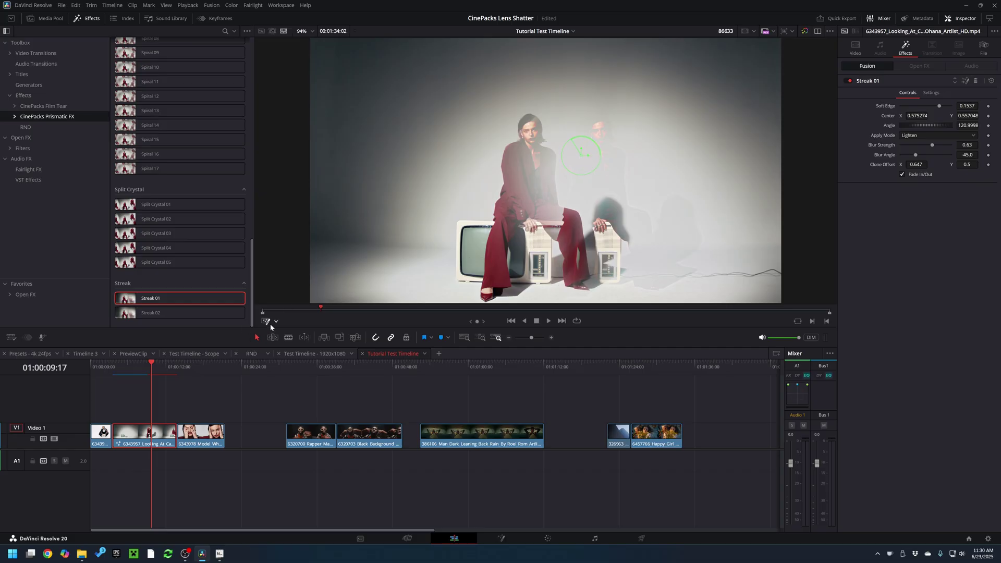
Move Streak 01's center to about X 0.645, Y 0.502, rotate its angle to about 93.28 and set the soft edge to 0.1165
mouse_move(581, 156)
mouse_down()
mouse_move(487, 180)
mouse_move(402, 219)
mouse_move(686, 141)
mouse_move(588, 164)
mouse_move(645, 142)
mouse_move(539, 191)
mouse_move(611, 158)
mouse_up()
drag(585, 164, 597, 151)
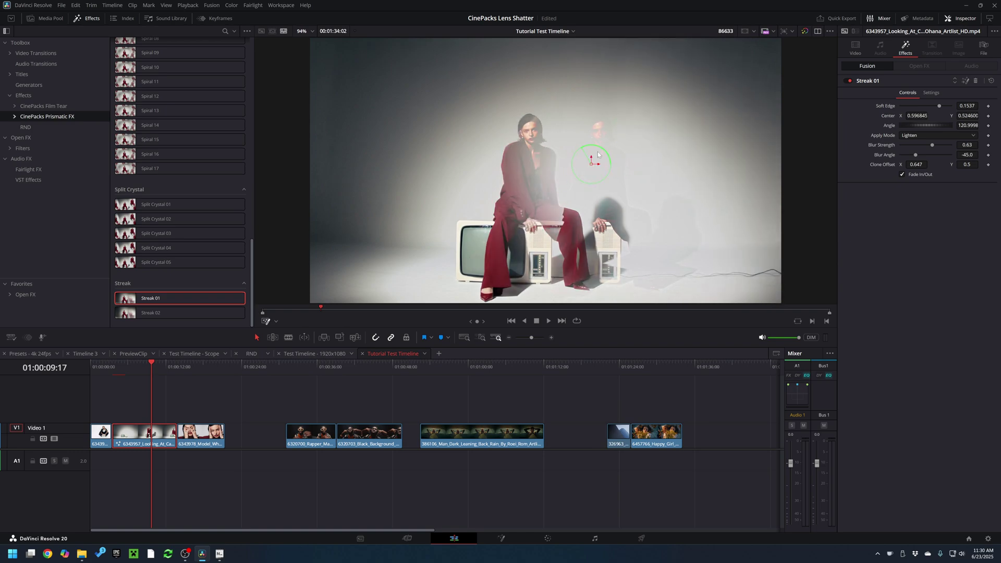
drag(939, 106, 886, 110)
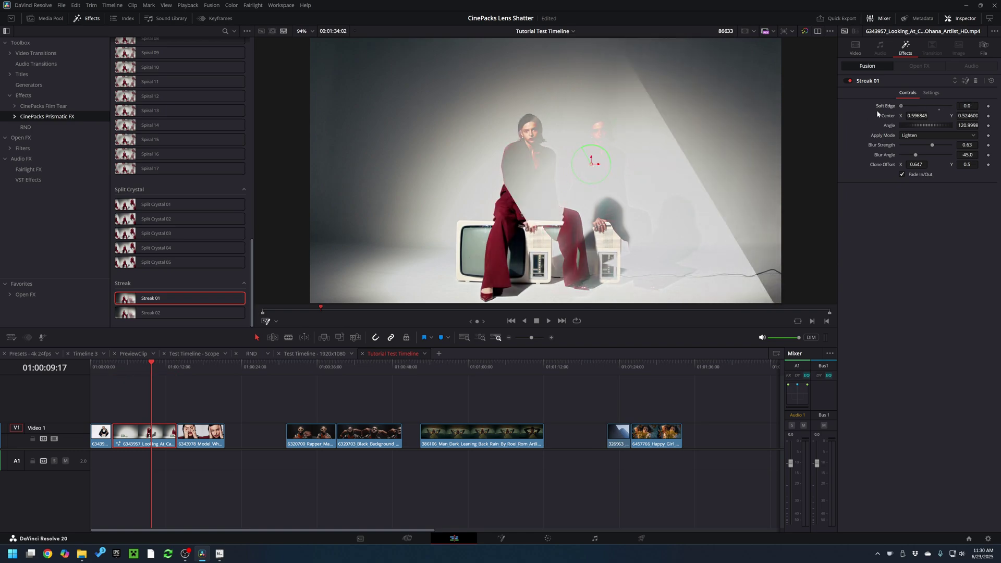
mouse_move(590, 165)
mouse_down()
mouse_move(523, 201)
mouse_move(639, 146)
mouse_move(572, 185)
mouse_move(598, 155)
mouse_move(590, 171)
mouse_move(613, 175)
mouse_move(766, 148)
mouse_move(596, 173)
mouse_move(614, 174)
mouse_up()
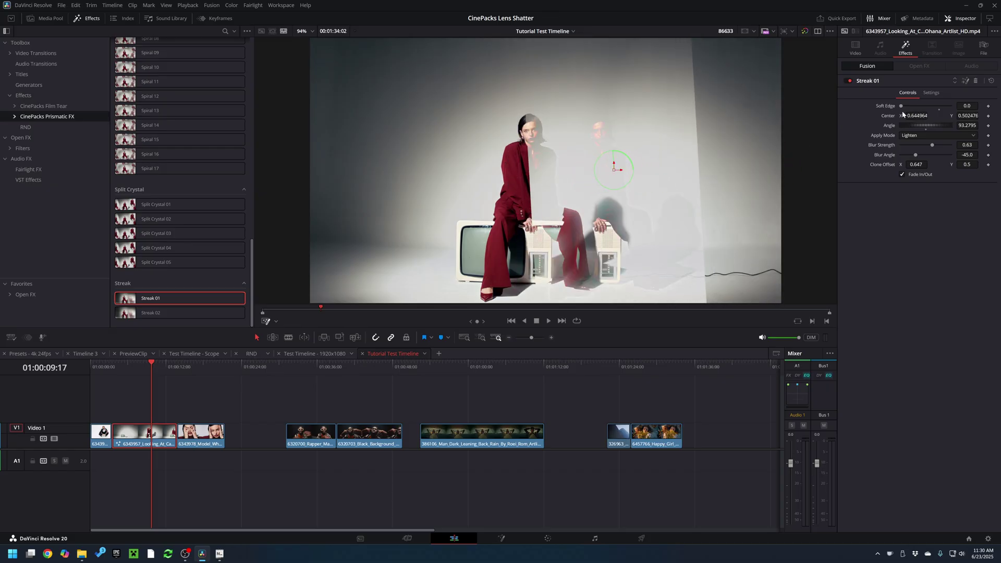
drag(901, 107, 930, 108)
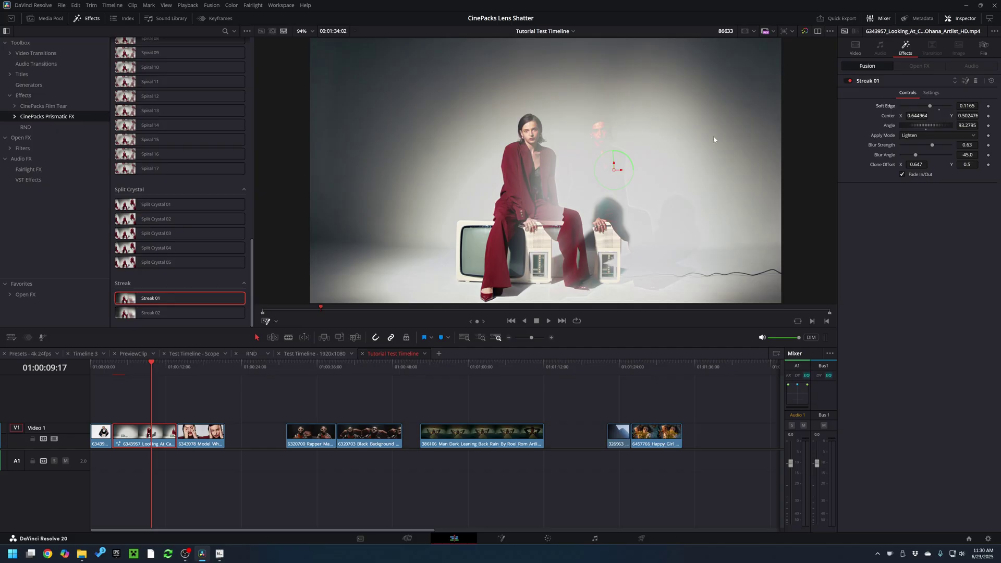
Set Streak 01's apply mode to Darker Color and move its center to about X 0.549, Y 0.314
click(910, 137)
click(922, 211)
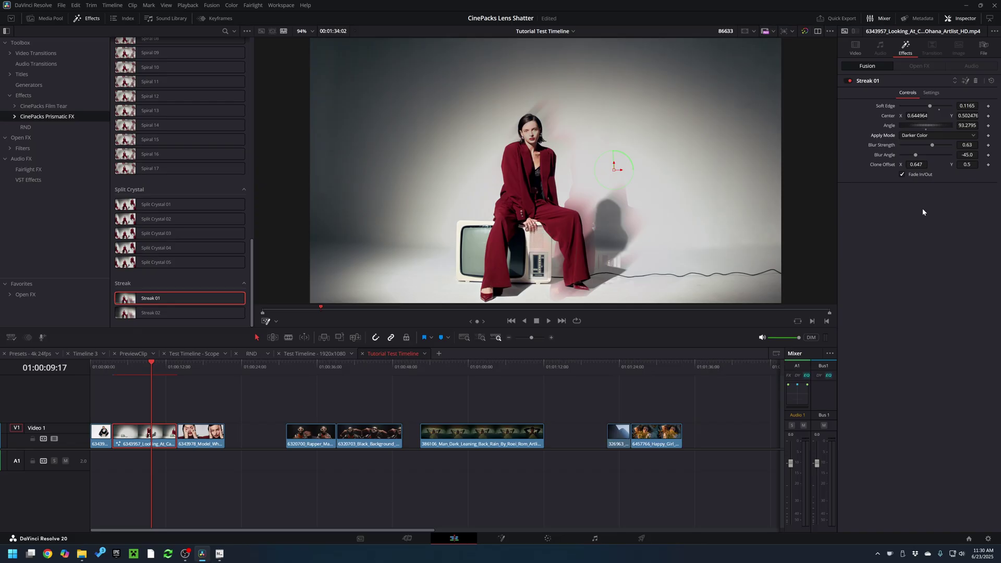
click(925, 137)
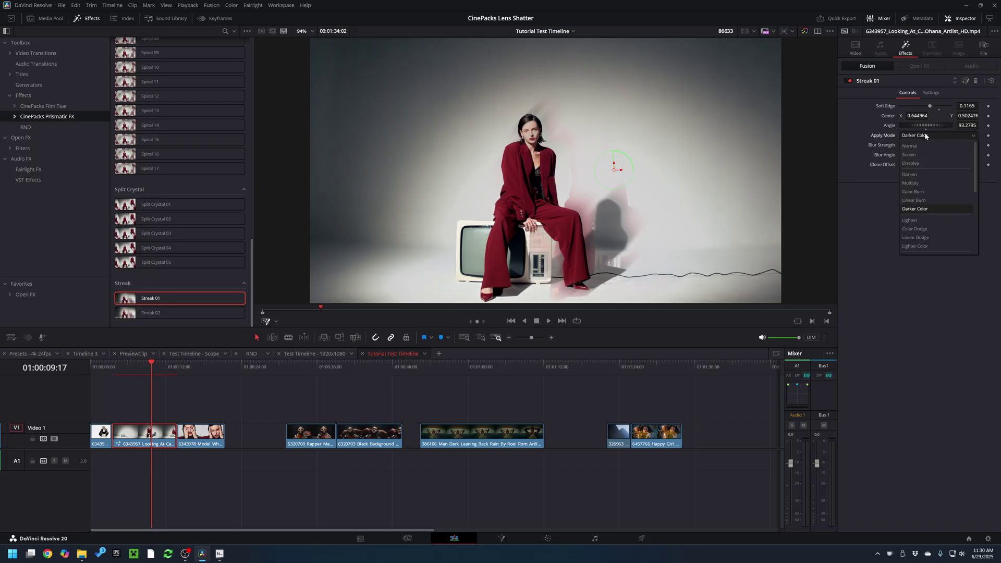
click(863, 251)
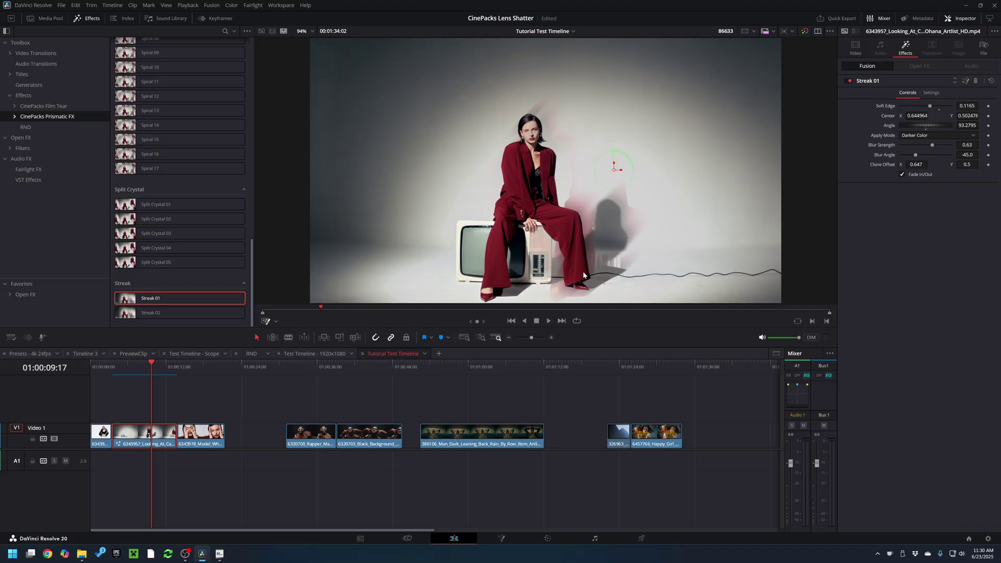
mouse_move(615, 169)
mouse_down()
mouse_move(649, 161)
mouse_move(543, 220)
mouse_move(569, 222)
mouse_up()
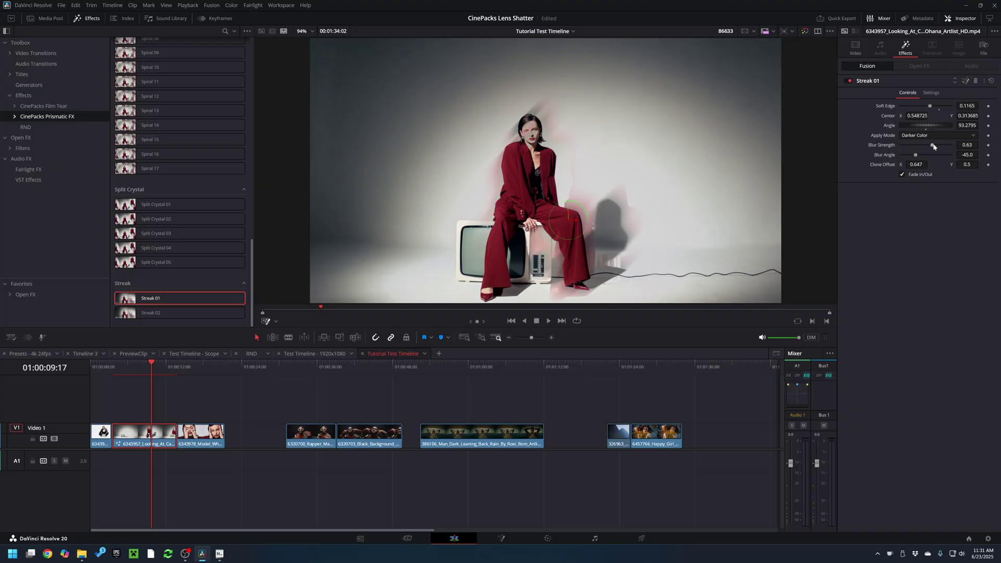
Set Streak 01's blur strength to 0.906, blur angle to -42.5 and clone offset X to 0.629, and play the clip from its start
mouse_move(932, 146)
mouse_down()
mouse_move(954, 148)
mouse_move(893, 164)
mouse_move(911, 164)
mouse_up()
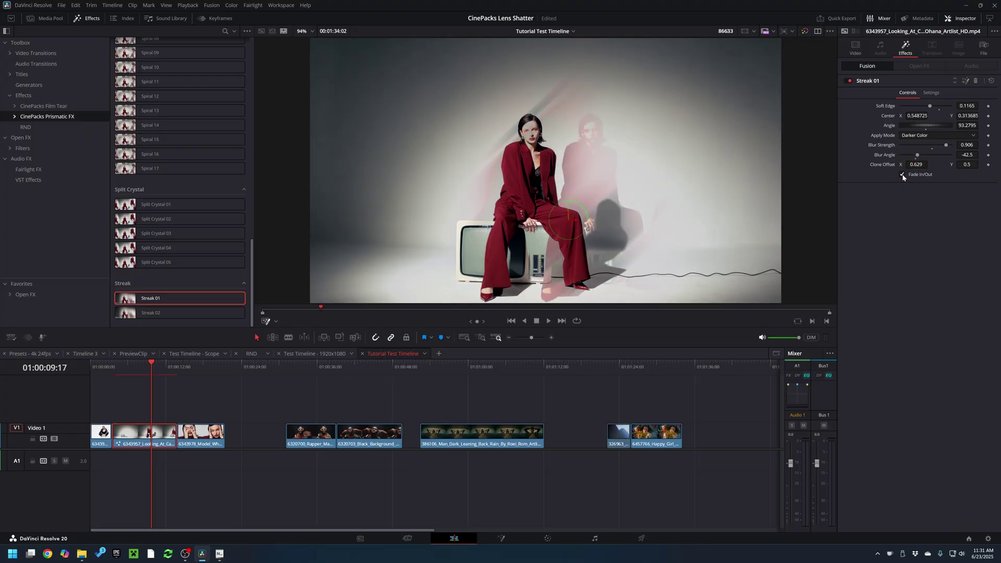
click(114, 370)
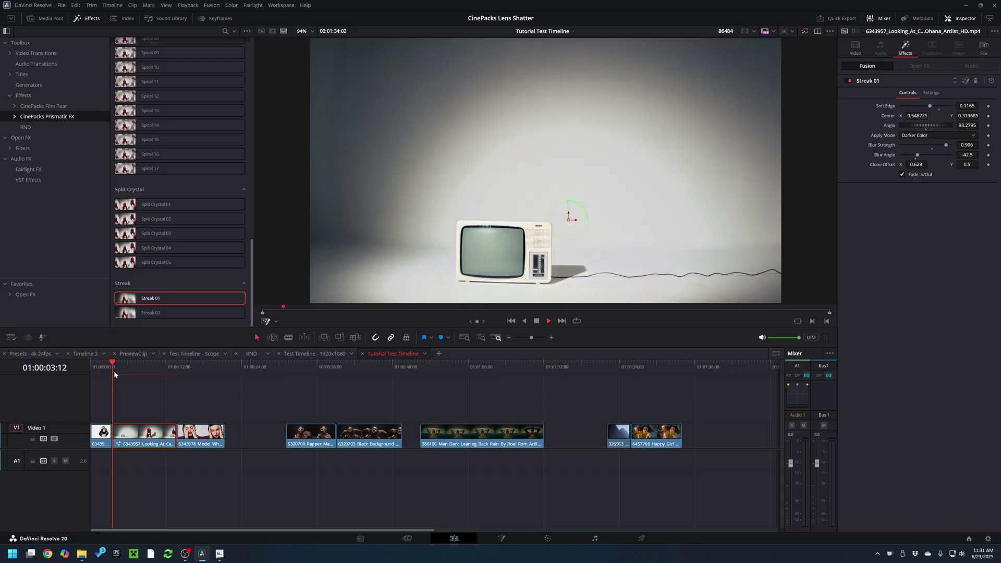
key(space)
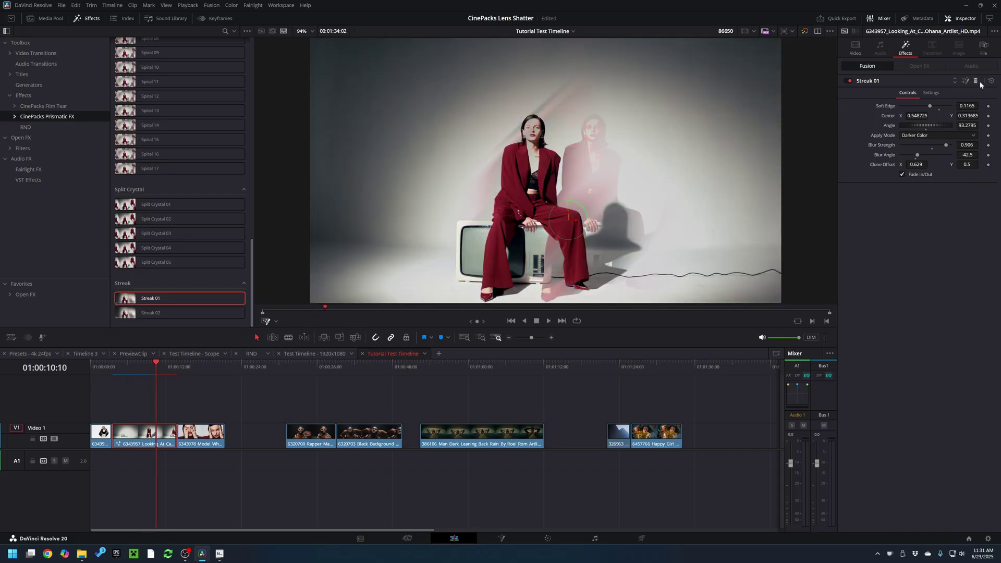
Replace Streak 01 with Streak 02 on the 6343957_Looking_At clip and move its center to about X 0.463, Y 0.523
click(975, 81)
mouse_move(152, 312)
mouse_down()
mouse_move(161, 445)
mouse_move(144, 434)
mouse_up()
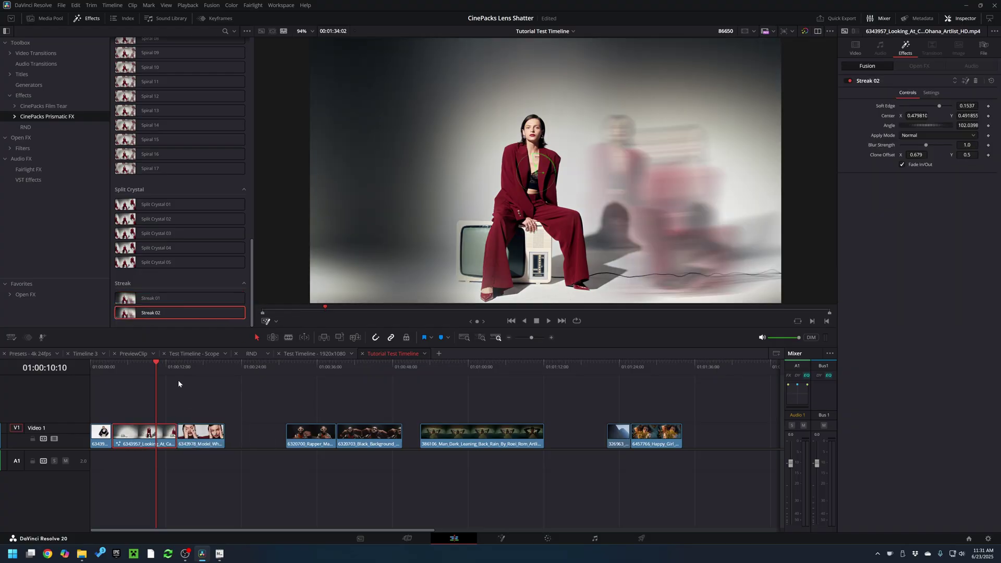
mouse_move(538, 176)
mouse_down()
mouse_move(539, 205)
mouse_move(511, 182)
mouse_move(478, 210)
mouse_move(548, 203)
mouse_move(528, 166)
mouse_up()
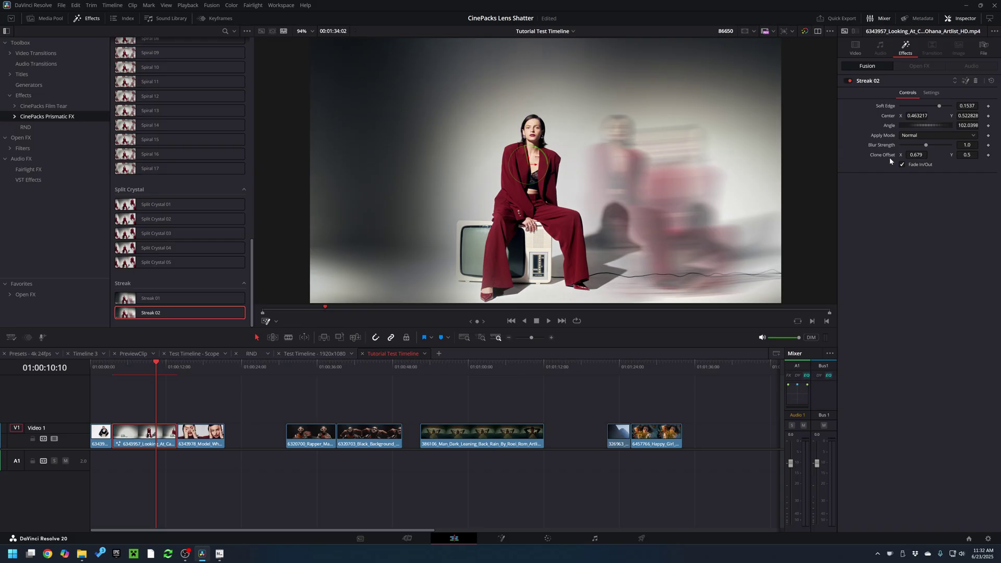
Set Streak 02's center to about X 0.45, Y 0.483, angle 99.4, blur strength 1.244, clone offset X 0.909 and soft edge 0.1008
drag(937, 107, 900, 106)
mouse_move(529, 165)
mouse_down()
mouse_move(533, 176)
mouse_move(522, 179)
mouse_up()
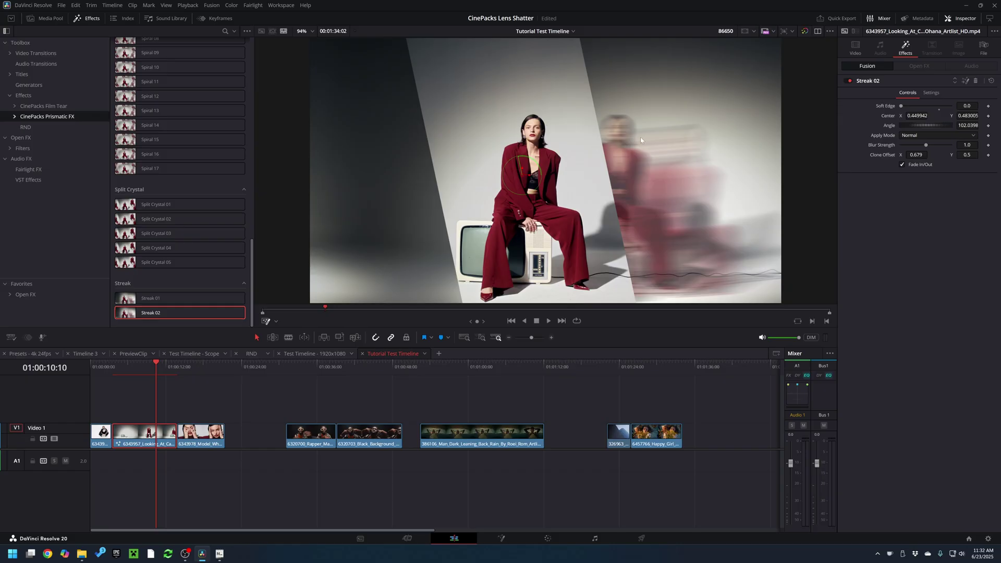
mouse_move(928, 149)
mouse_down()
mouse_move(893, 154)
mouse_move(930, 147)
mouse_move(927, 126)
mouse_up()
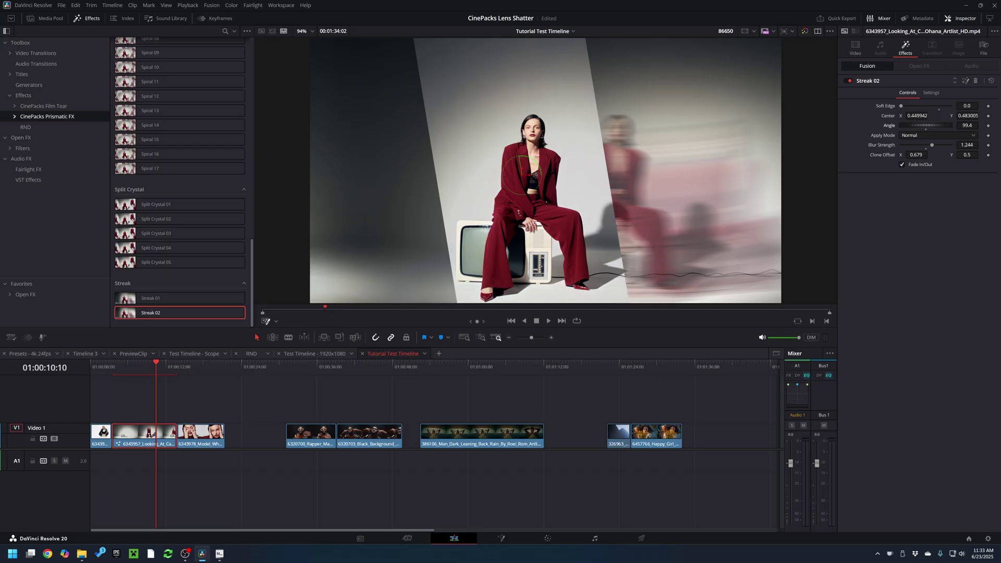
drag(915, 155, 953, 155)
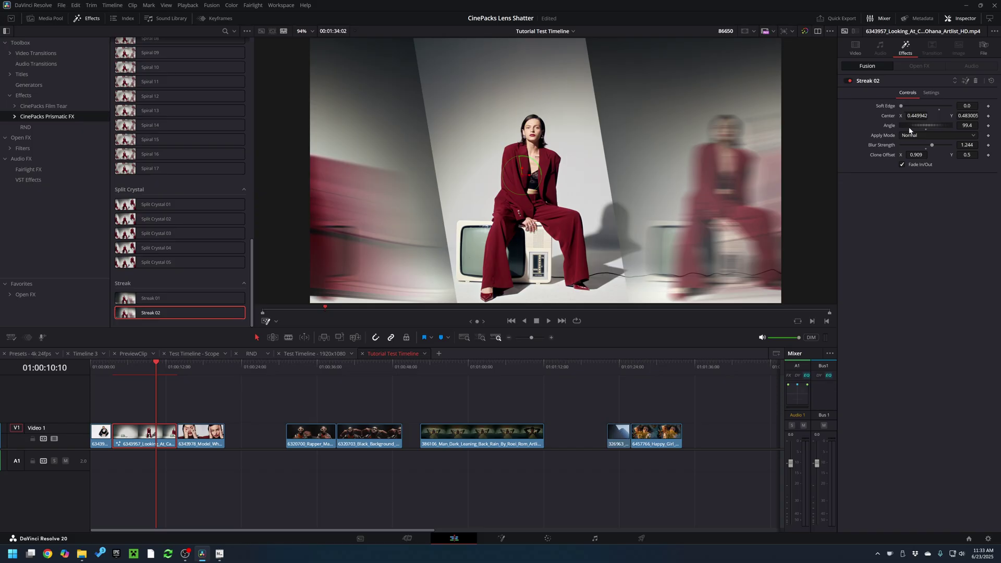
drag(901, 106, 927, 110)
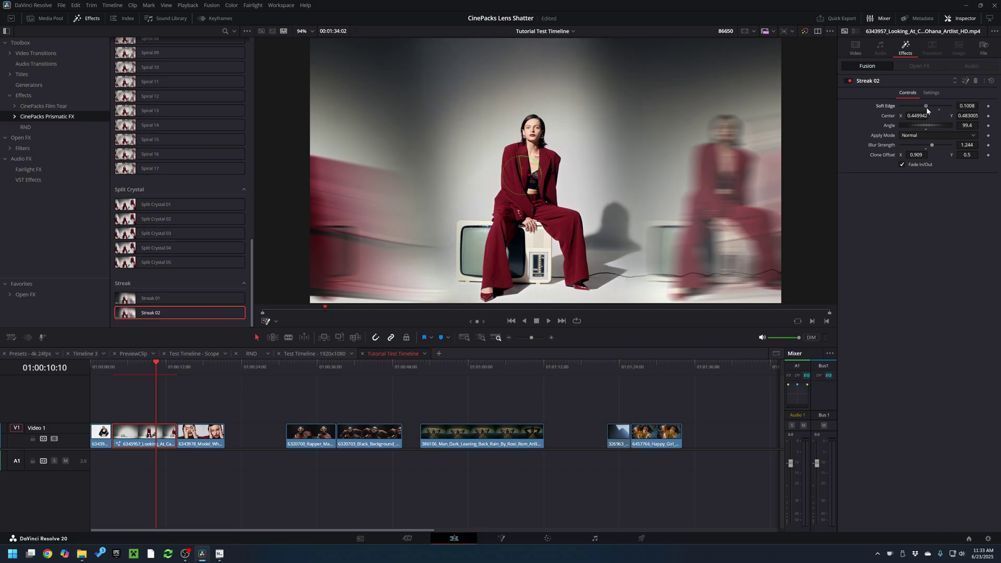
Play the clip with Streak 02 and browse the Prismatic FX library back to the Center Blur category
click(129, 366)
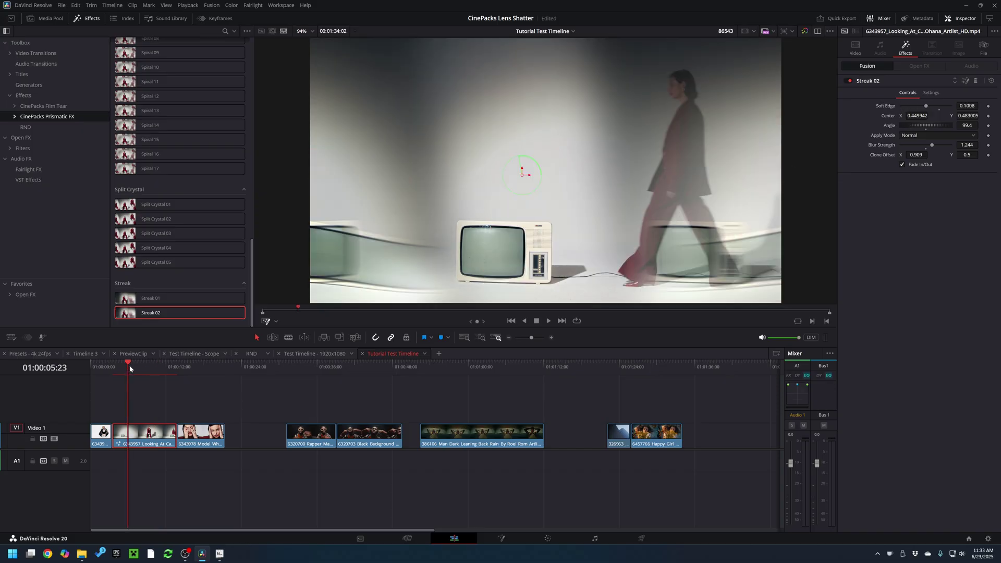
key(space)
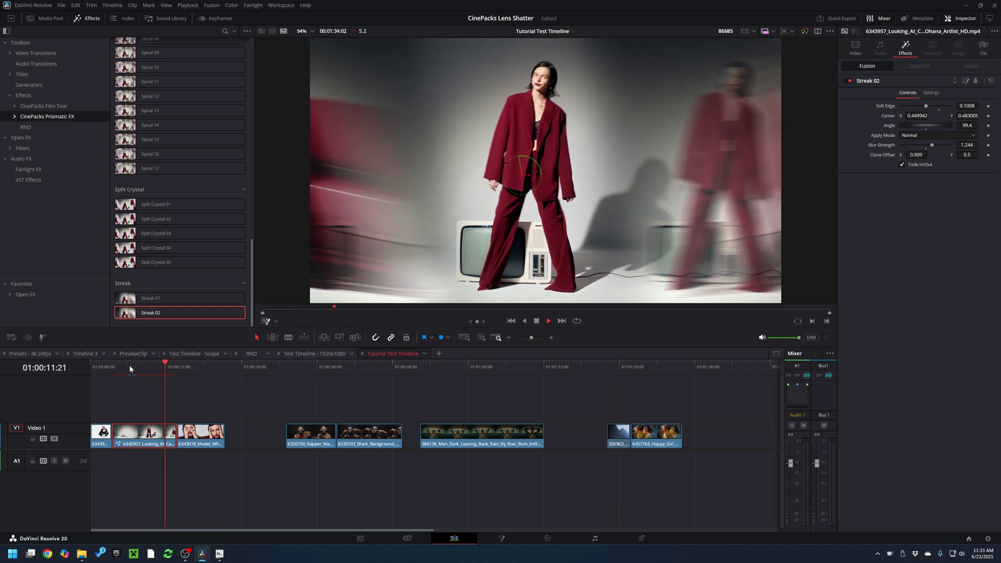
key(space)
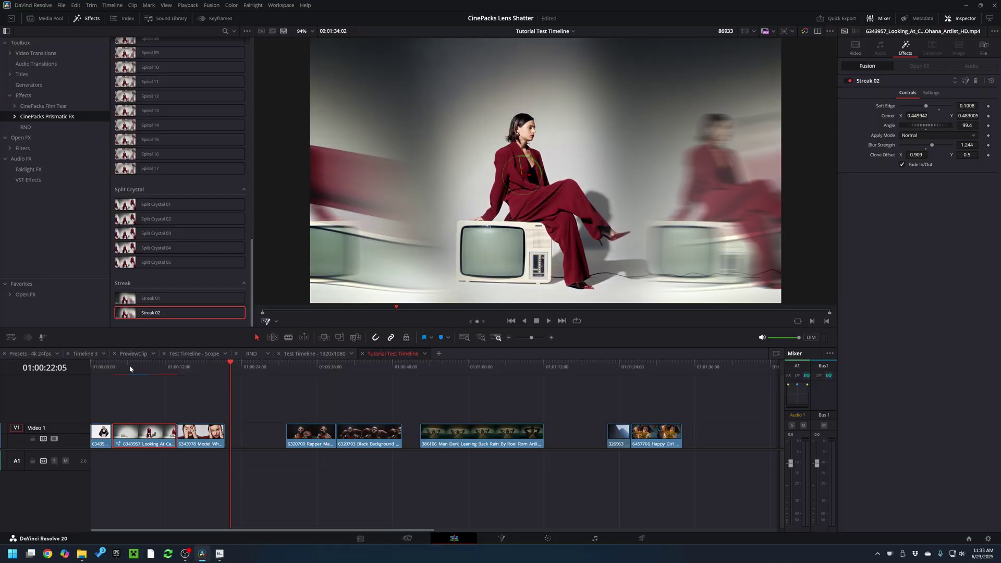
scroll(180, 242, up, 10)
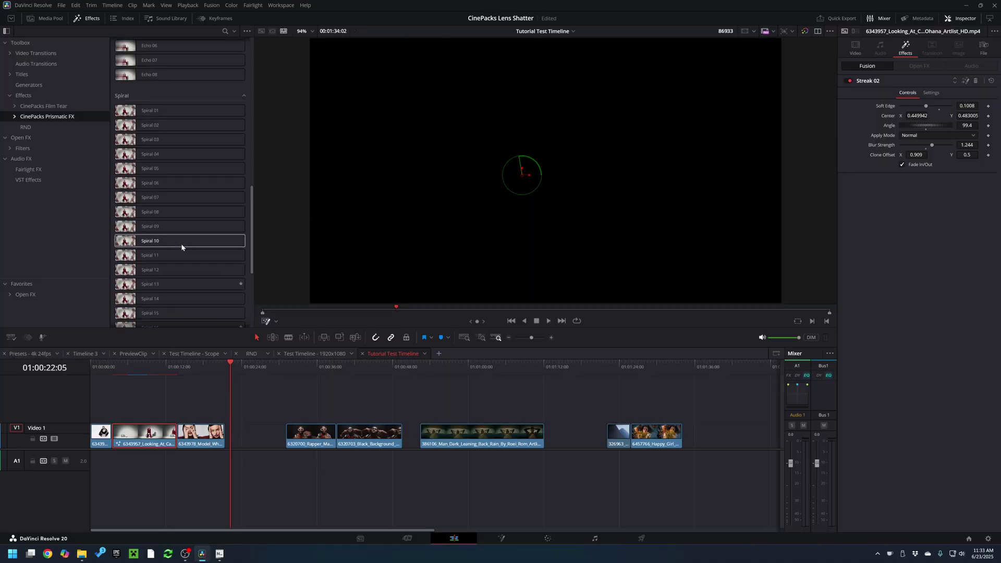
scroll(232, 152, down, 10)
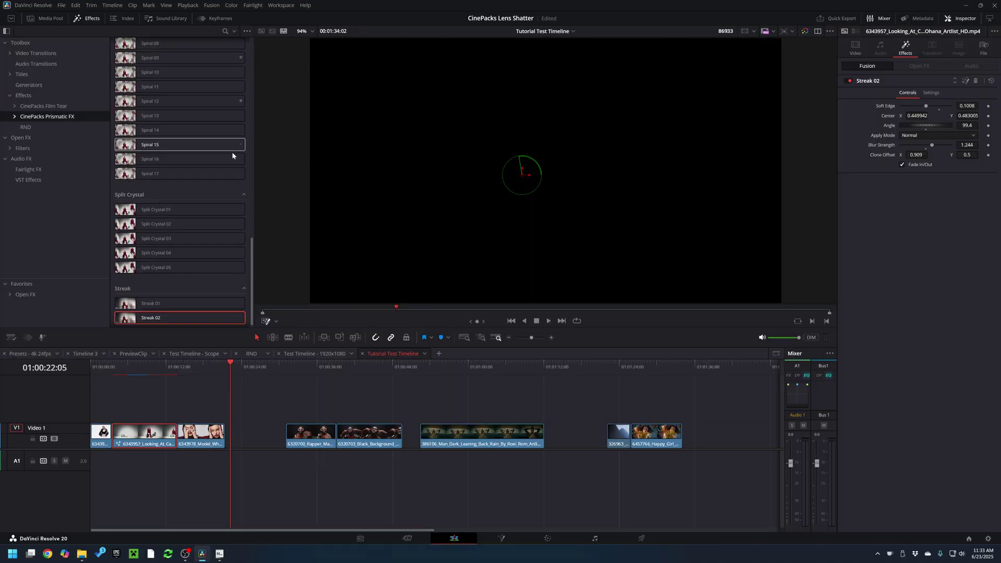
drag(253, 257, 246, 52)
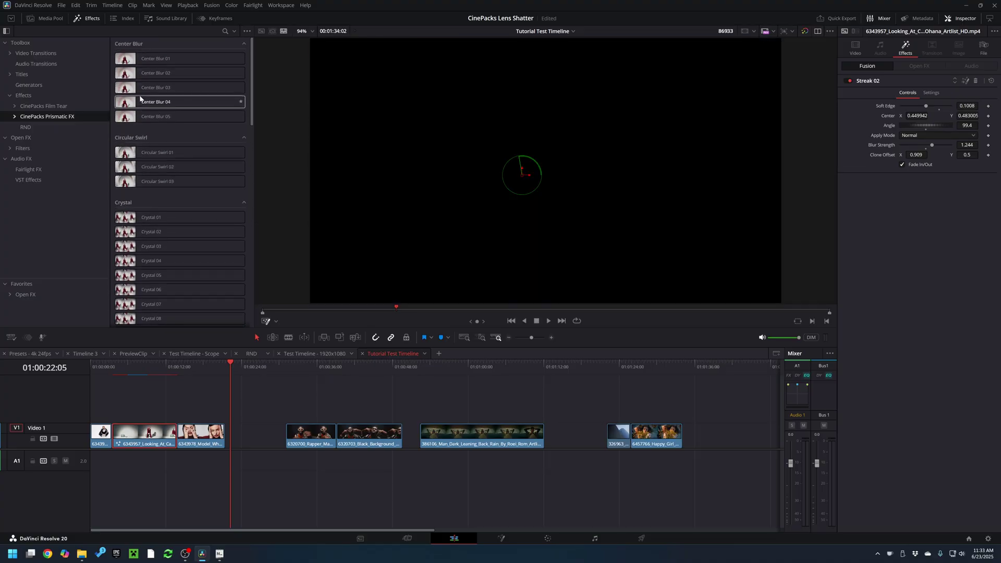
Remove Streak 02 from the 6343957_Looking_At clip and apply Crystal 05 in its place
drag(155, 364, 143, 366)
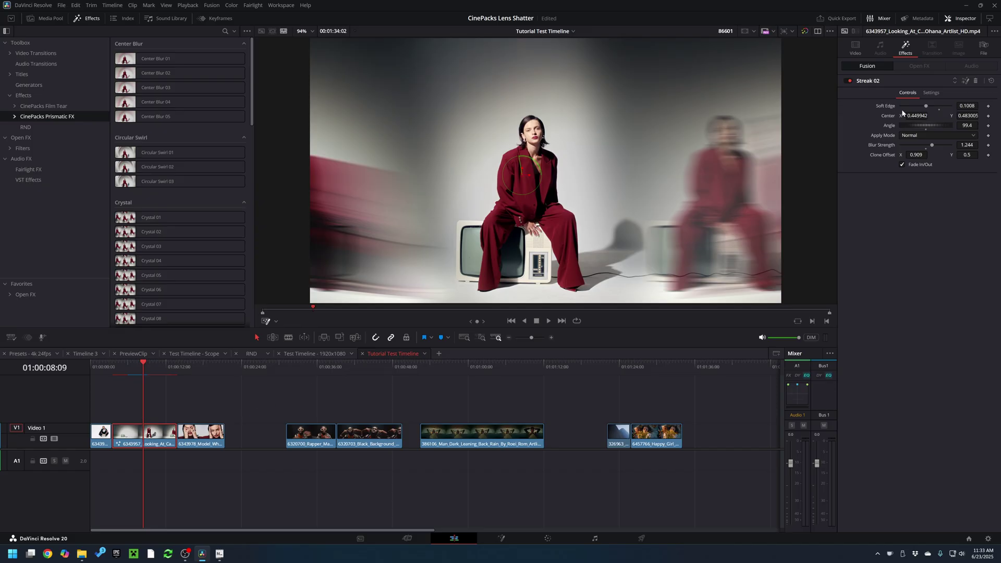
click(976, 82)
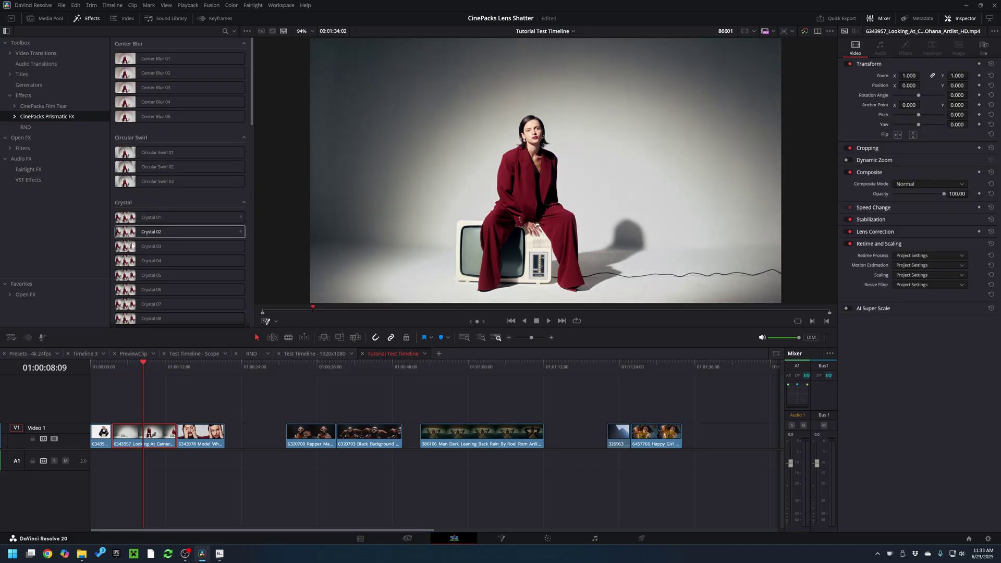
scroll(128, 248, down, 2)
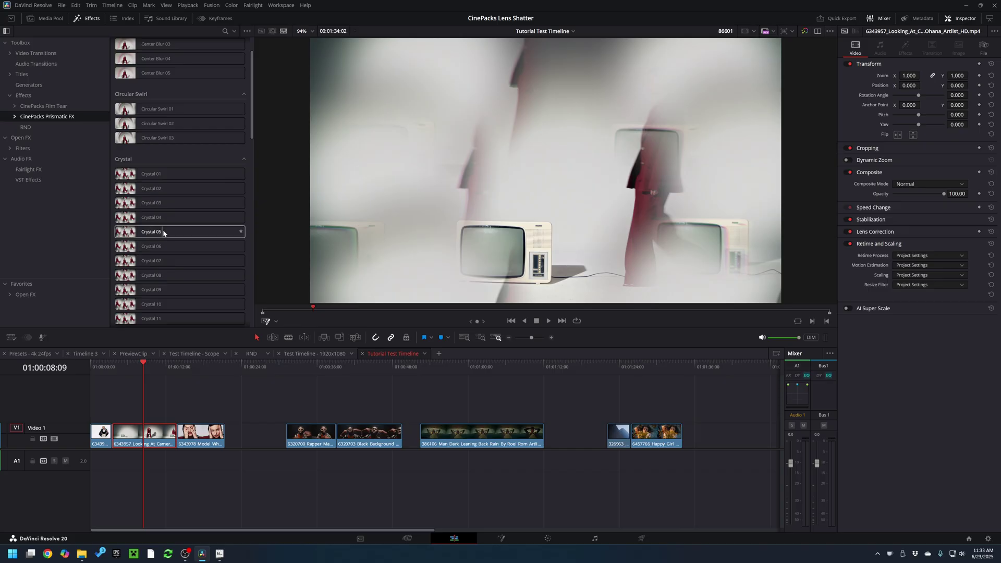
drag(164, 232, 140, 435)
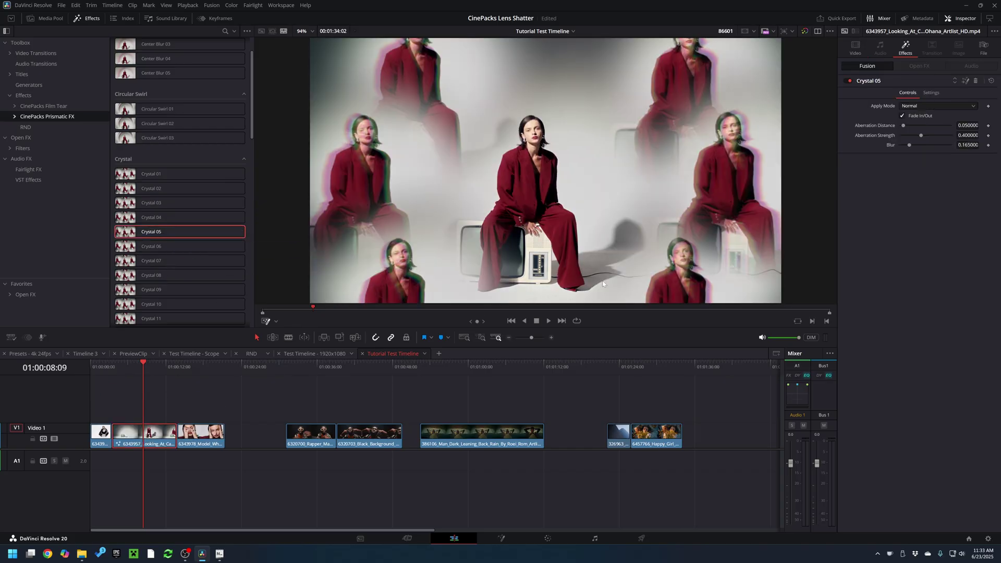
Open Crystal 05 in the Fusion page and expand MacroTool1 to examine the nodes inside it
click(965, 81)
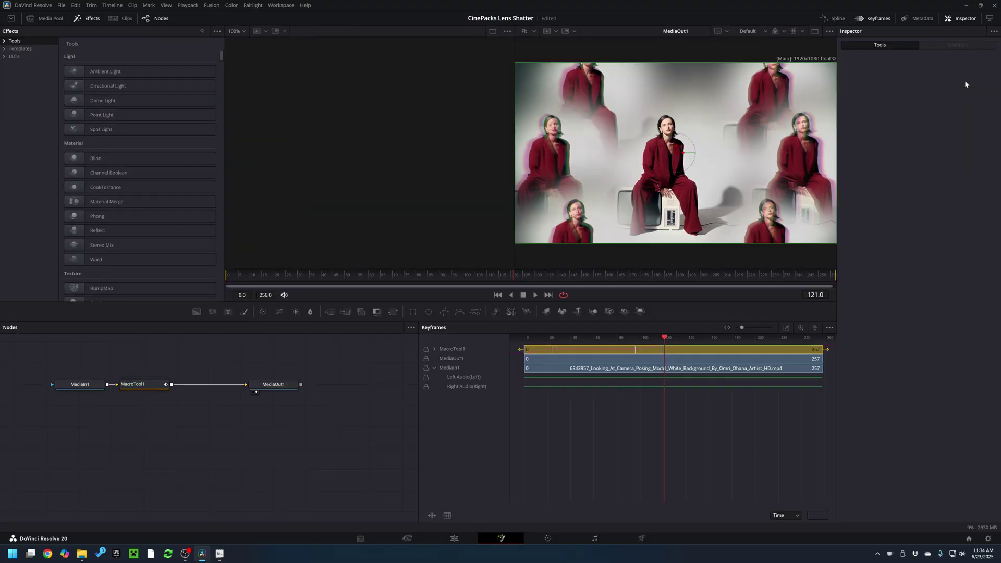
scroll(236, 421, down, 5)
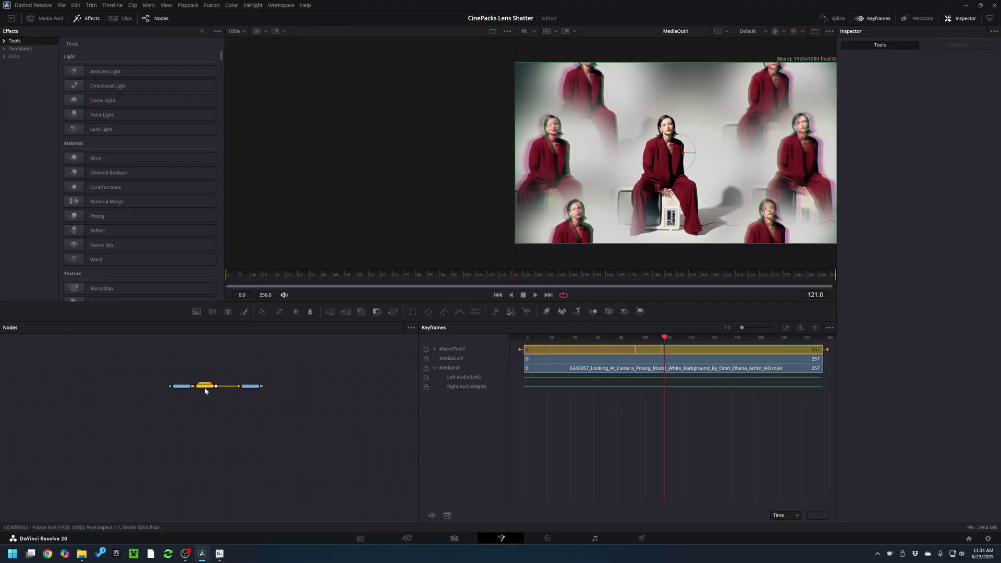
double_click(208, 387)
scroll(217, 401, down, 4)
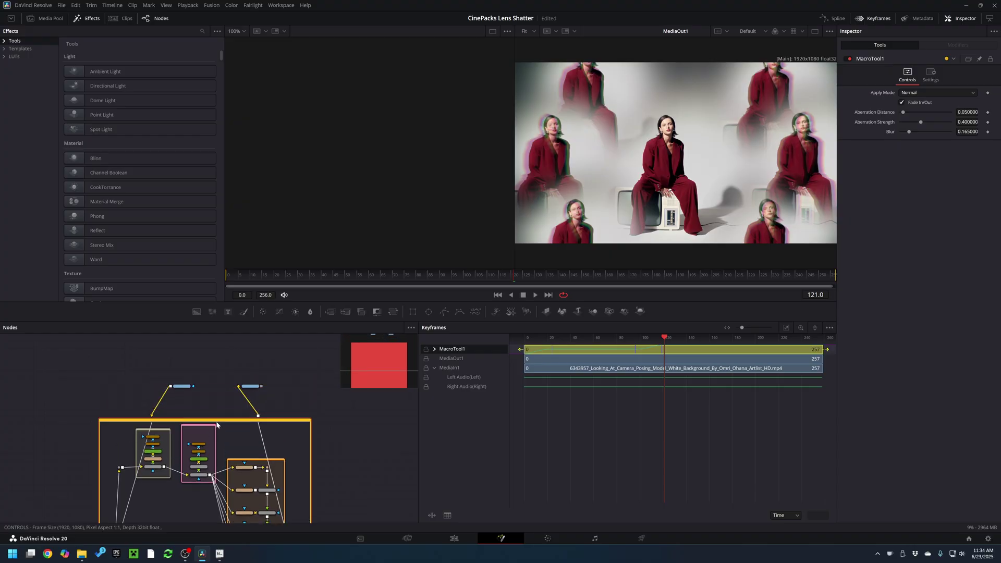
scroll(221, 413, up, 3)
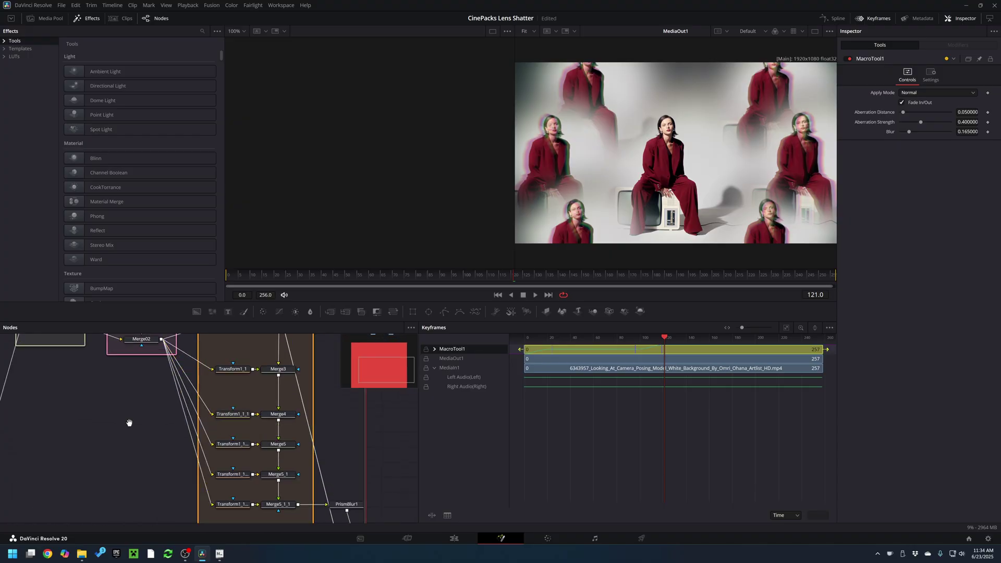
Widen the MacroTool1 group frame and reposition MediaIn1 and MediaOut1 on opposite sides of it in the node graph
drag(130, 420, 94, 363)
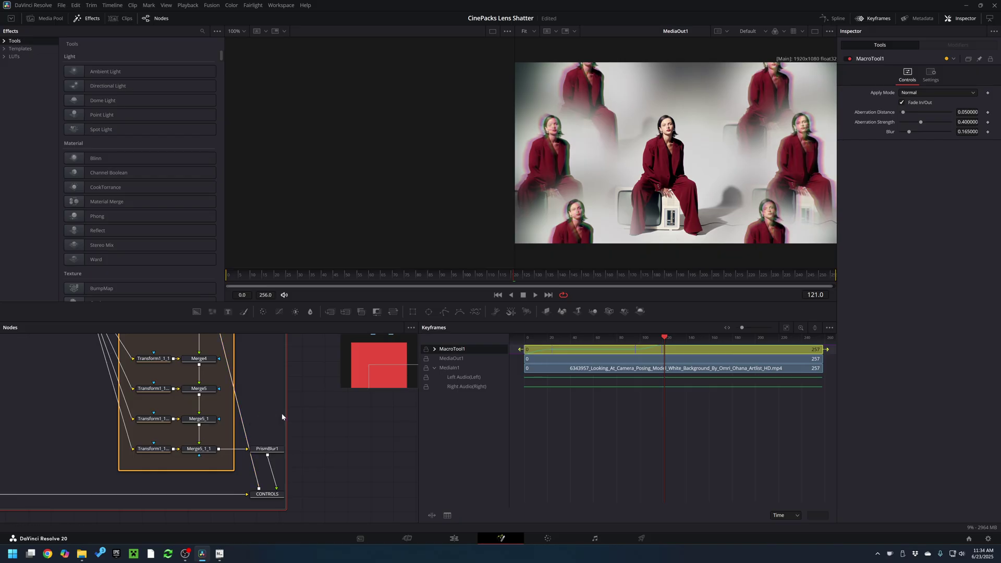
drag(285, 412, 326, 413)
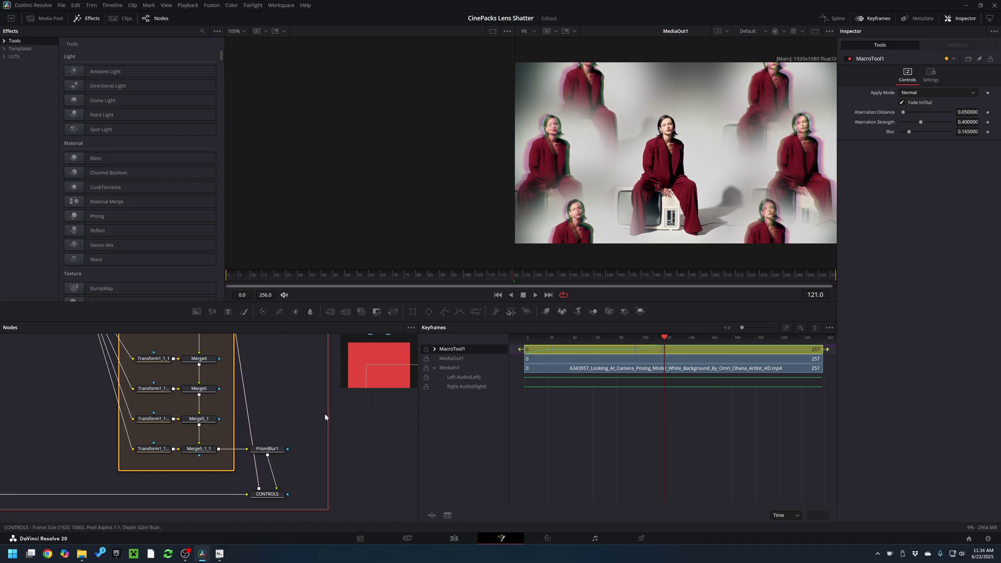
scroll(276, 404, down, 3)
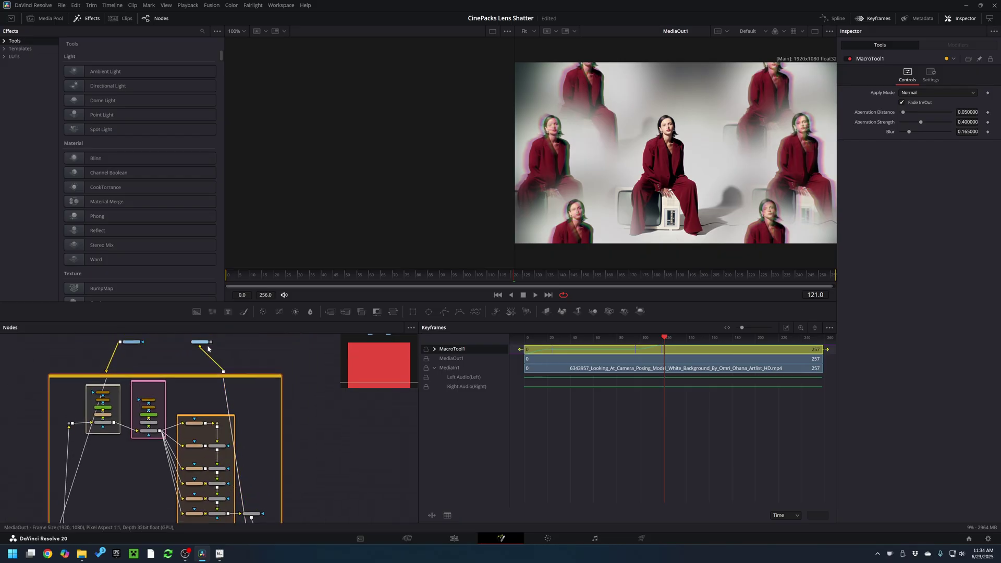
click(202, 344)
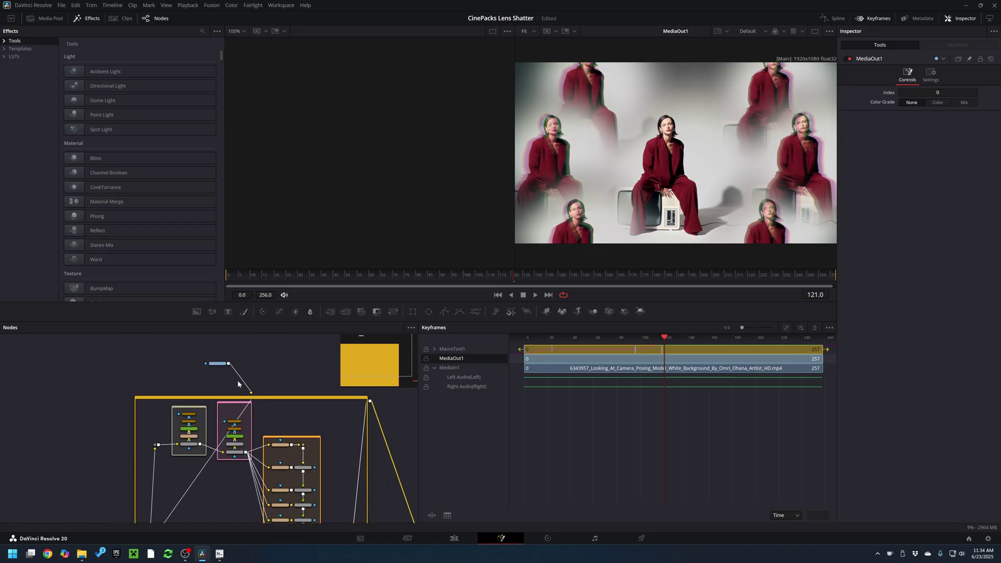
drag(224, 366, 67, 464)
click(156, 444)
scroll(164, 468, up, 5)
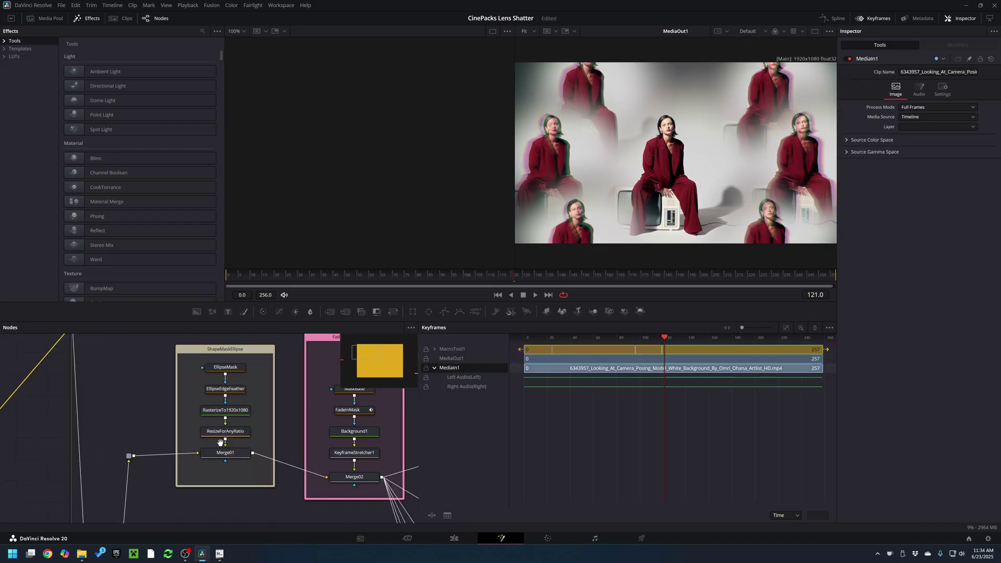
View the outputs of Merge01 and Merge02 in the empty viewer, scrubbing frames 5 to 8 to examine the fade-in mask animation
click(170, 484)
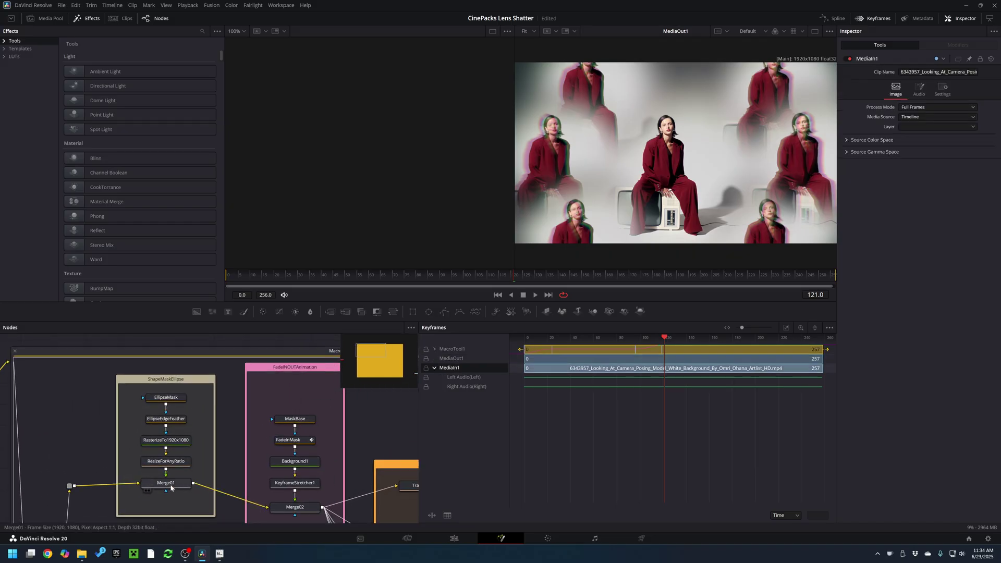
key(1)
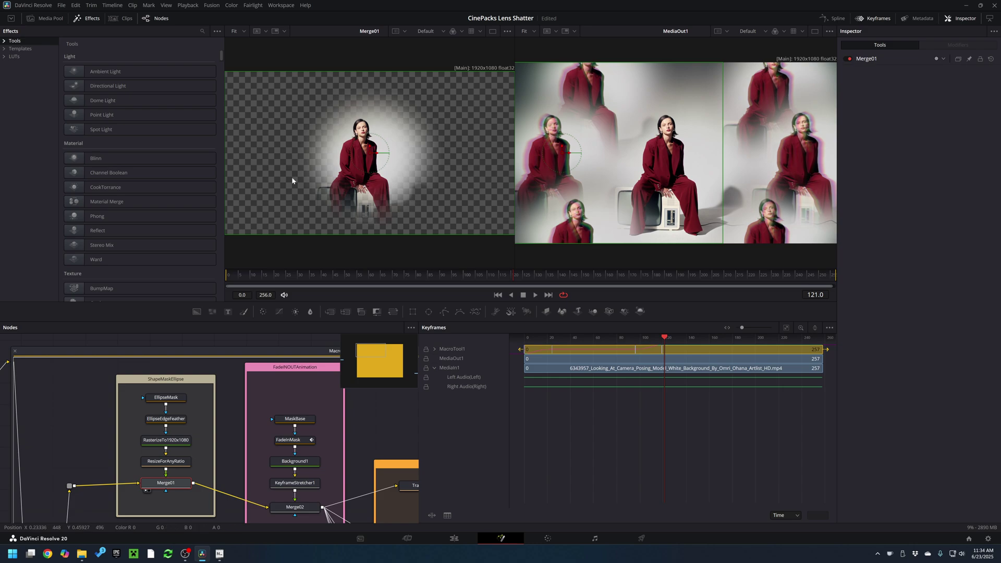
drag(206, 447, 90, 420)
click(177, 483)
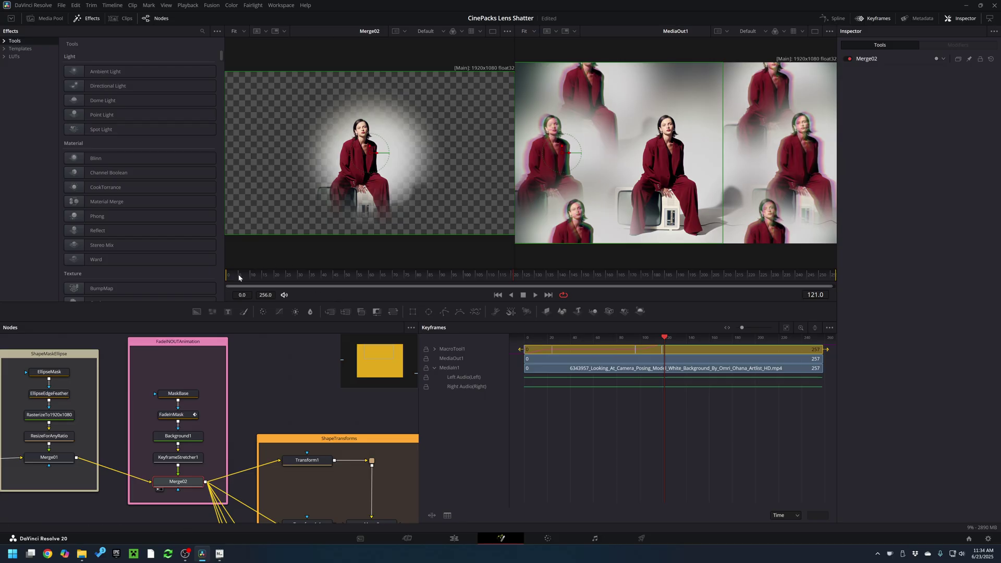
drag(239, 277, 241, 277)
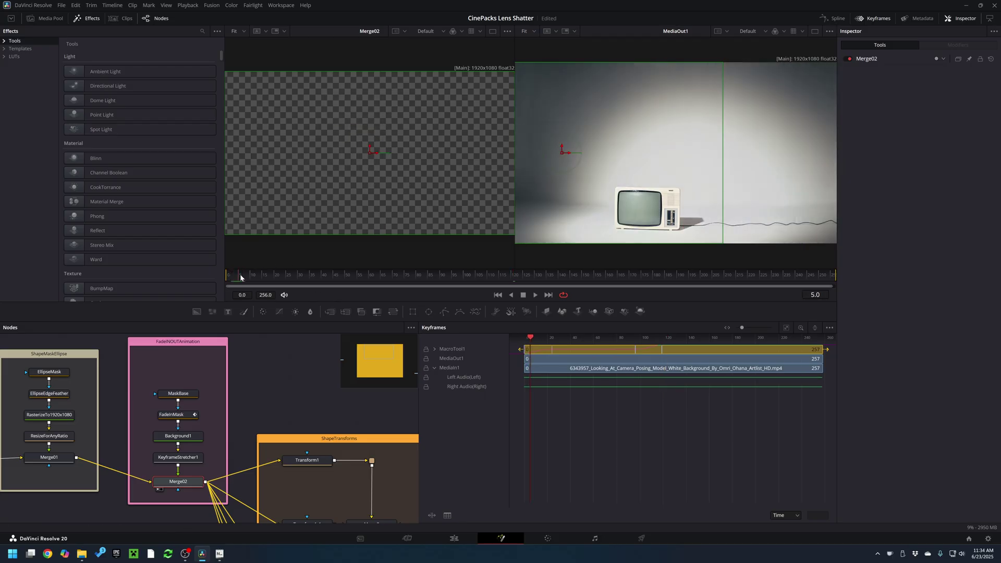
drag(241, 277, 247, 277)
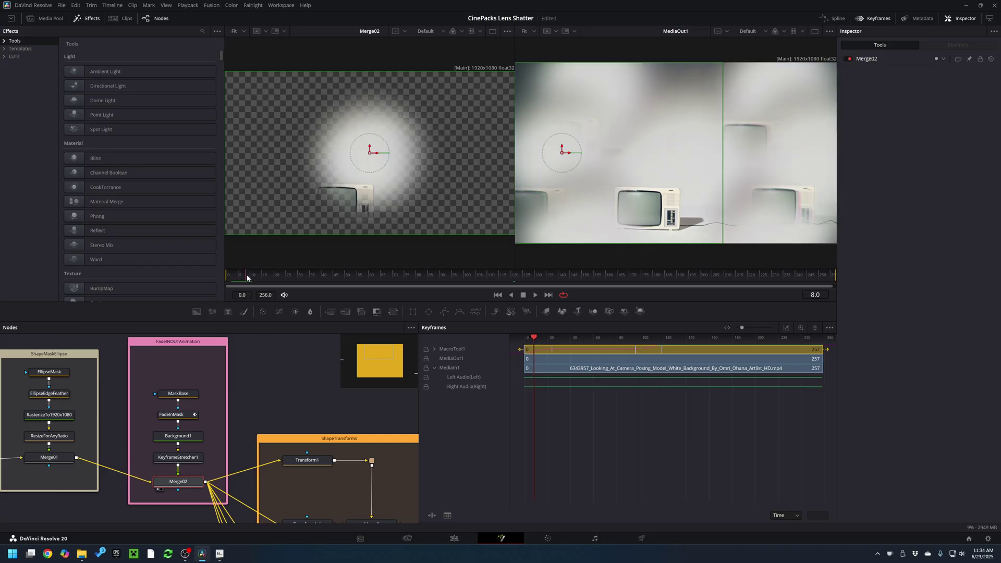
View the Transform1 node from the ShapeTransforms group in the viewer and move the playhead to frame 135
scroll(260, 386, down, 5)
scroll(261, 386, right, 5)
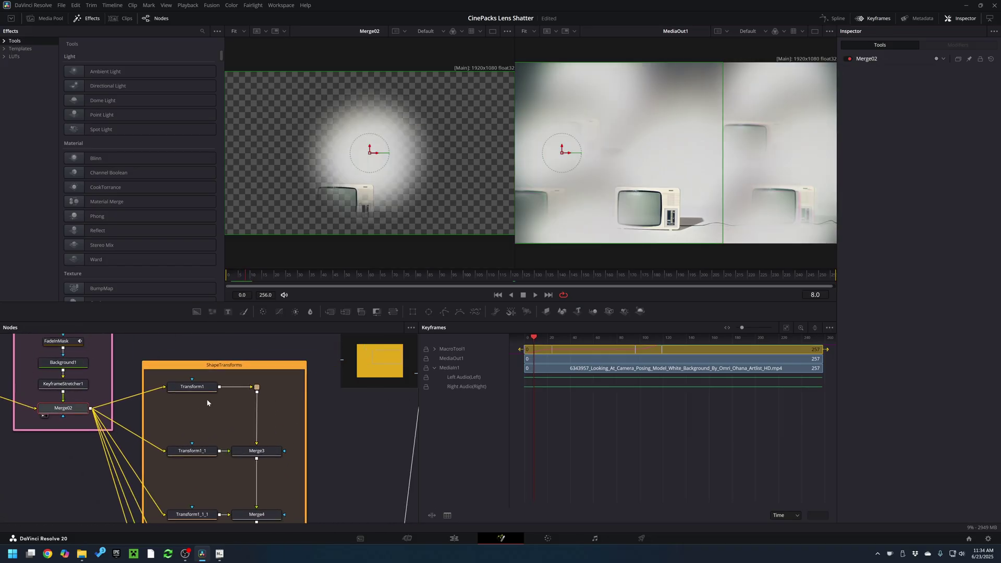
scroll(213, 396, down, 2)
scroll(216, 391, down, 5)
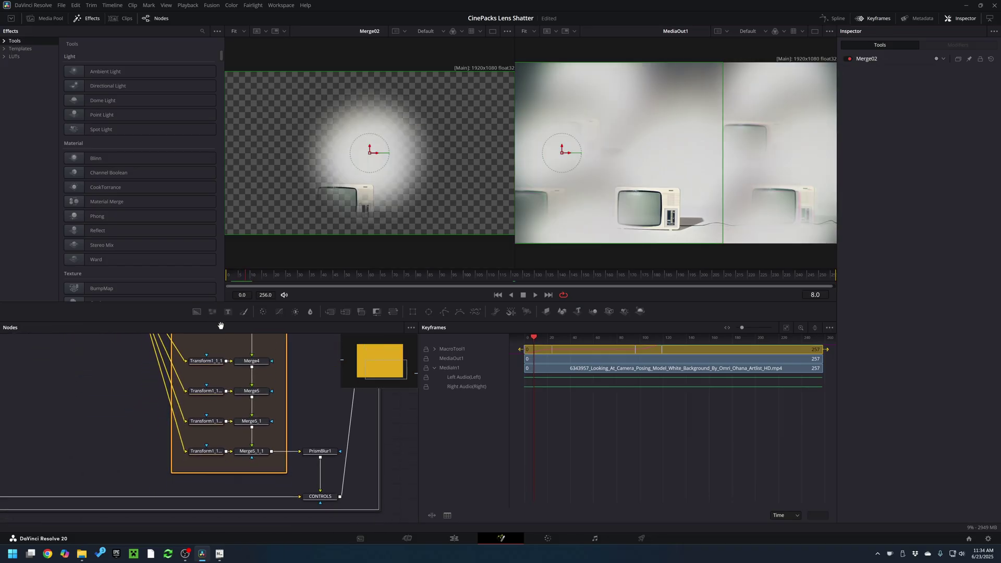
scroll(219, 386, up, 3)
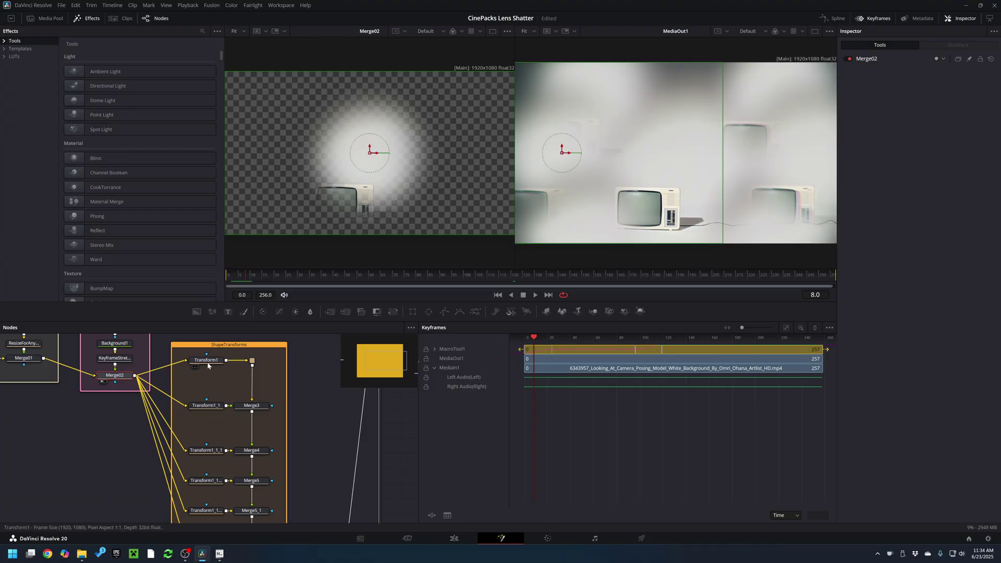
click(207, 360)
key(1)
drag(331, 280, 548, 280)
scroll(295, 367, down, 3)
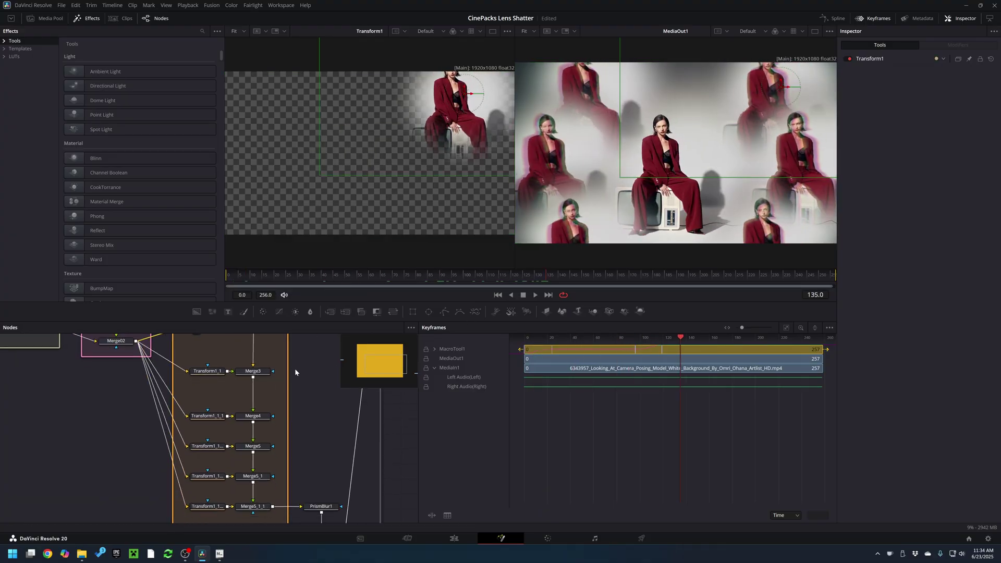
View the transform nodes from Transform1_1_1 down to Transform1_1_1_1_1 one after another to examine where each places its copy
click(208, 415)
key(1)
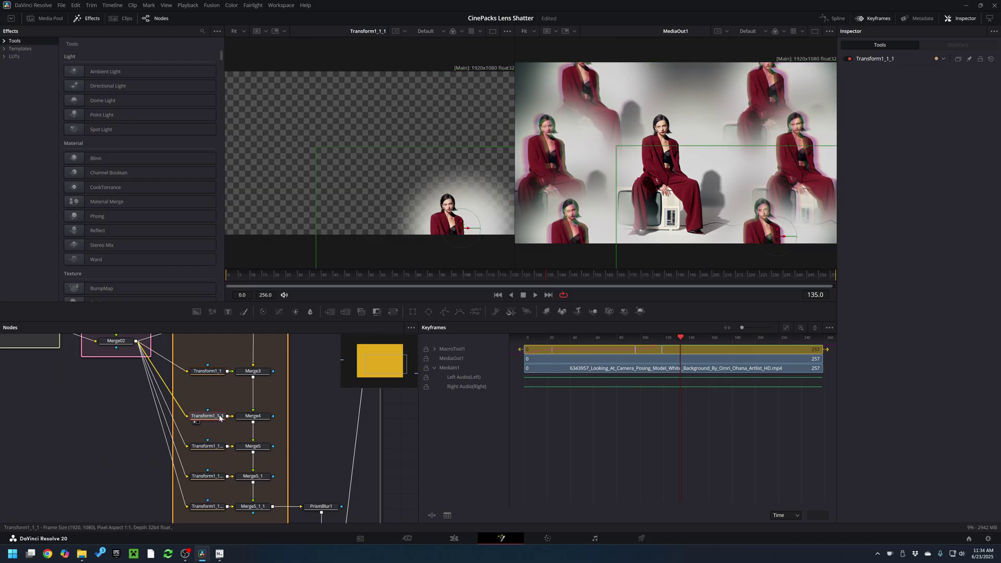
click(210, 447)
key(1)
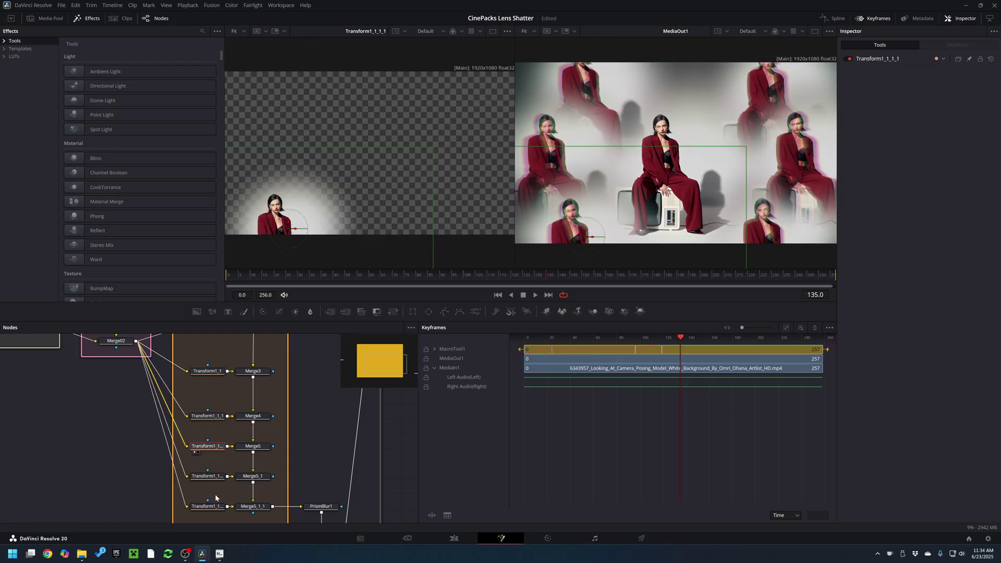
click(218, 478)
key(1)
click(213, 509)
key(1)
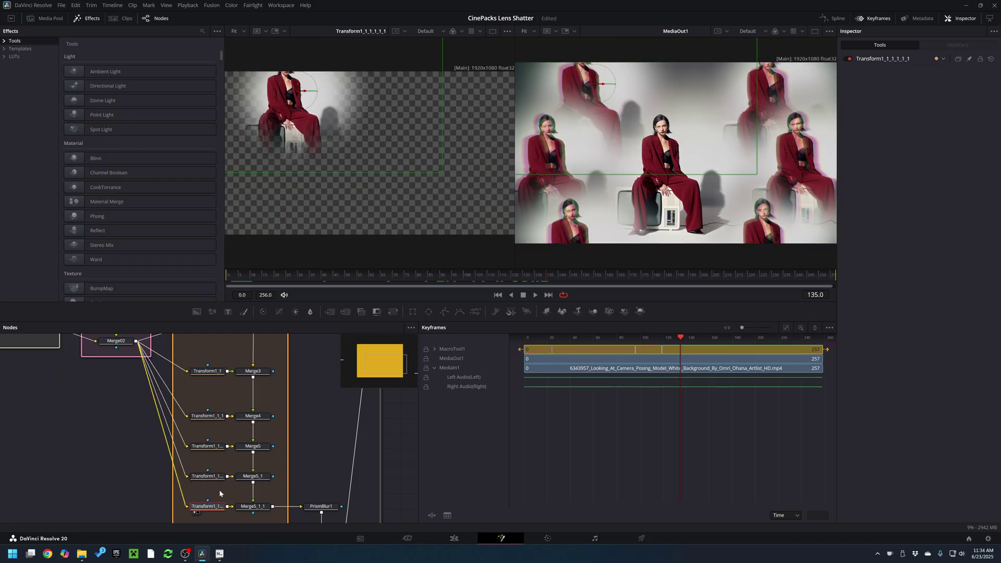
Check the transform settings of Transform1_1_1 and Transform1_1, and view Transform1_1 in the viewer
click(216, 372)
key(1)
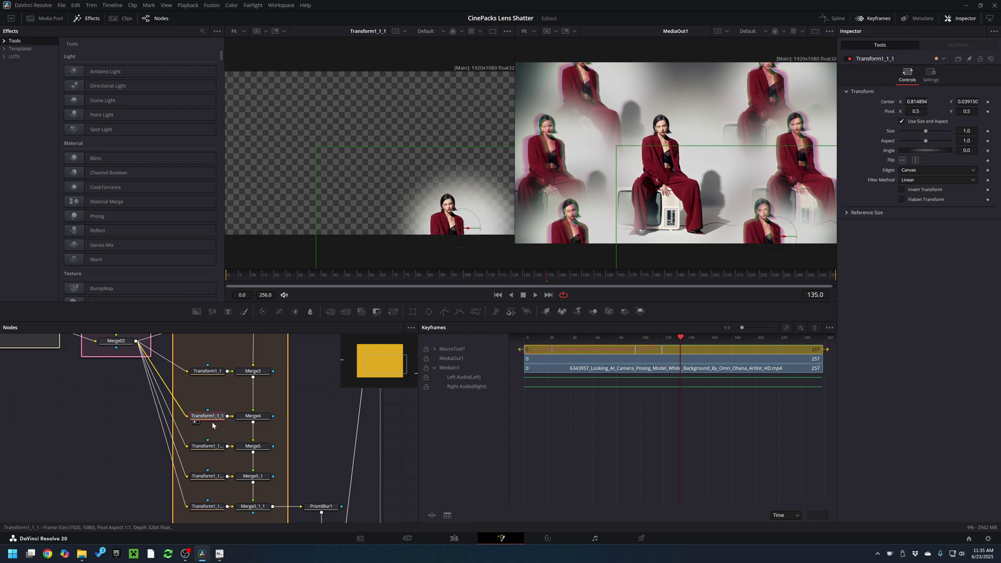
click(215, 372)
scroll(250, 376, up, 3)
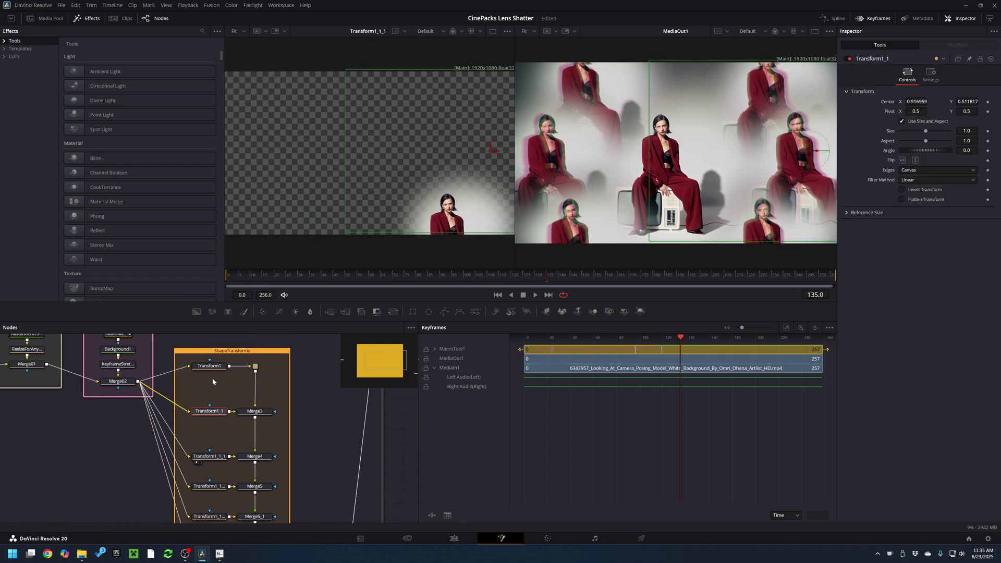
key(1)
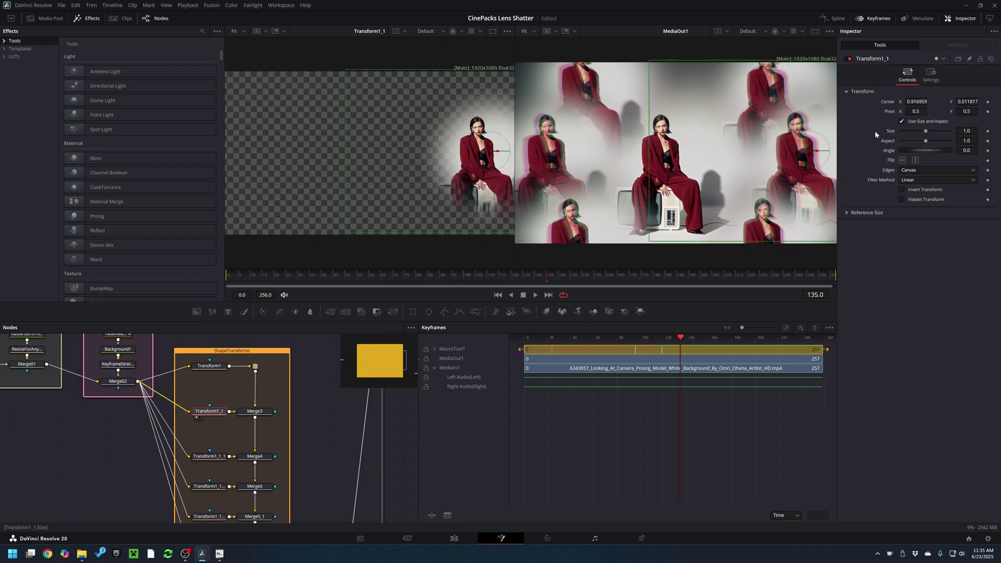
Hide the keyframes display and move Transform1_1's center to about X 0.910, Y 0.502
click(866, 20)
scroll(379, 394, down, 3)
scroll(379, 395, left, 3)
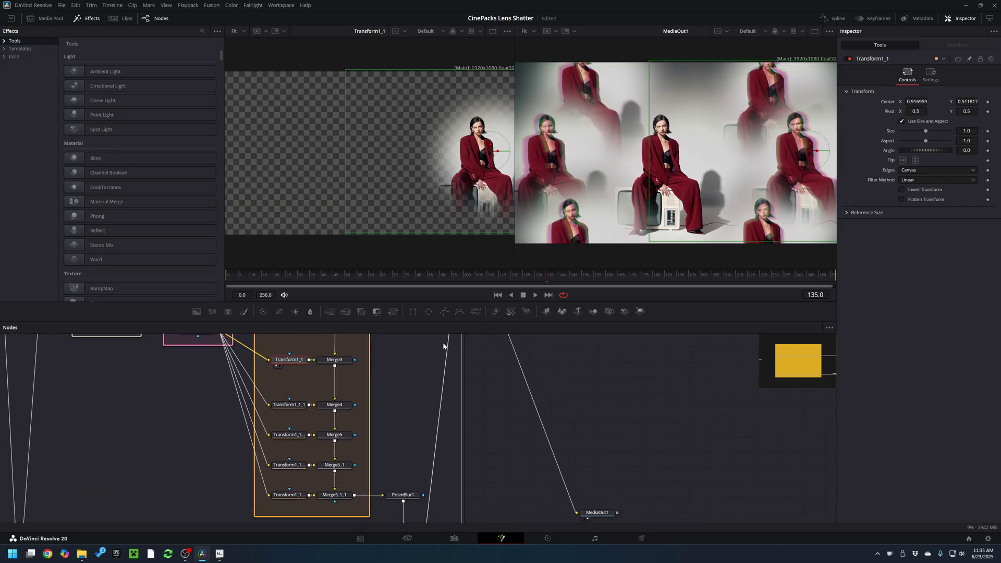
mouse_move(490, 154)
mouse_down()
mouse_move(399, 155)
mouse_move(495, 159)
mouse_up()
Examine the whole MacroTool1 node graph, from the mask groups through the transforms and merges to PrismBlur1, CONTROLS and MediaOut1
scroll(411, 427, down, 4)
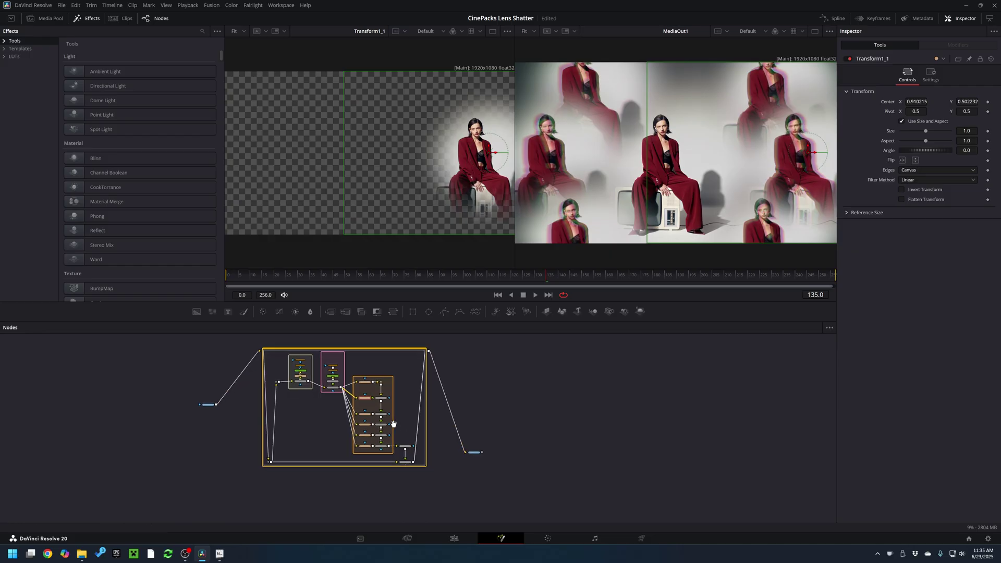
scroll(365, 426, right, 3)
scroll(338, 432, up, 5)
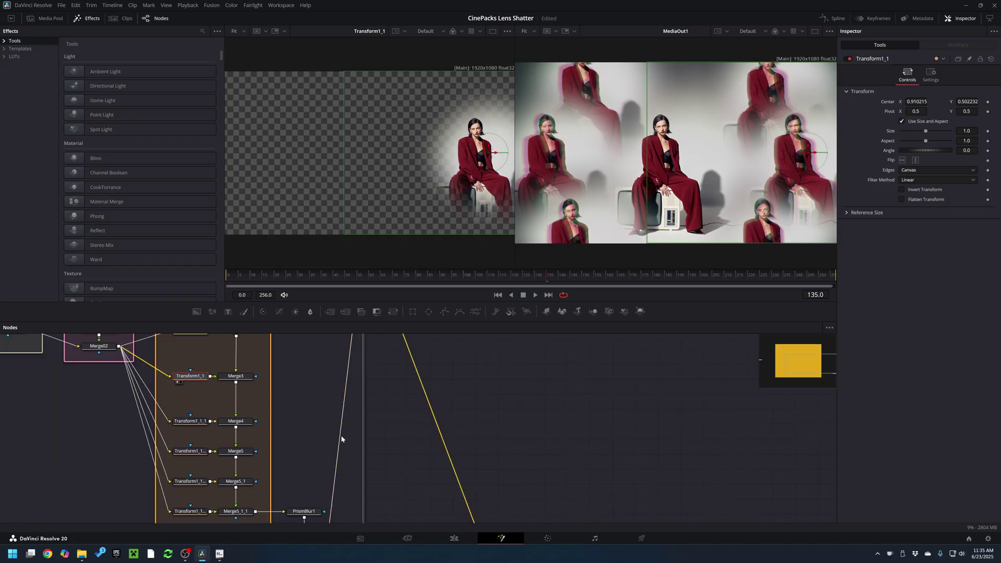
scroll(326, 436, down, 4)
scroll(314, 436, up, 3)
scroll(315, 436, down, 3)
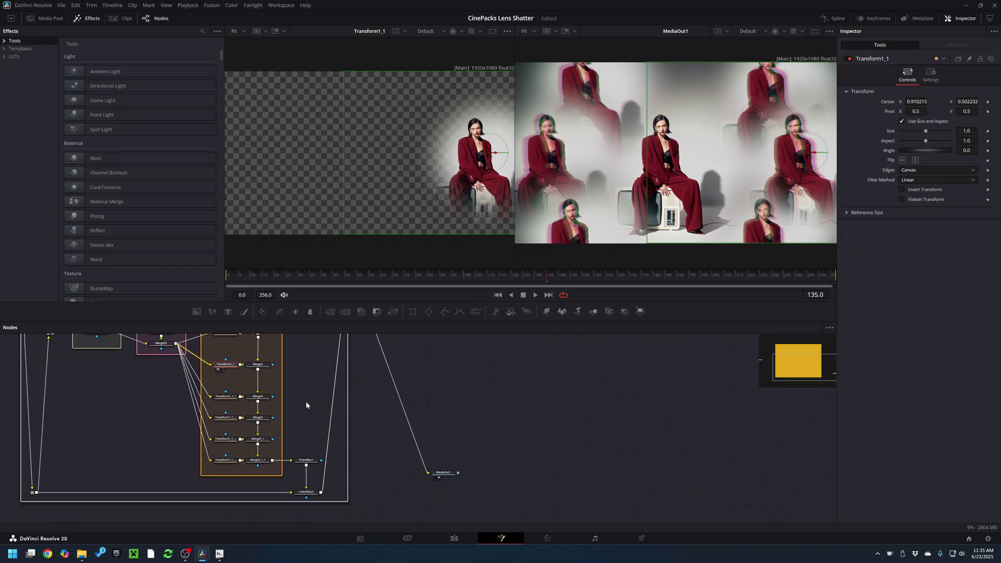
scroll(253, 416, up, 3)
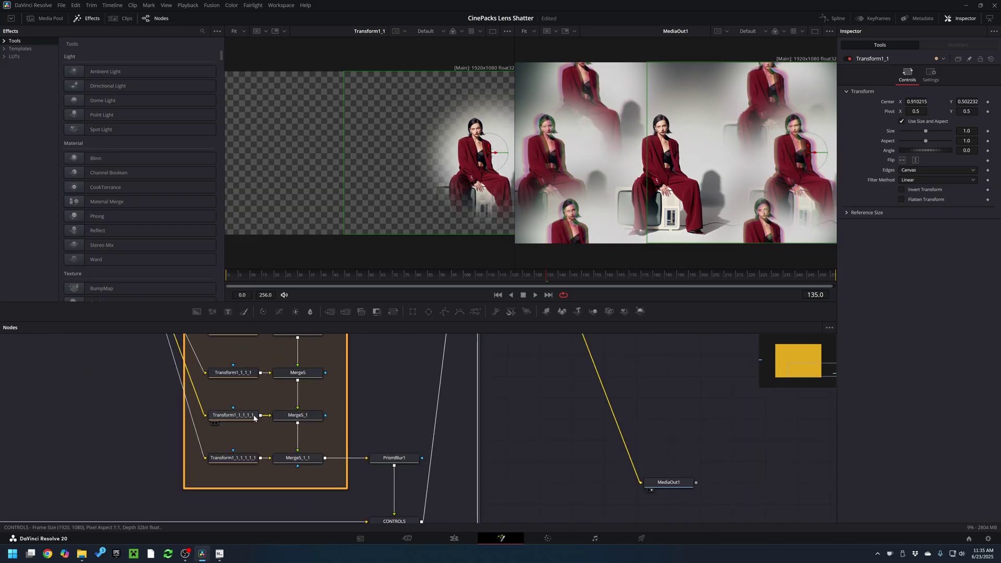
mouse_move(258, 415)
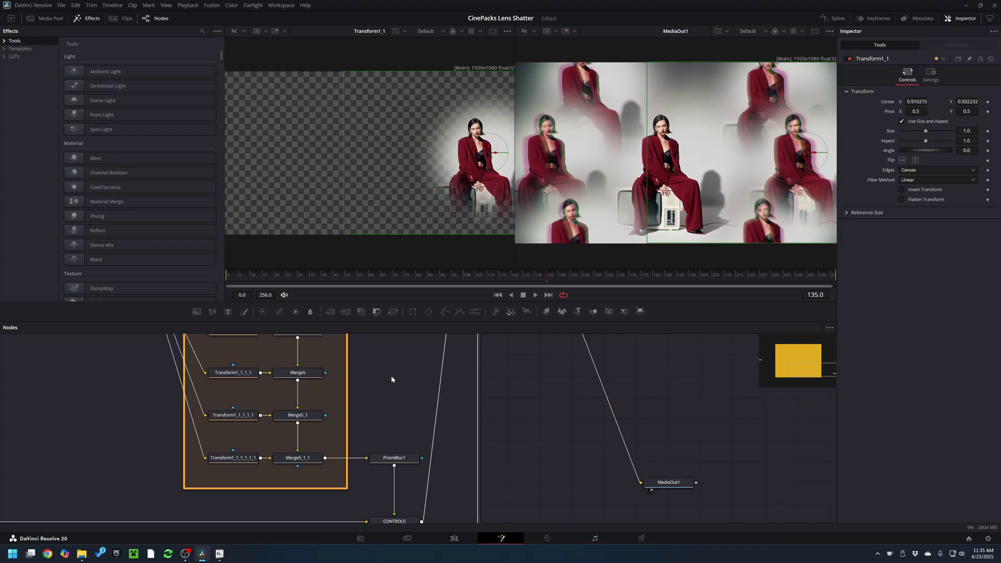
scroll(391, 376, down, 8)
scroll(413, 444, up, 4)
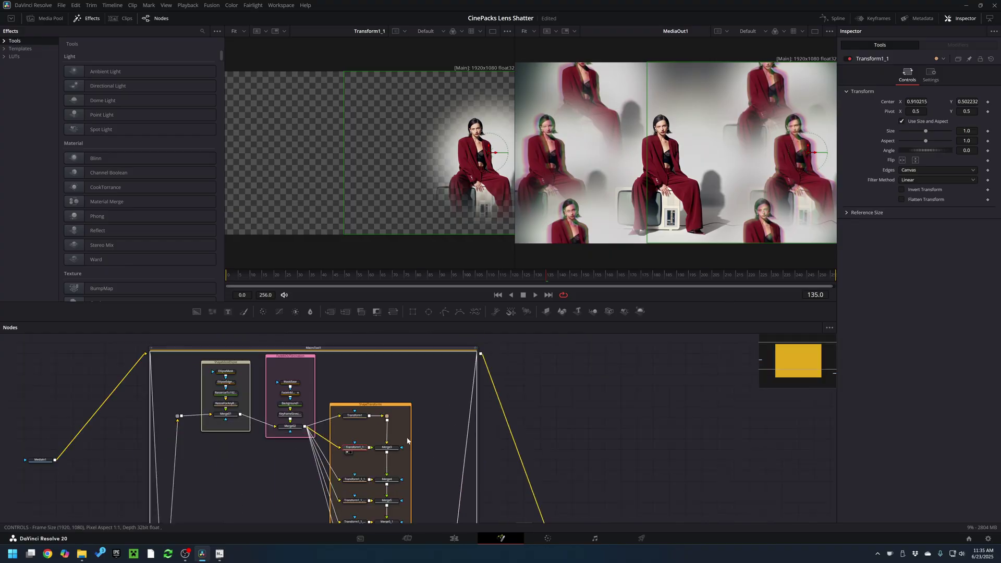
Return to the Edit page and set Crystal 05's aberration distance to 0.102, aberration strength to 0.339 and blur to 0.071
click(461, 540)
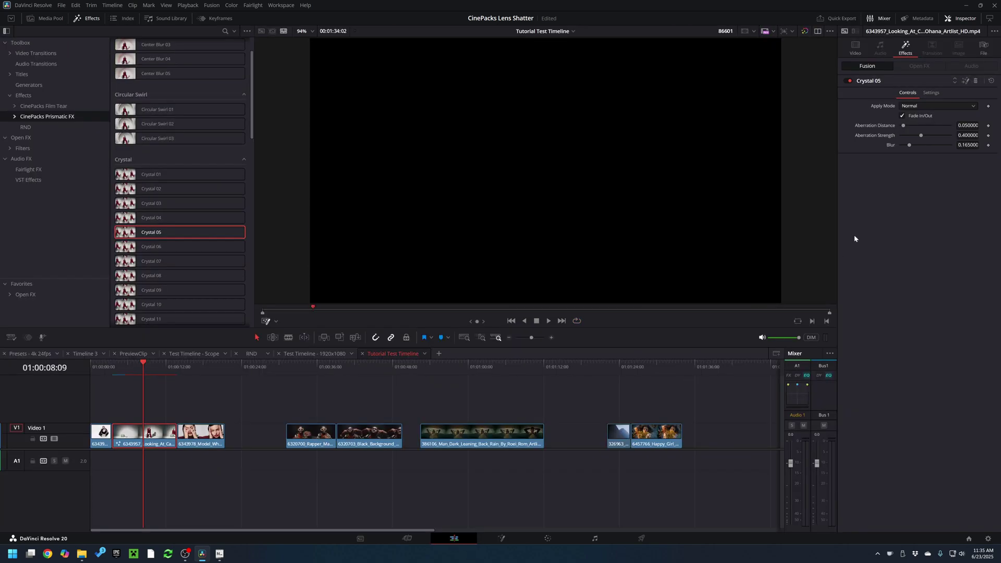
drag(925, 136, 905, 148)
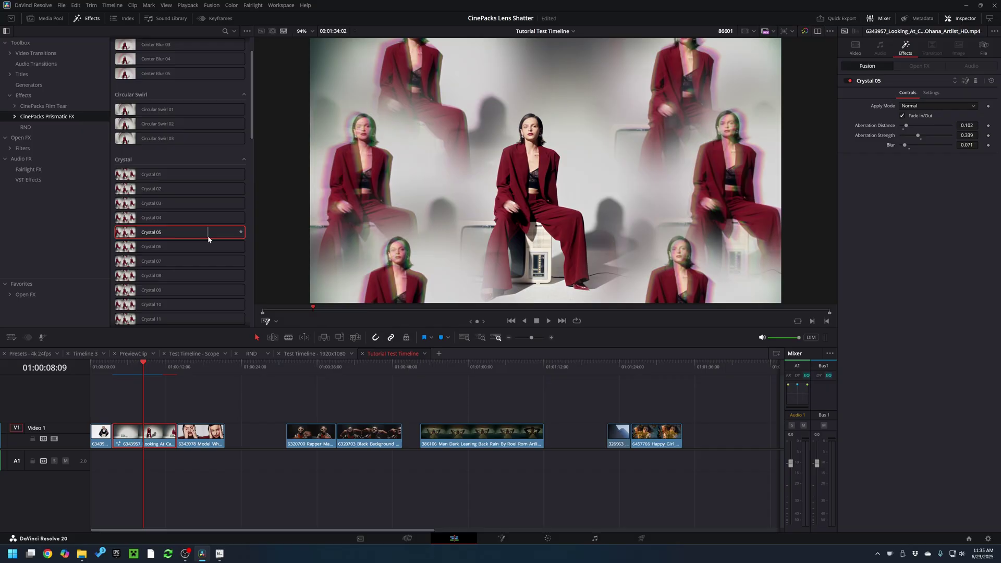
scroll(192, 249, down, 10)
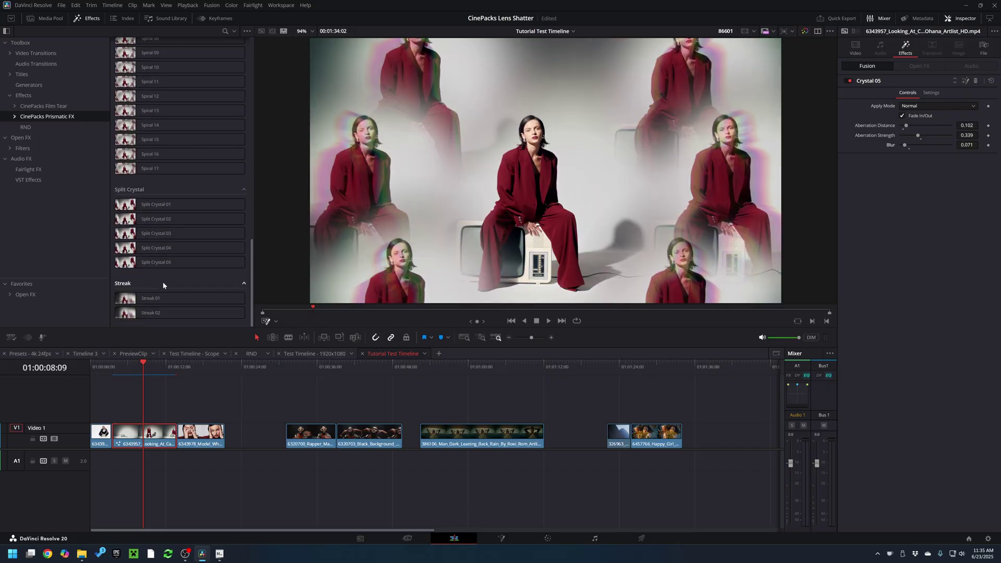